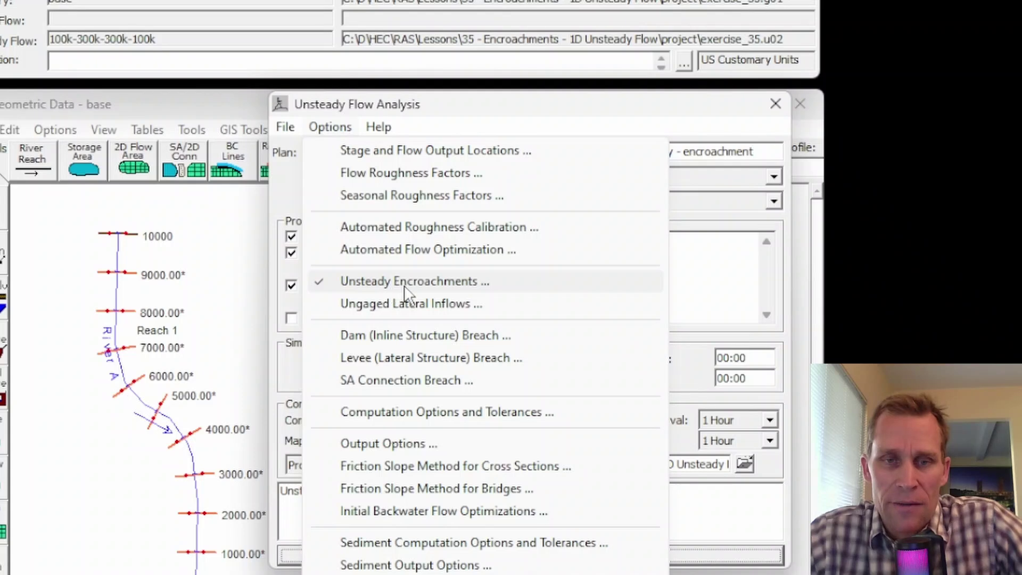
In the Unsteady Encroachments table, enter Method 1 for stations 5000 and 3000
{"action": "left_click", "coordinate": [419, 287]}
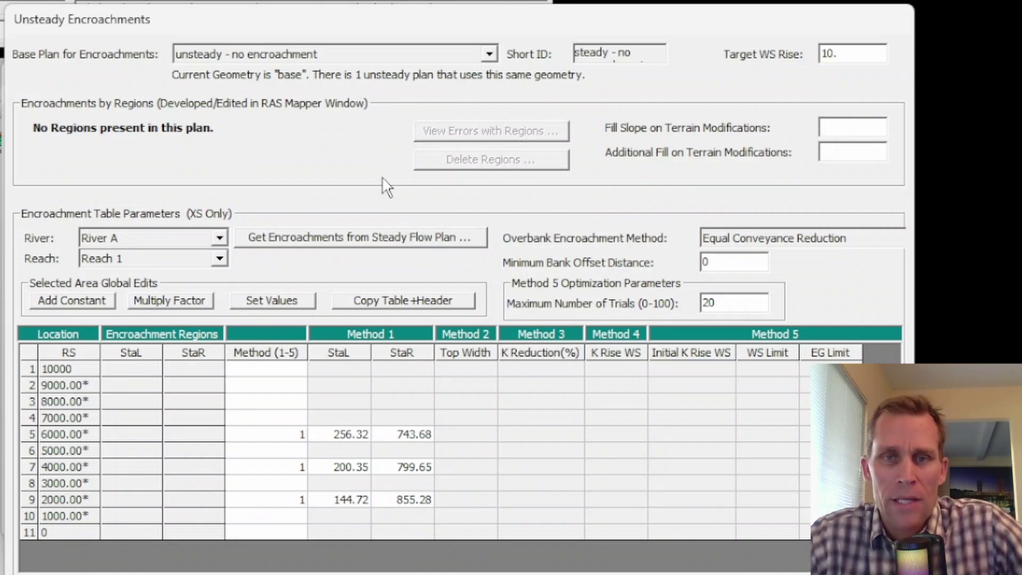
{"action": "left_click", "coordinate": [306, 450]}
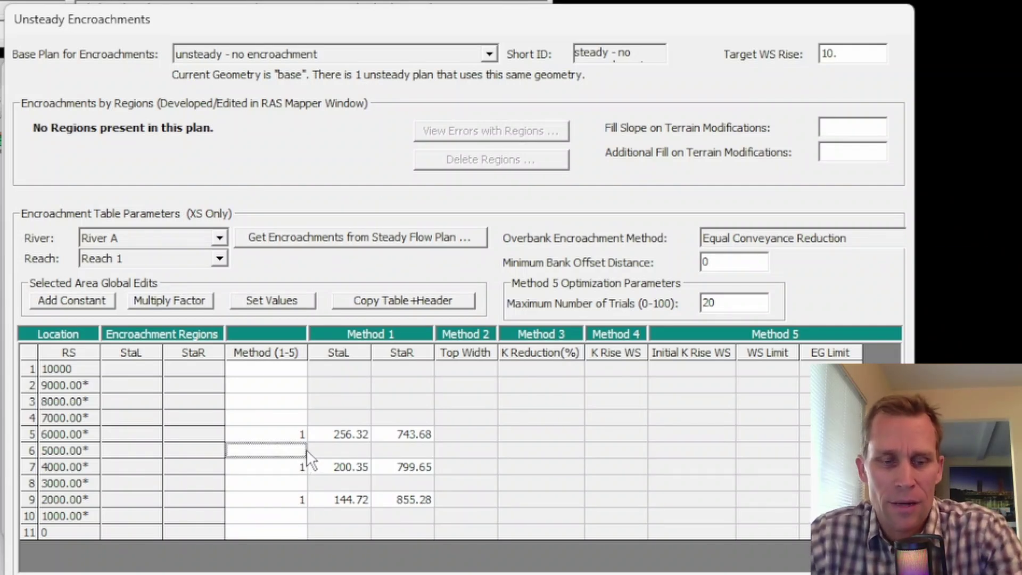
{"action": "type", "text": "1"}
{"action": "left_click", "coordinate": [299, 483], "text": "shift"}
{"action": "type", "text": "1"}
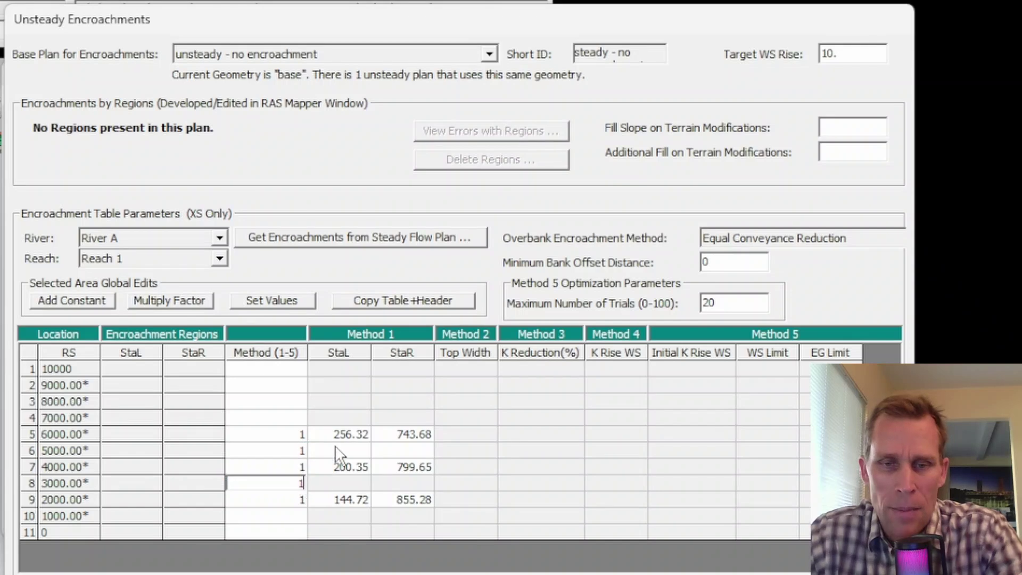
Clear the StaL and StaR values for stations 6000 through 2000
{"action": "left_click_drag", "start_coordinate": [343, 434], "coordinate": [385, 500]}
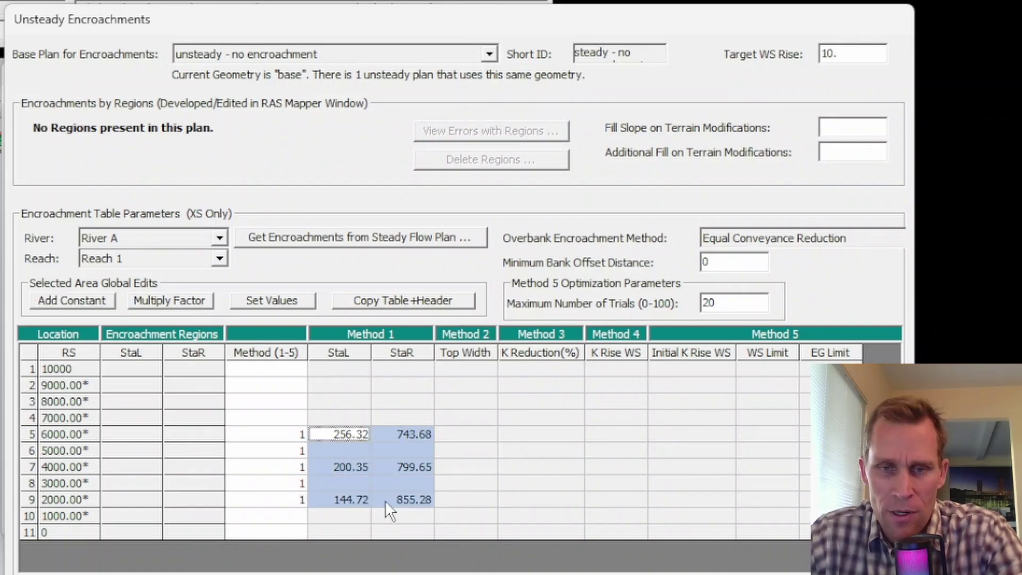
{"action": "key", "text": "Delete"}
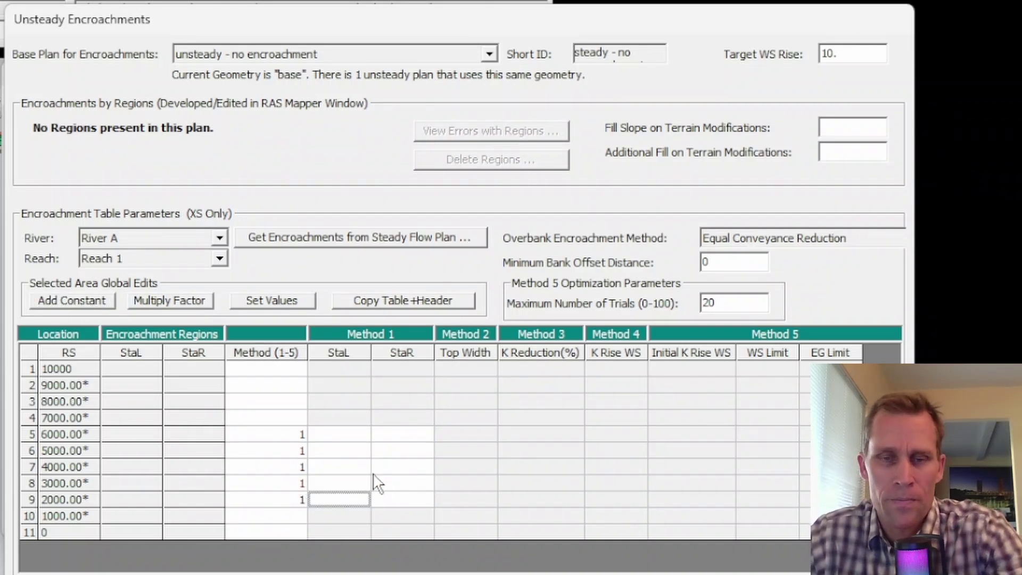
{"action": "left_click", "coordinate": [277, 423]}
{"action": "left_click_drag", "start_coordinate": [283, 438], "coordinate": [289, 497]}
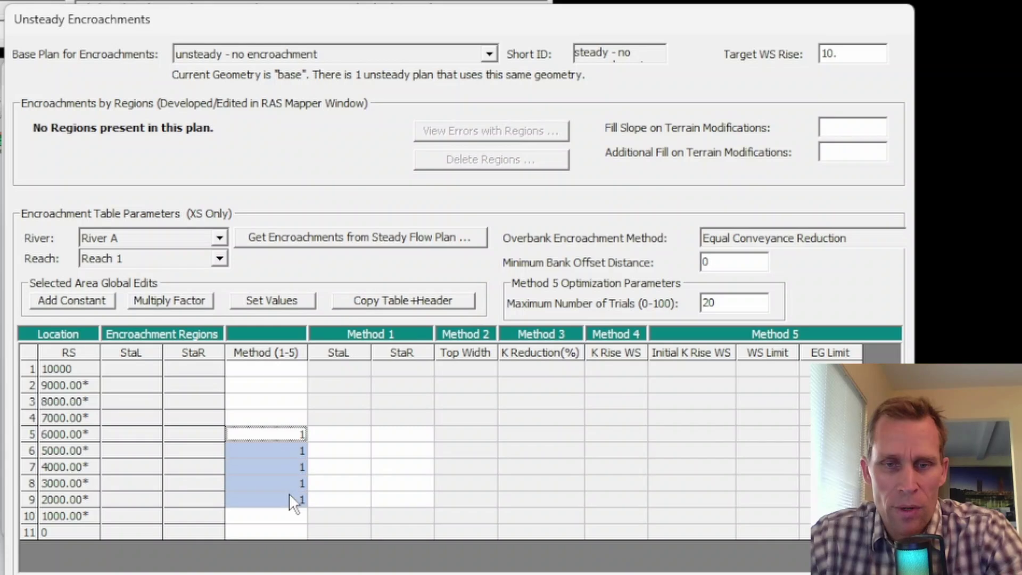
{"action": "left_click", "coordinate": [276, 439]}
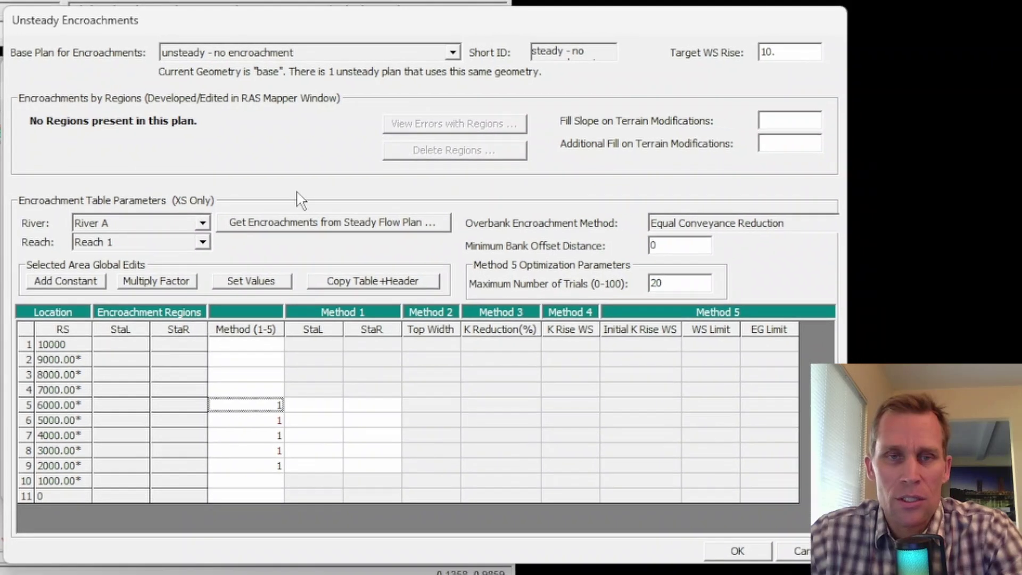
Accept the encroachment table, close Unsteady Flow Analysis, and review cross sections 2000 and 1000
{"action": "left_click", "coordinate": [756, 567]}
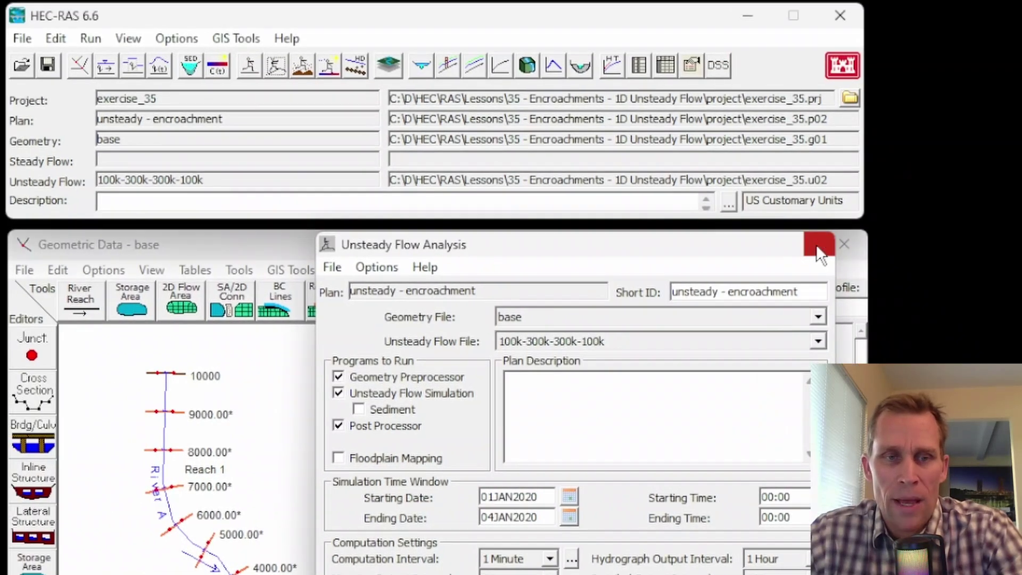
{"action": "left_click", "coordinate": [818, 245]}
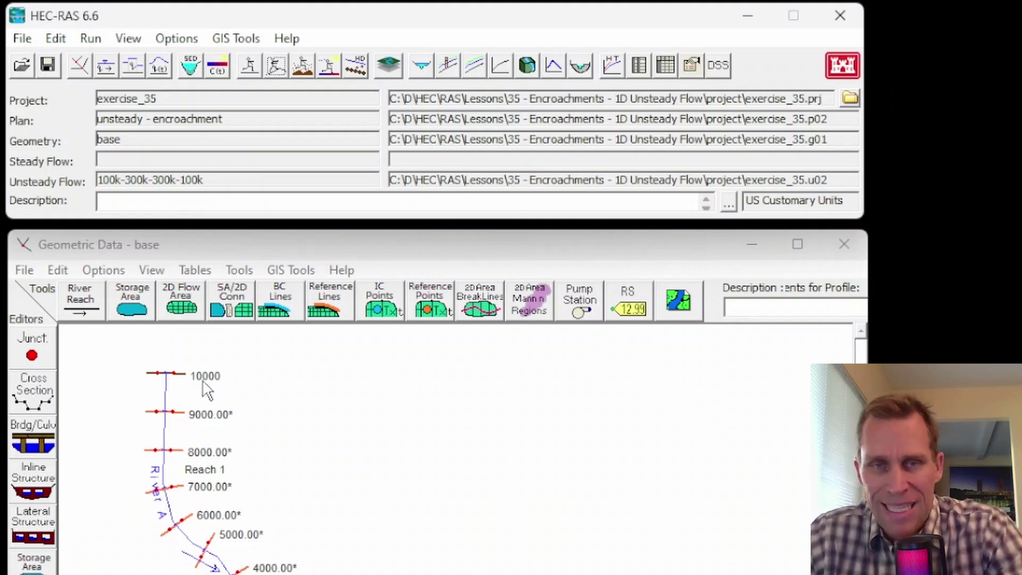
{"action": "left_click", "coordinate": [35, 389]}
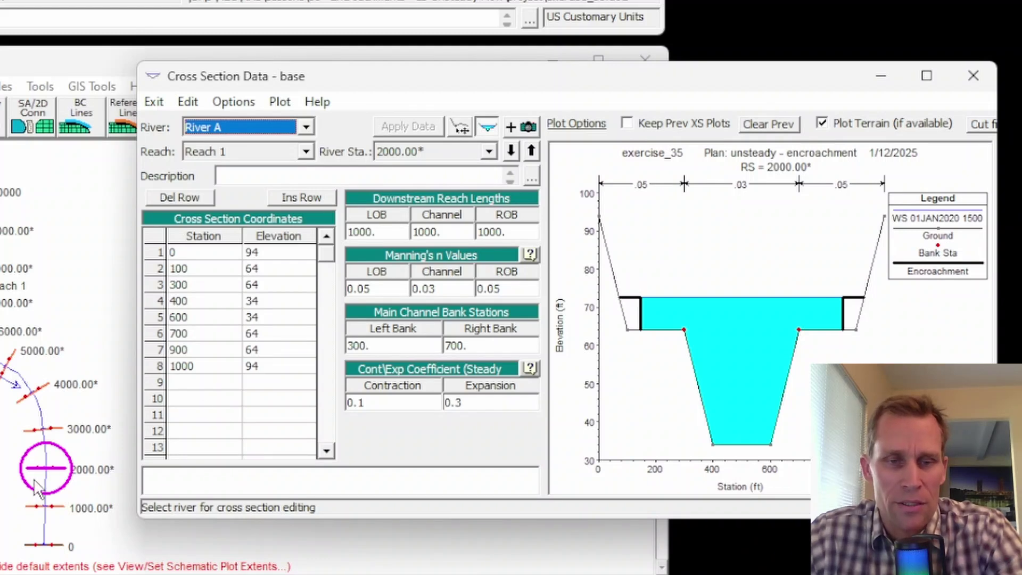
{"action": "left_click", "coordinate": [512, 152]}
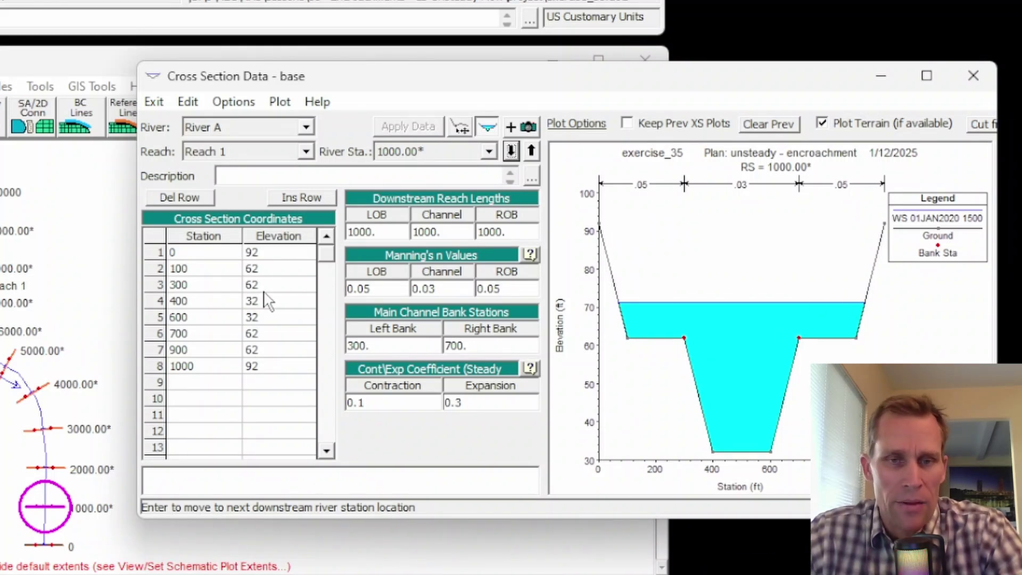
{"action": "left_click_drag", "start_coordinate": [262, 254], "coordinate": [263, 376]}
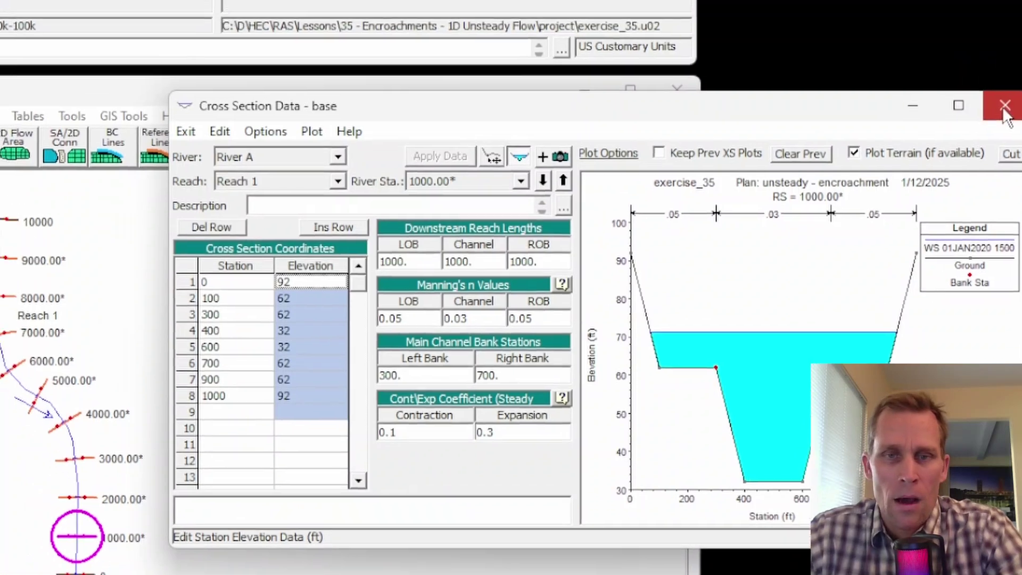
{"action": "left_click", "coordinate": [973, 76]}
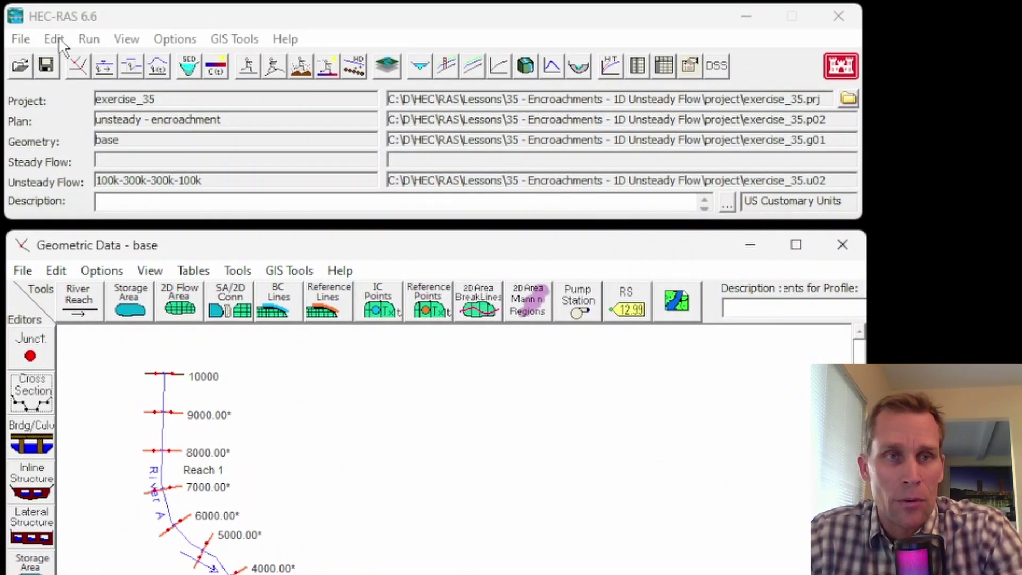
{"action": "left_click", "coordinate": [57, 41]}
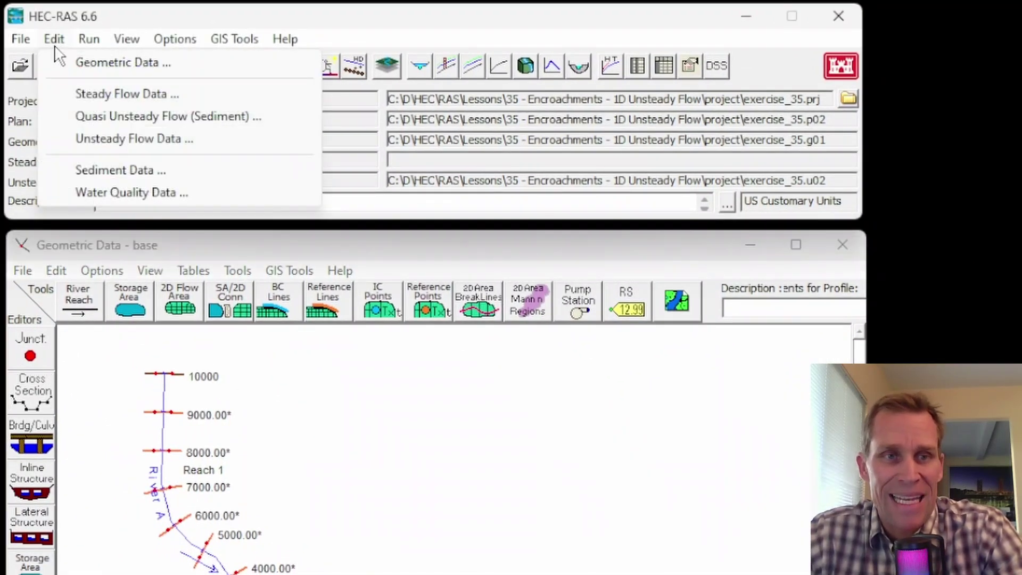
{"action": "left_click", "coordinate": [107, 140]}
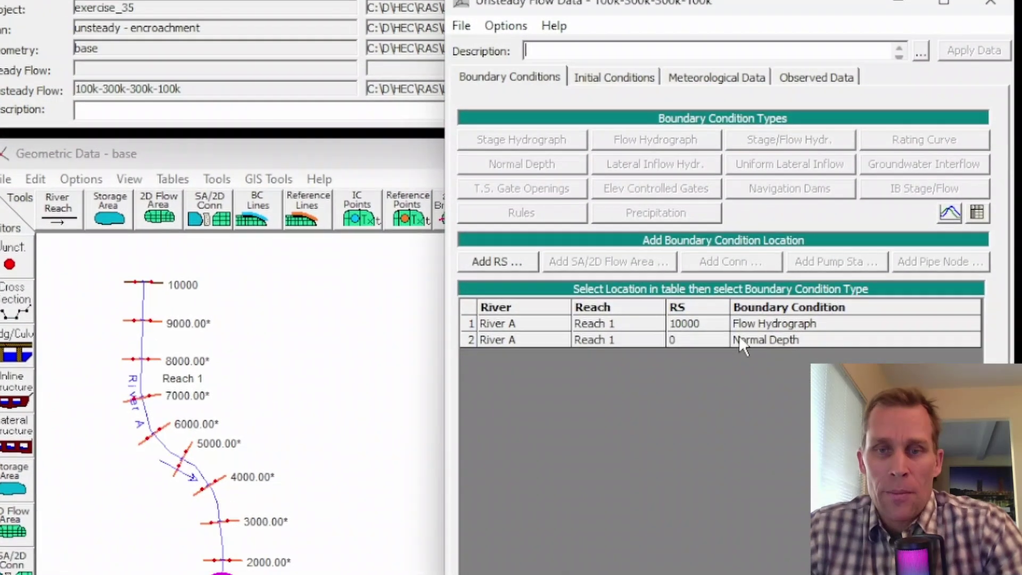
{"action": "left_click", "coordinate": [771, 431]}
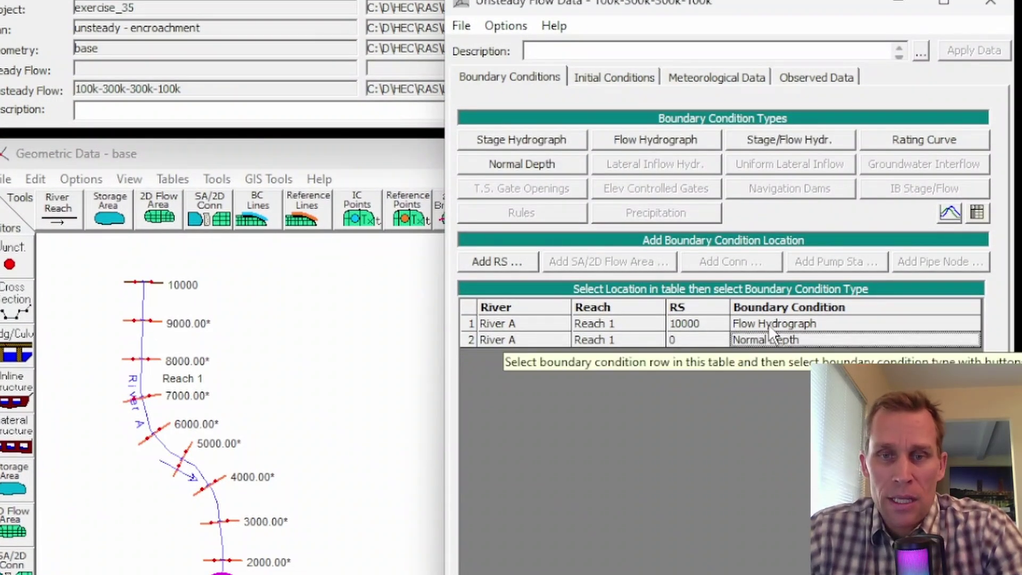
{"action": "left_click", "coordinate": [769, 324]}
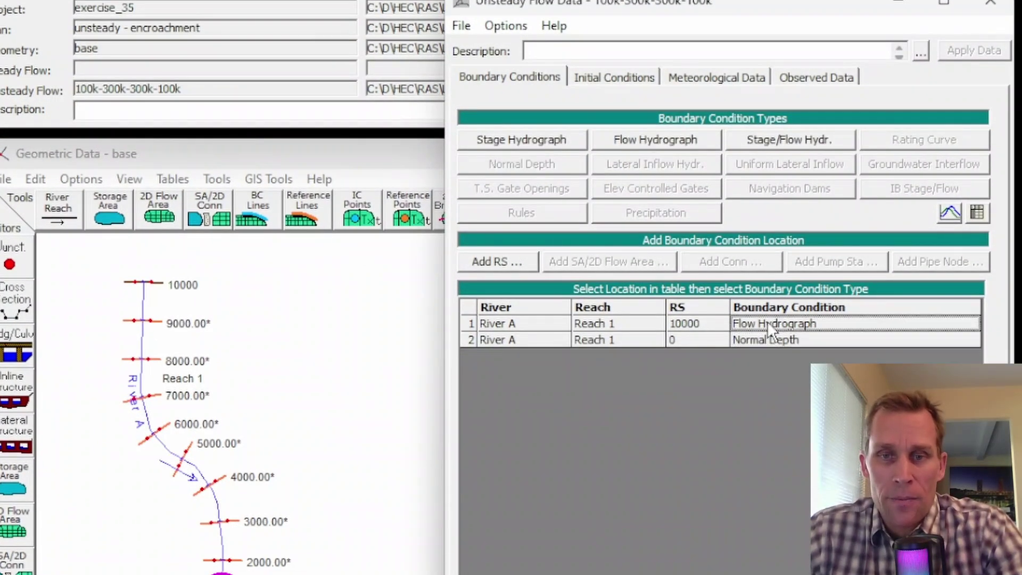
{"action": "left_click", "coordinate": [631, 139]}
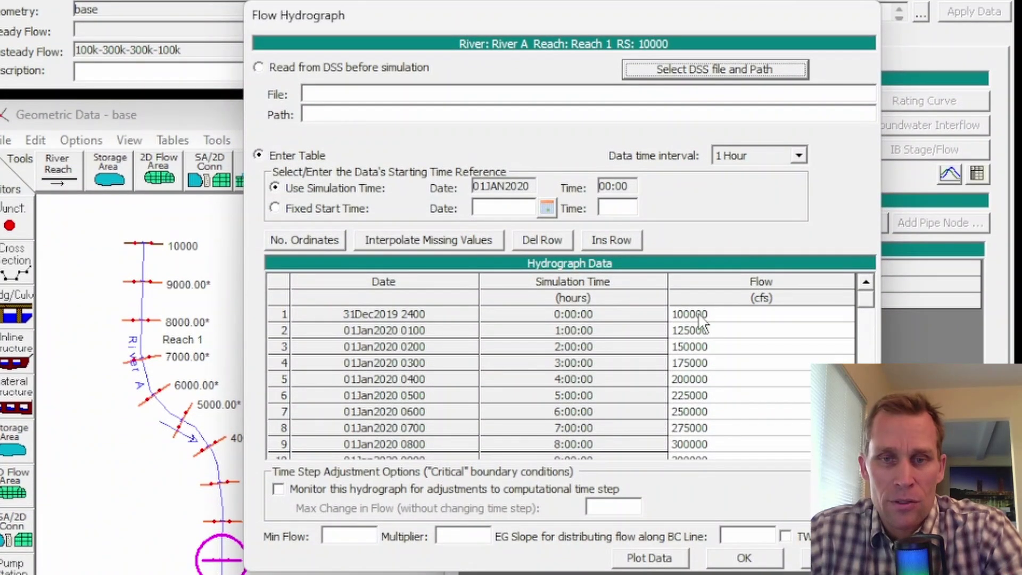
{"action": "left_click", "coordinate": [698, 314]}
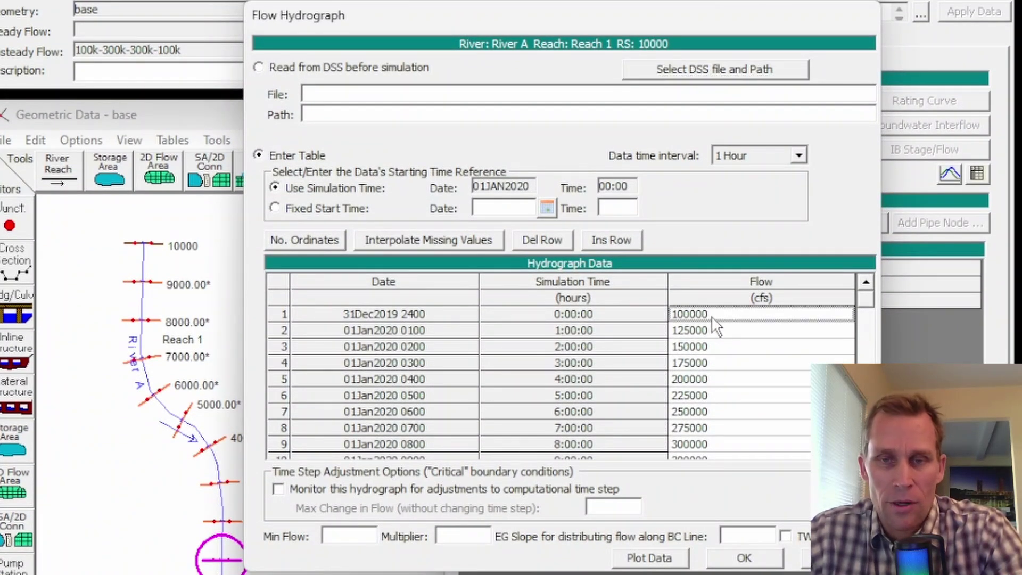
{"action": "left_click", "coordinate": [701, 438]}
{"action": "scroll", "coordinate": [708, 434], "scroll_direction": "down", "scroll_amount": 2}
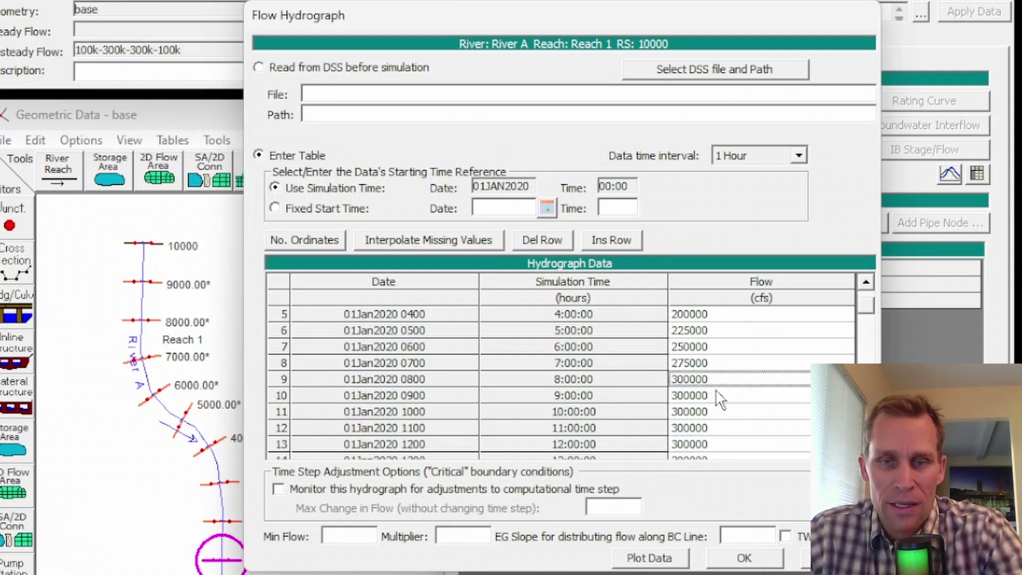
{"action": "left_click_drag", "start_coordinate": [714, 388], "coordinate": [719, 432]}
{"action": "scroll", "coordinate": [719, 430], "scroll_direction": "down", "scroll_amount": 4}
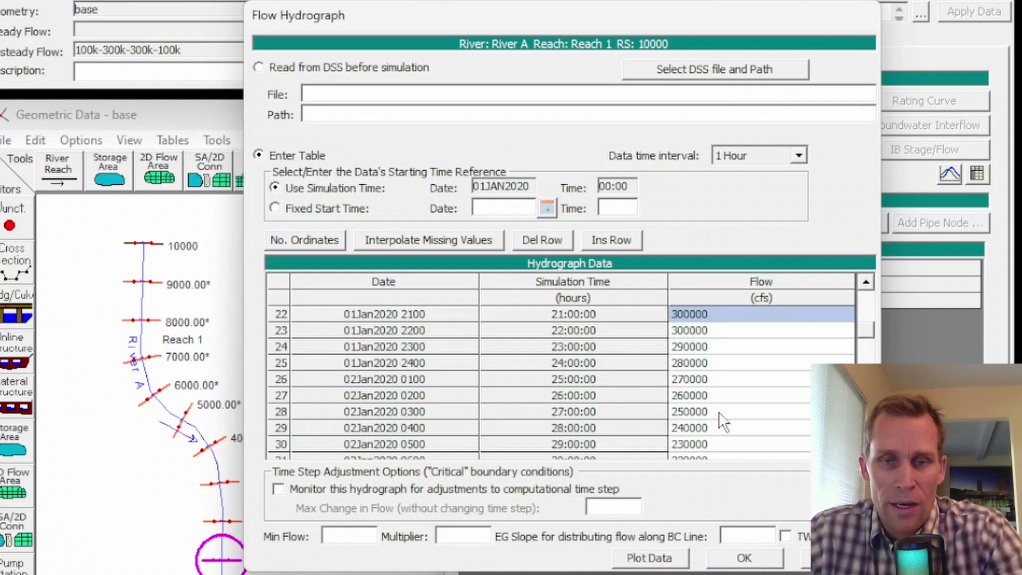
{"action": "left_click_drag", "start_coordinate": [708, 330], "coordinate": [720, 433]}
{"action": "left_click", "coordinate": [650, 557]}
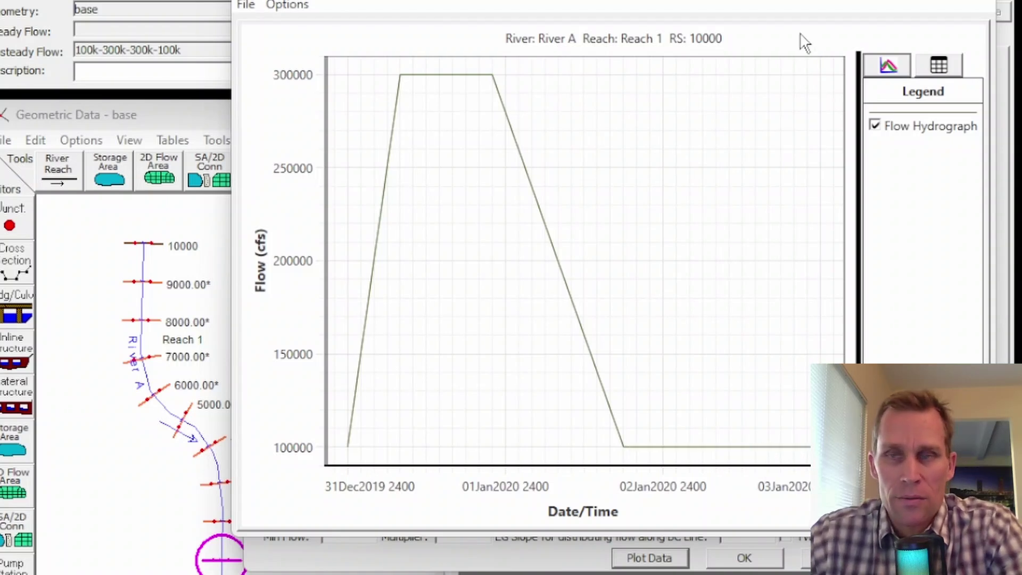
{"action": "key", "text": "alt+F4"}
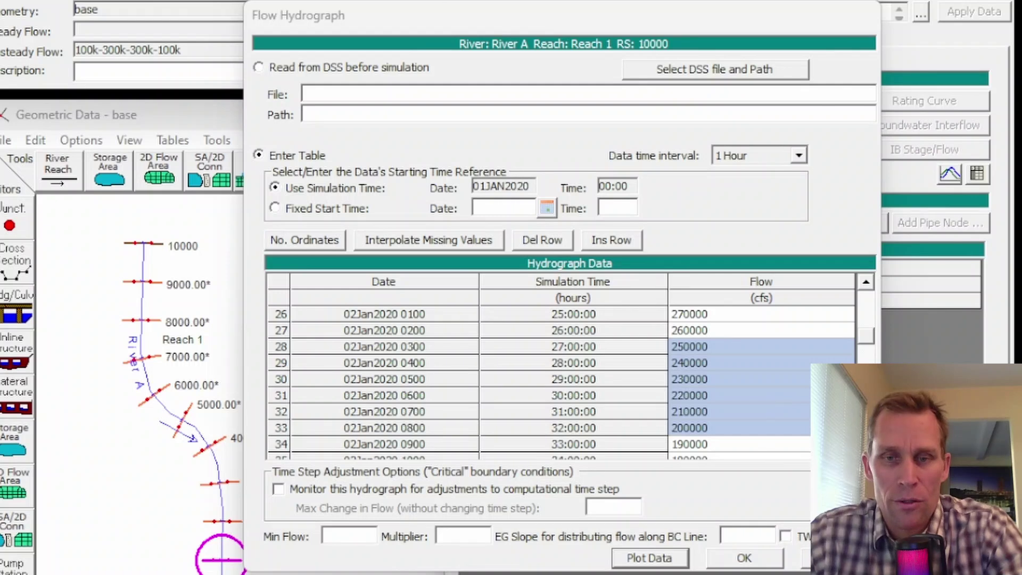
{"action": "left_click", "coordinate": [745, 559]}
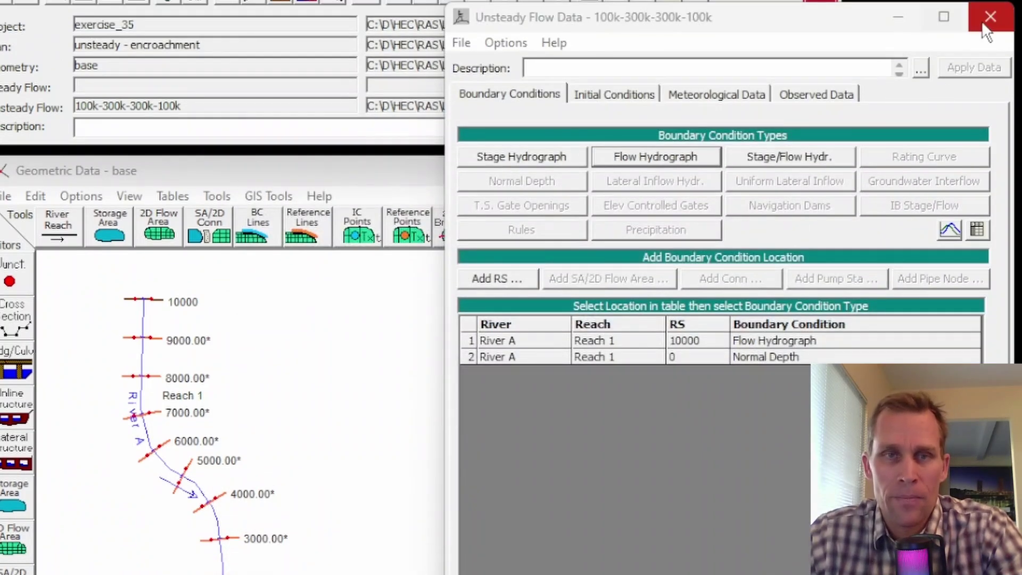
Delete the 'unsteady - no encroachment' plan and clear it from memory
{"action": "left_click", "coordinate": [988, 20]}
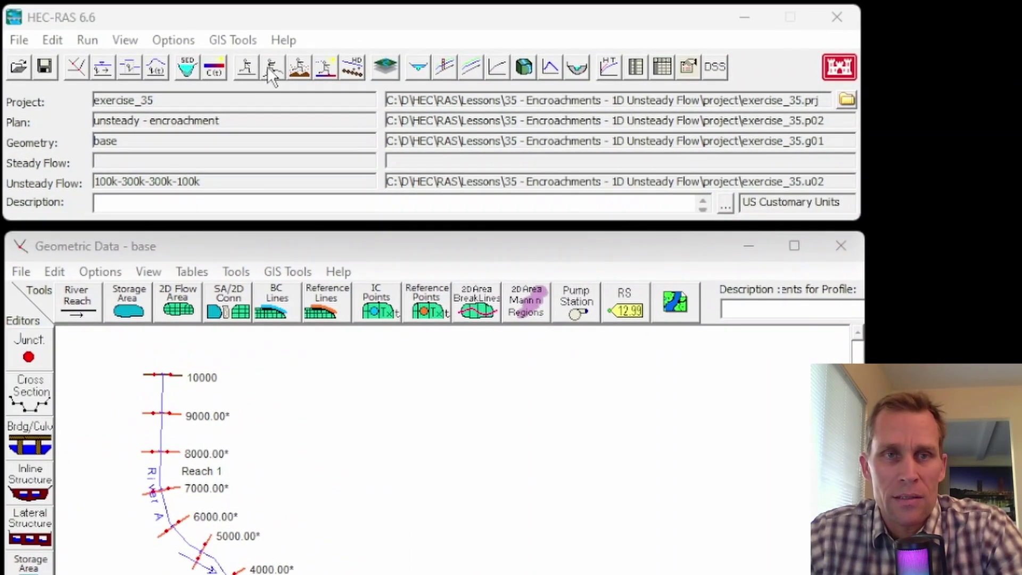
{"action": "left_click", "coordinate": [268, 66]}
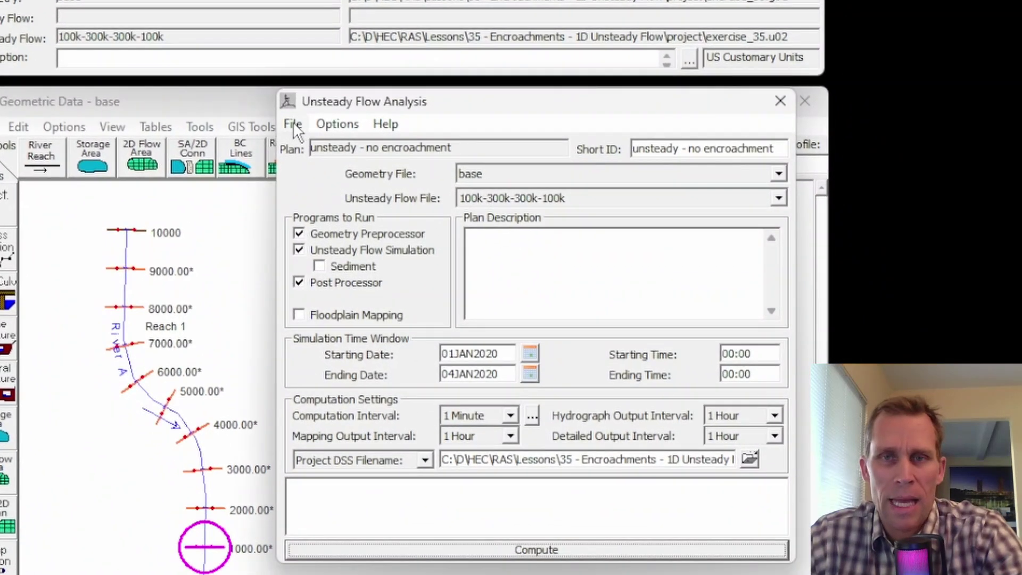
{"action": "left_click", "coordinate": [329, 269]}
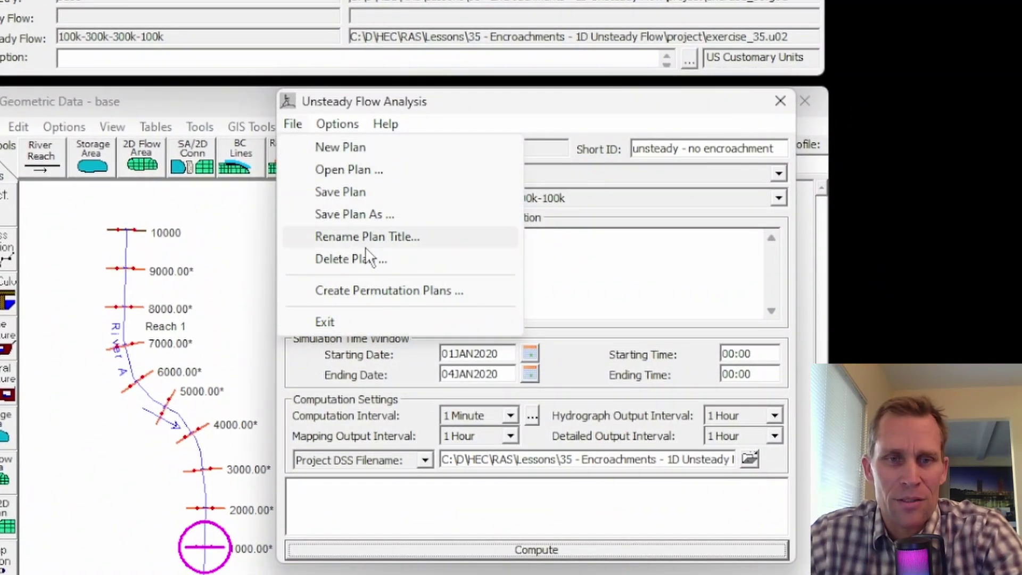
{"action": "left_click", "coordinate": [351, 259]}
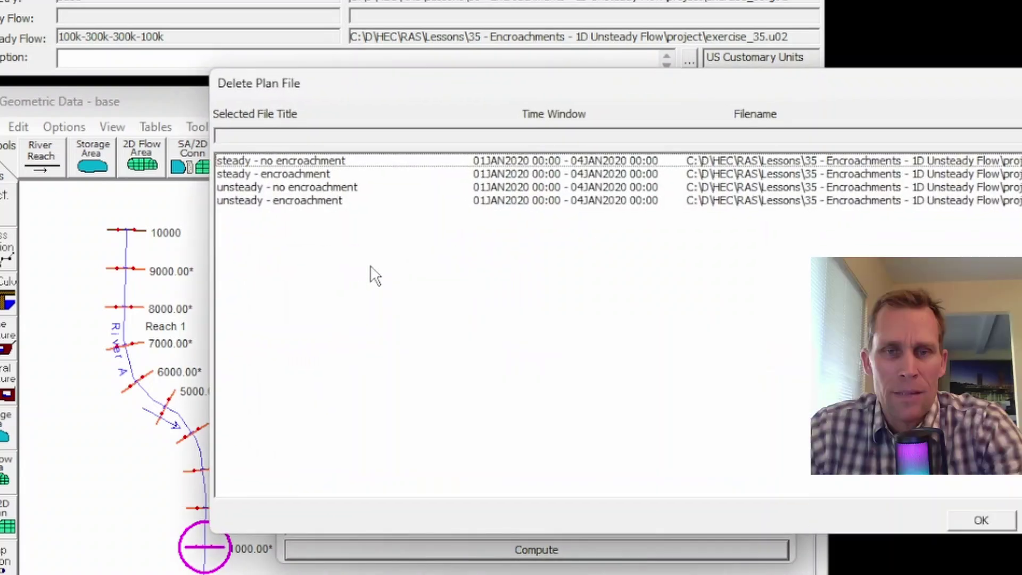
{"action": "left_click", "coordinate": [301, 190]}
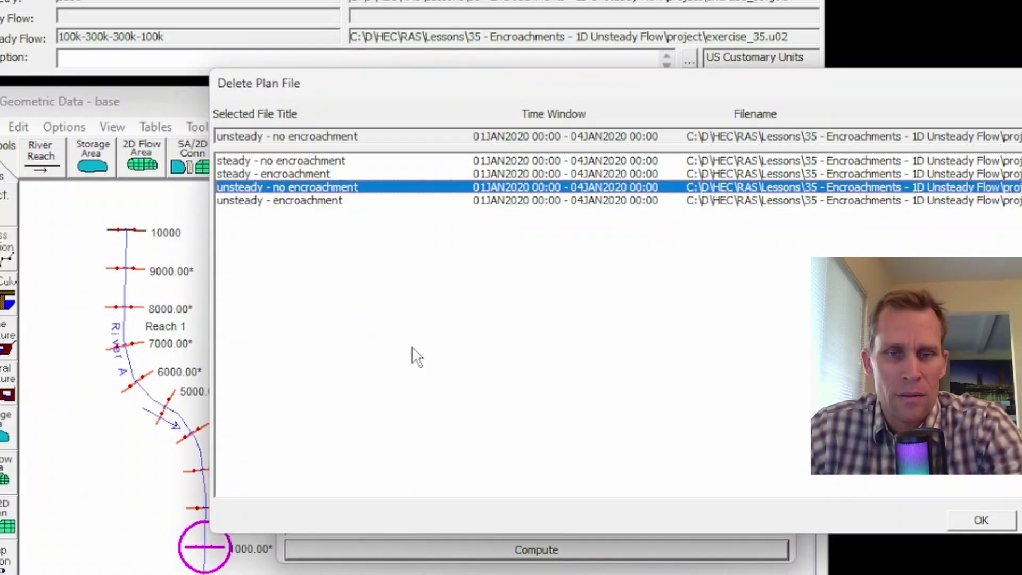
{"action": "left_click", "coordinate": [992, 523]}
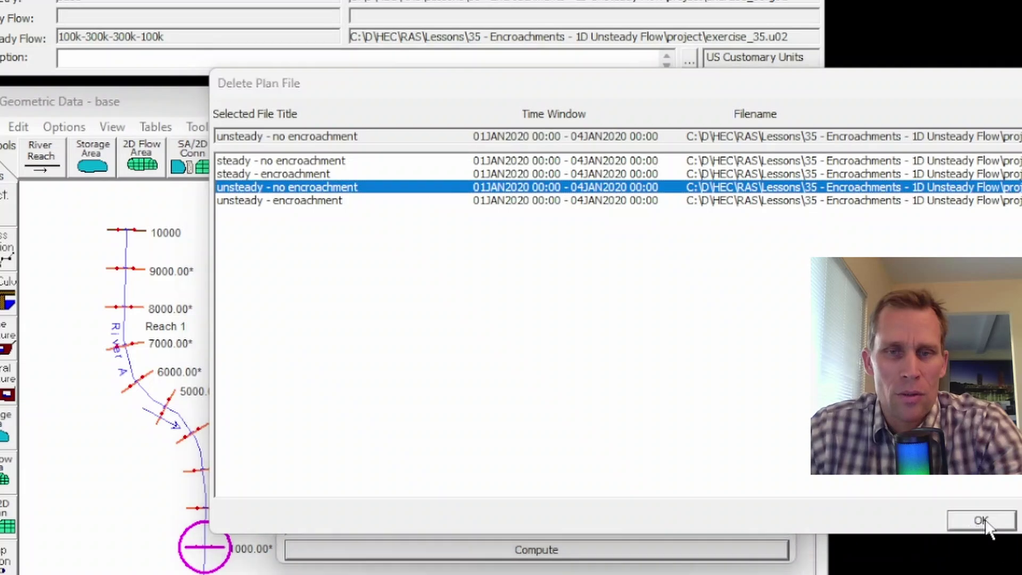
{"action": "left_click", "coordinate": [723, 349]}
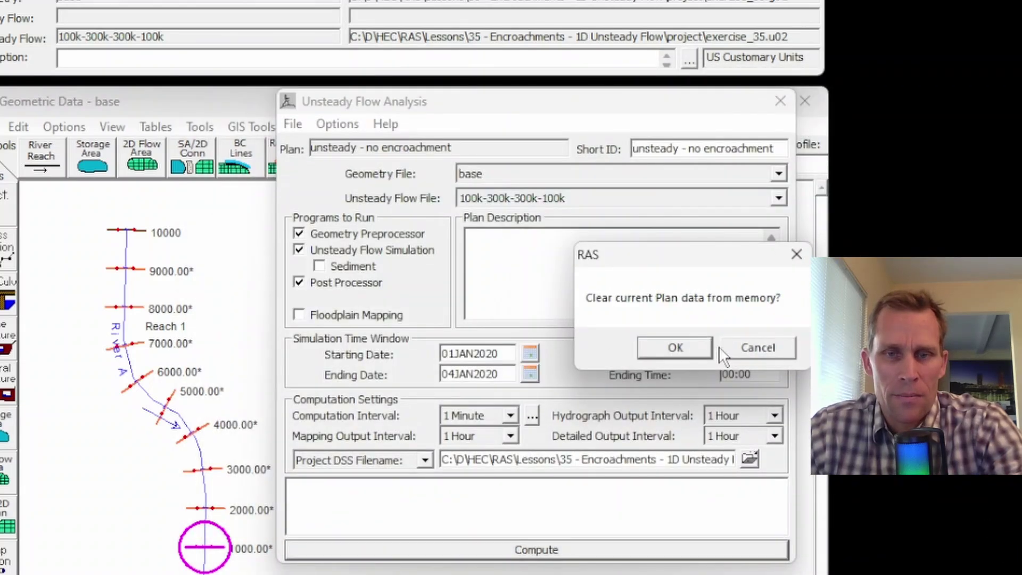
{"action": "left_click", "coordinate": [677, 347]}
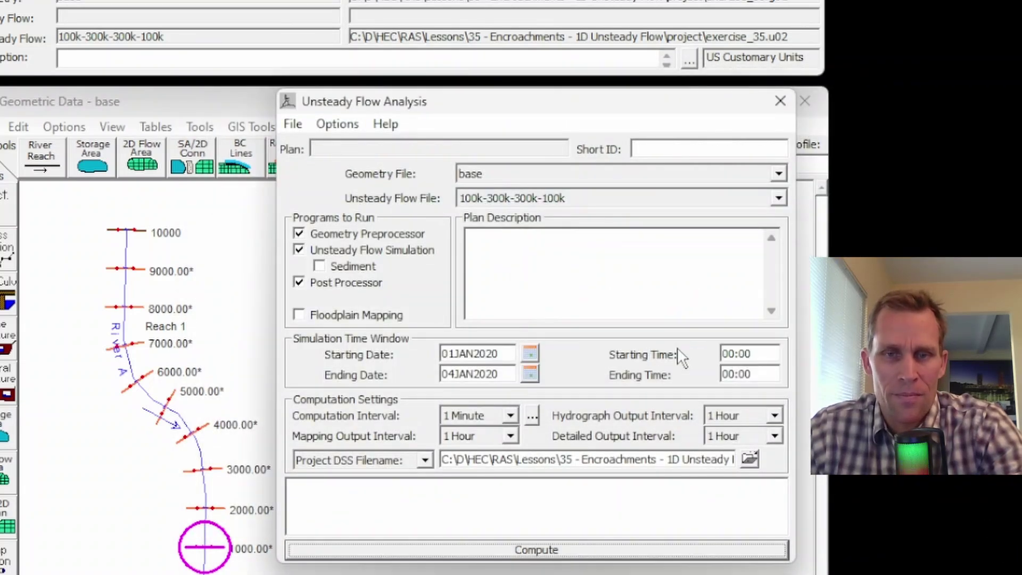
Create a new plan titled 'unsteady - no encroachment', reusing the title as its short ID
{"action": "left_click", "coordinate": [293, 123]}
{"action": "left_click", "coordinate": [325, 151]}
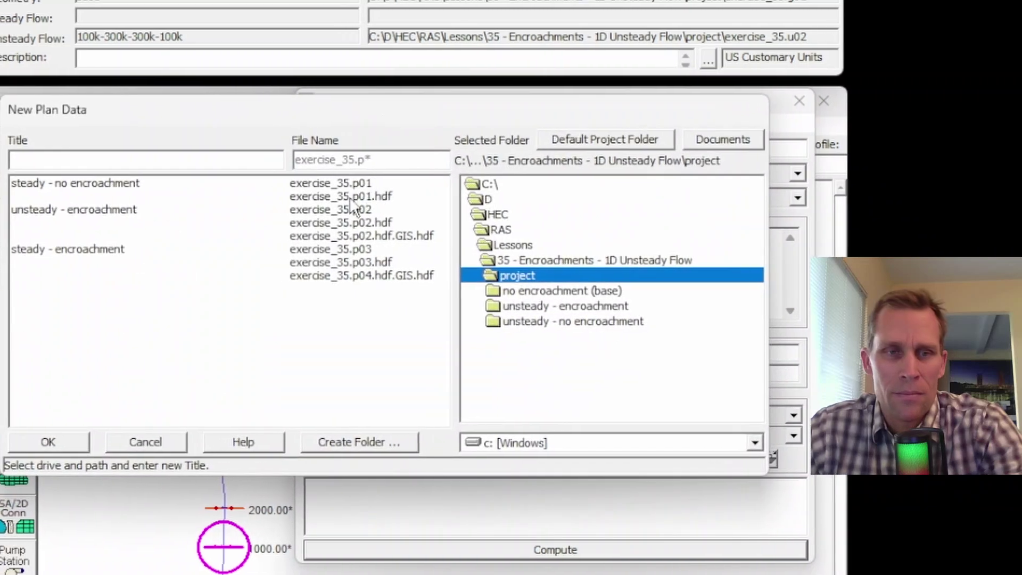
{"action": "type", "text": "unsteead"}
{"action": "key", "text": "BackSpace"}
{"action": "key", "text": "BackSpace"}
{"action": "key", "text": "BackSpace"}
{"action": "type", "text": "ady - no encroach"}
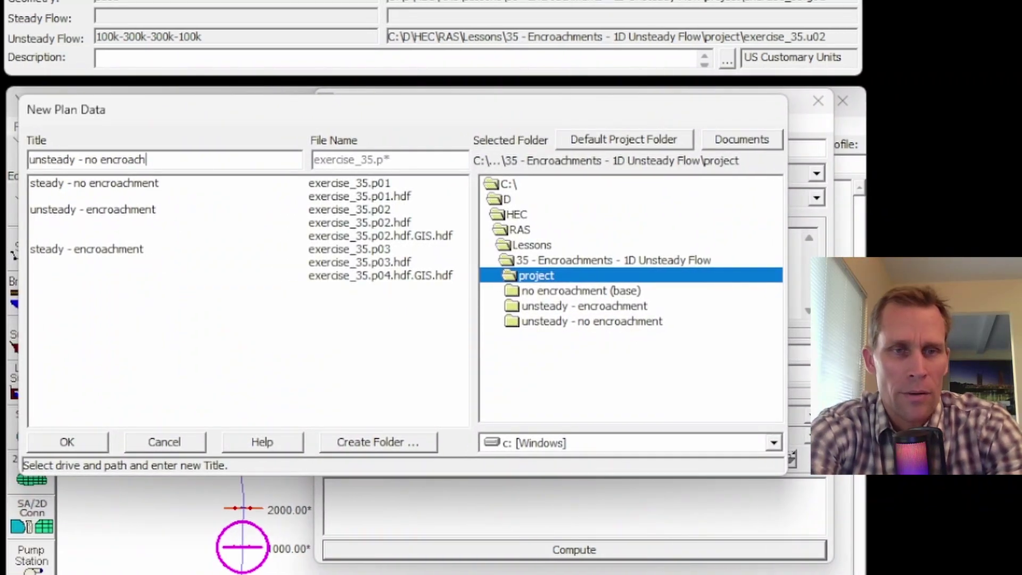
{"action": "type", "text": "ment"}
{"action": "key", "text": "shift+Home"}
{"action": "key", "text": "ctrl+c"}
{"action": "left_click", "coordinate": [74, 442]}
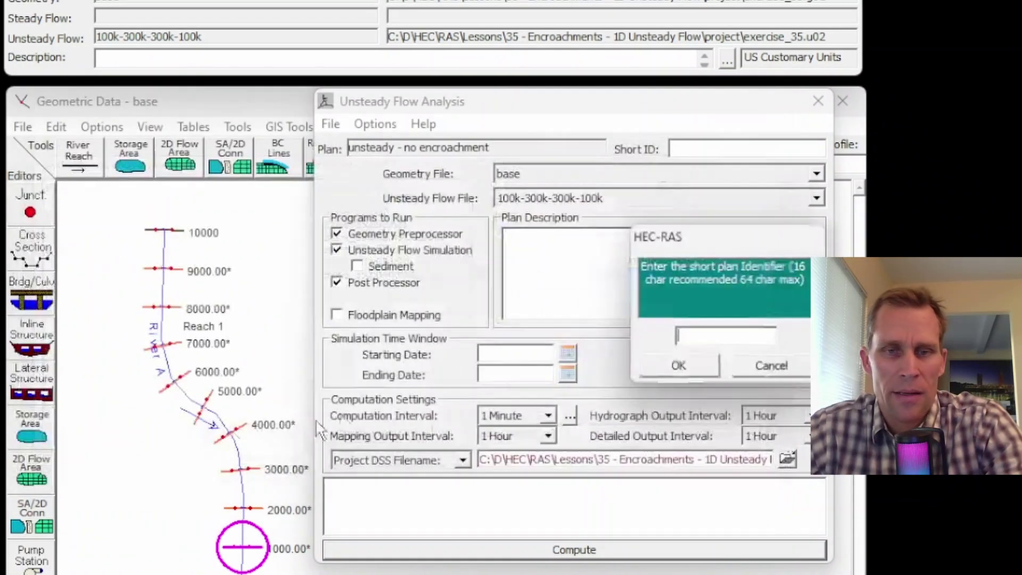
{"action": "key", "text": "ctrl+v"}
{"action": "left_click", "coordinate": [684, 366]}
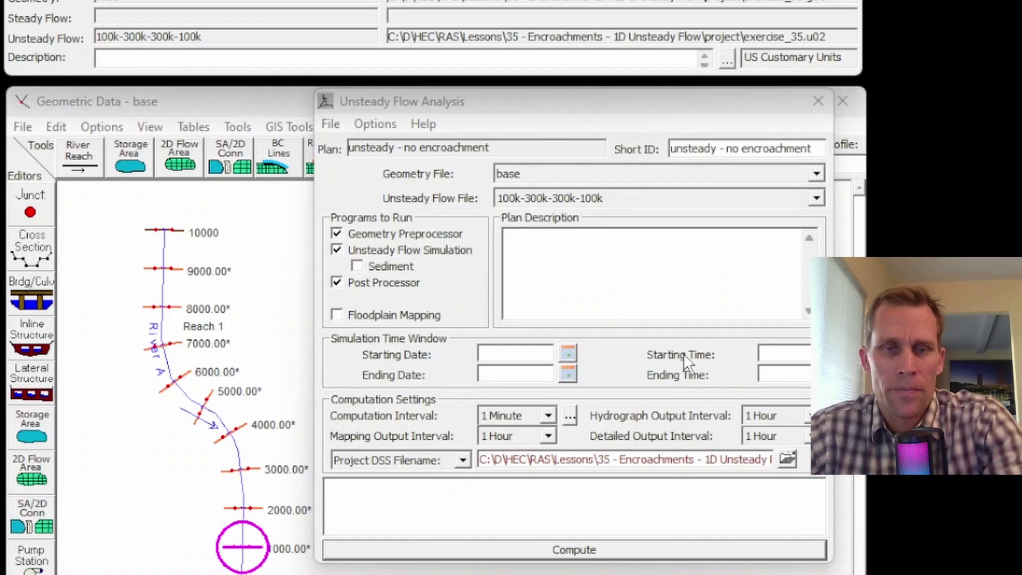
Use base geometry and the 100k-300k-300k-100k flow file, simulating 01JAN2020 to 04JAN2020
{"action": "left_click", "coordinate": [542, 176]}
{"action": "left_click", "coordinate": [542, 176]}
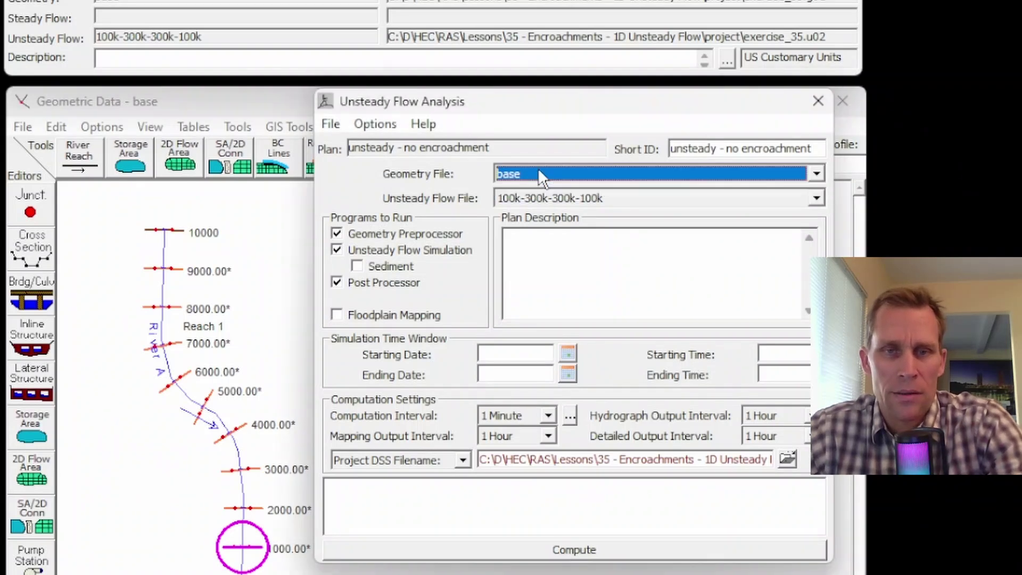
{"action": "left_click", "coordinate": [558, 192]}
{"action": "left_click", "coordinate": [558, 192]}
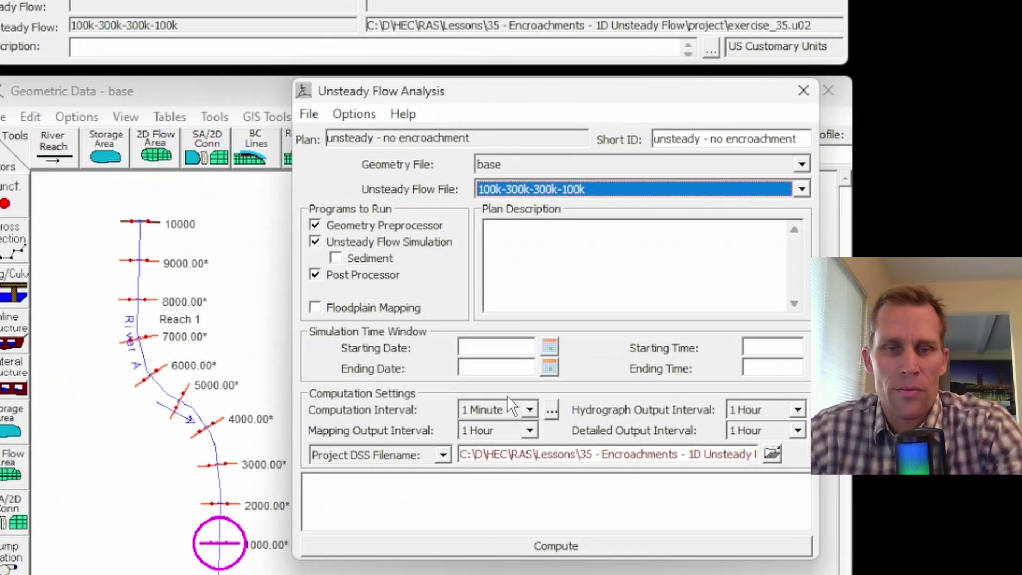
{"action": "left_click", "coordinate": [504, 350]}
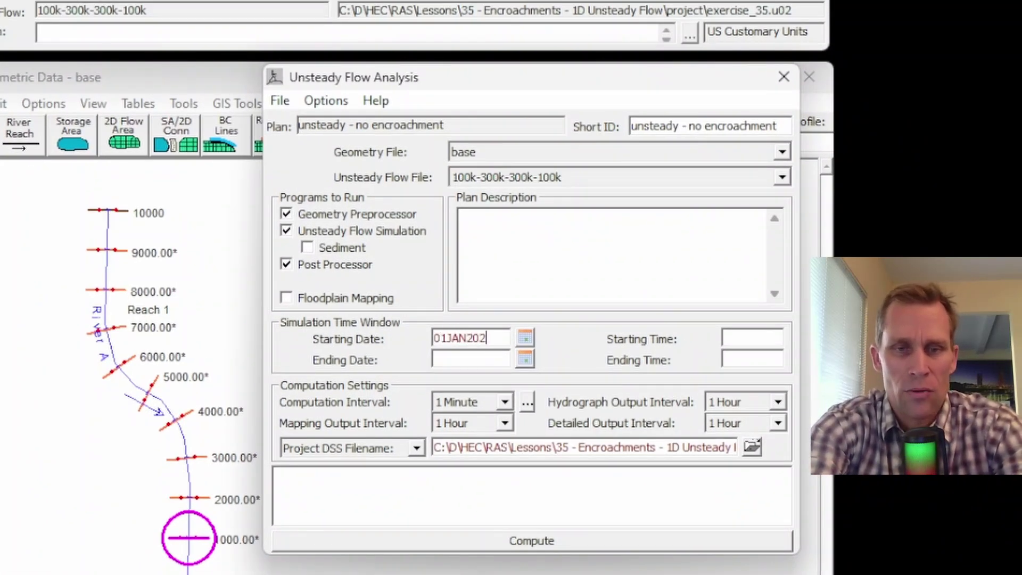
{"action": "type", "text": "01JAN2020"}
{"action": "key", "text": "Tab"}
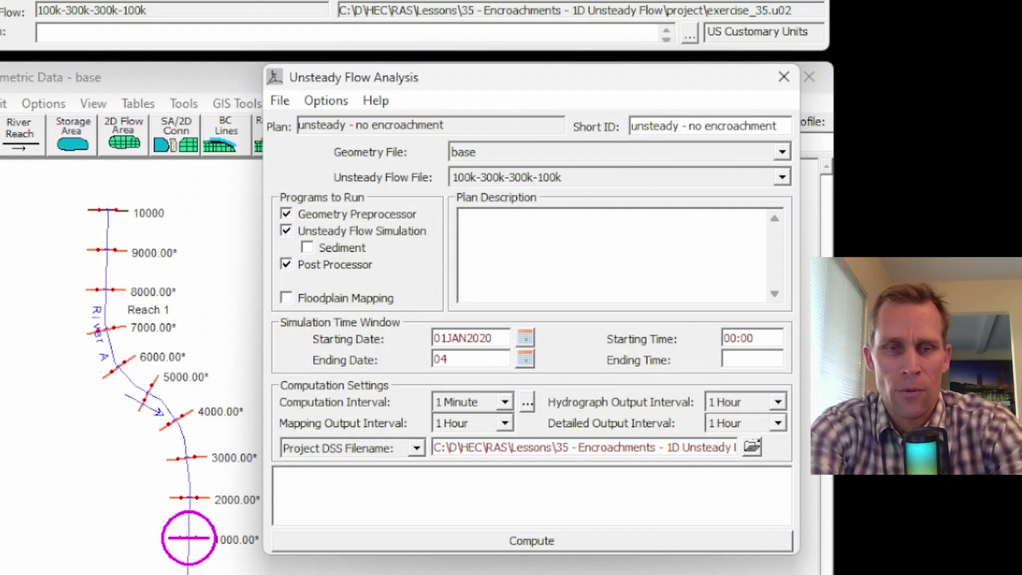
{"action": "type", "text": "04JAN2020"}
{"action": "key", "text": "Tab"}
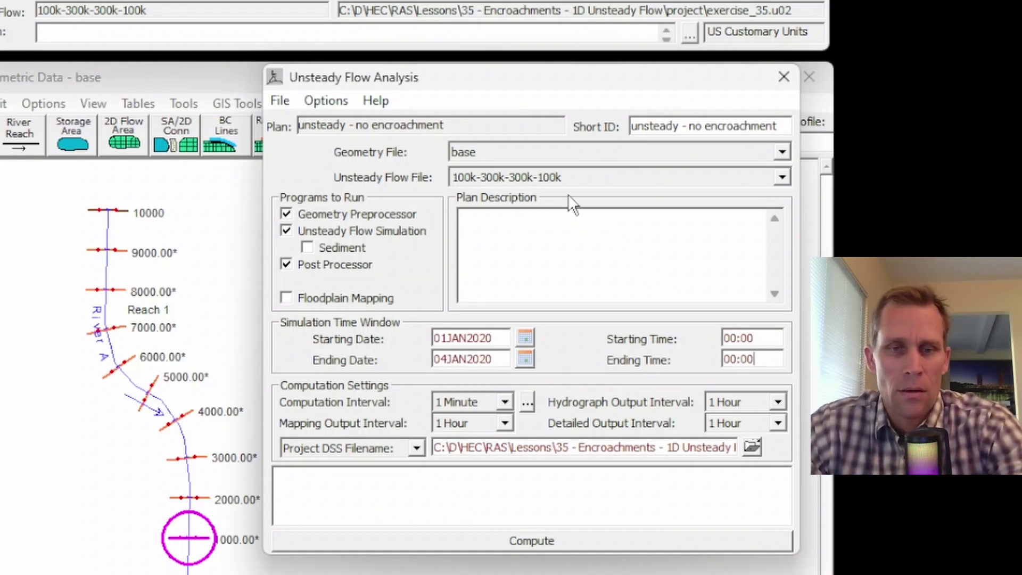
Save the 'unsteady - no encroachment' plan and run the computation
{"action": "left_click", "coordinate": [289, 98]}
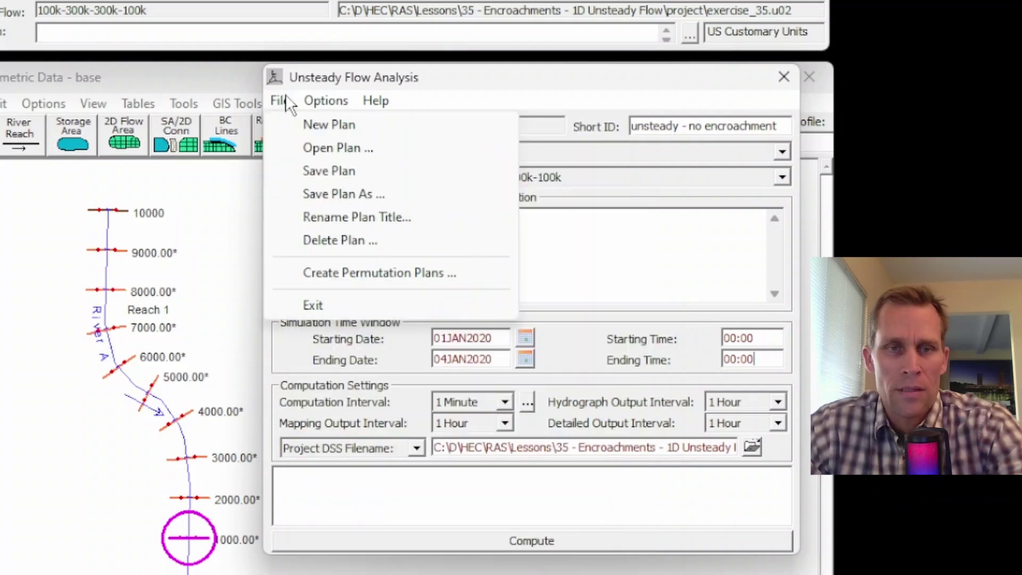
{"action": "left_click", "coordinate": [314, 171]}
{"action": "left_click", "coordinate": [528, 542]}
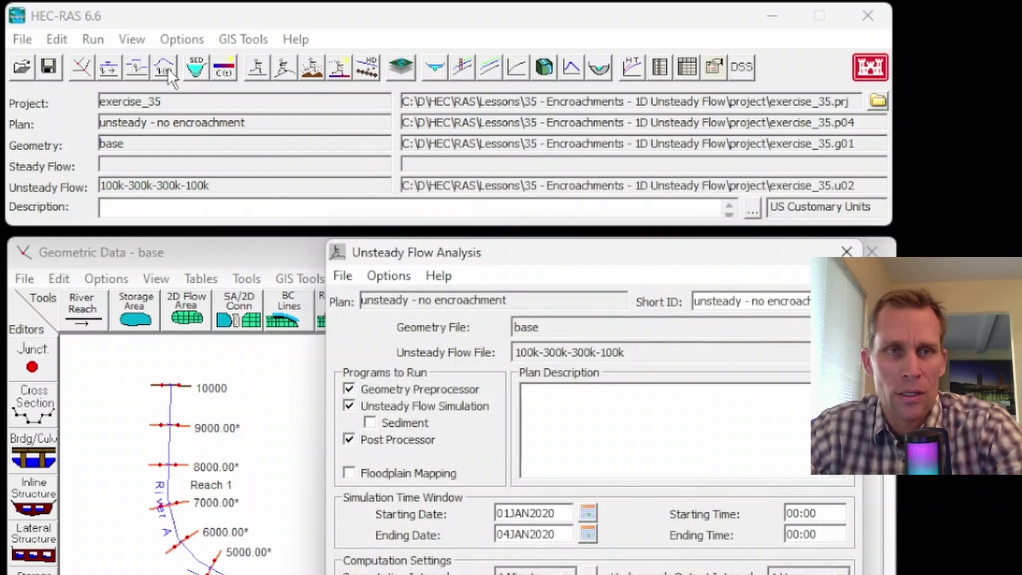
{"action": "left_click", "coordinate": [133, 39]}
{"action": "left_click", "coordinate": [155, 62]}
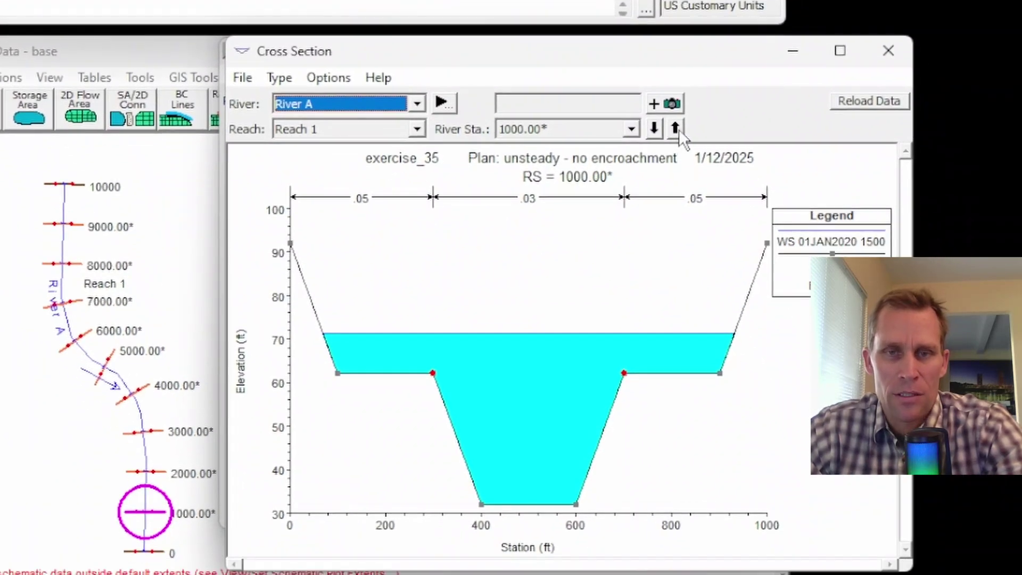
{"action": "left_click", "coordinate": [676, 129]}
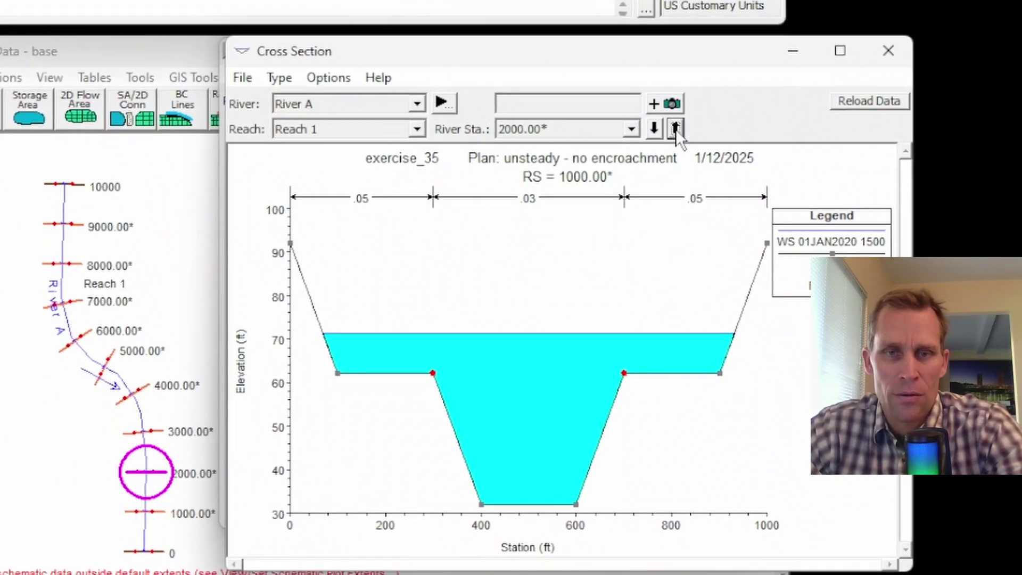
{"action": "left_click", "coordinate": [675, 129]}
{"action": "left_click", "coordinate": [675, 128]}
{"action": "left_click", "coordinate": [675, 129]}
{"action": "left_click", "coordinate": [675, 129]}
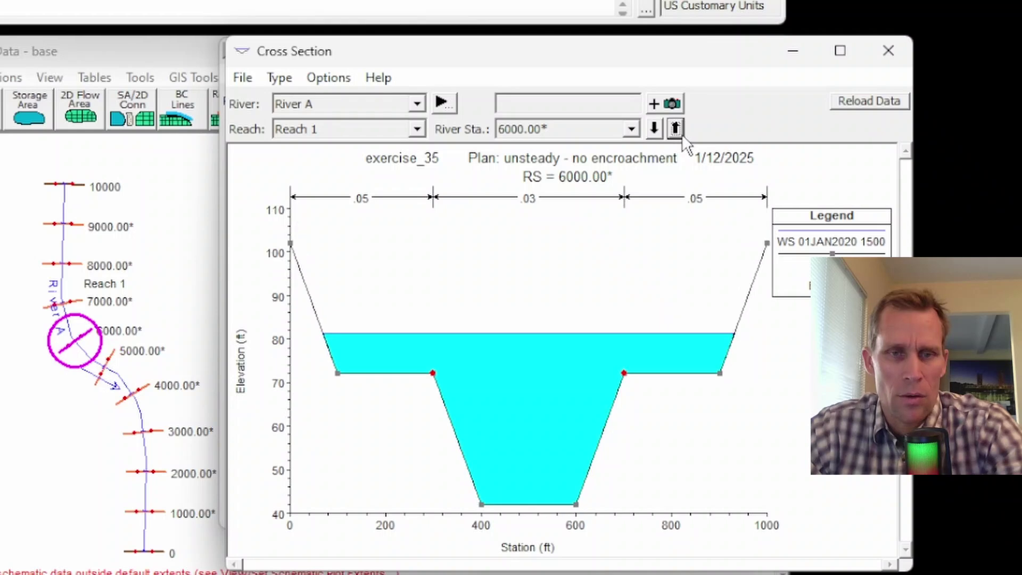
{"action": "left_click", "coordinate": [675, 129]}
{"action": "left_click", "coordinate": [675, 129]}
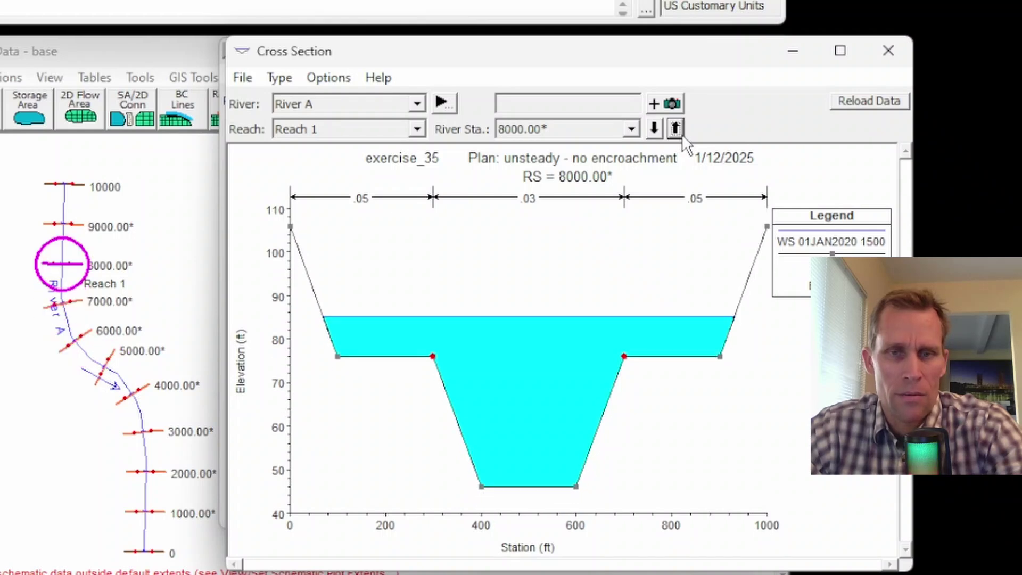
{"action": "left_click", "coordinate": [888, 50]}
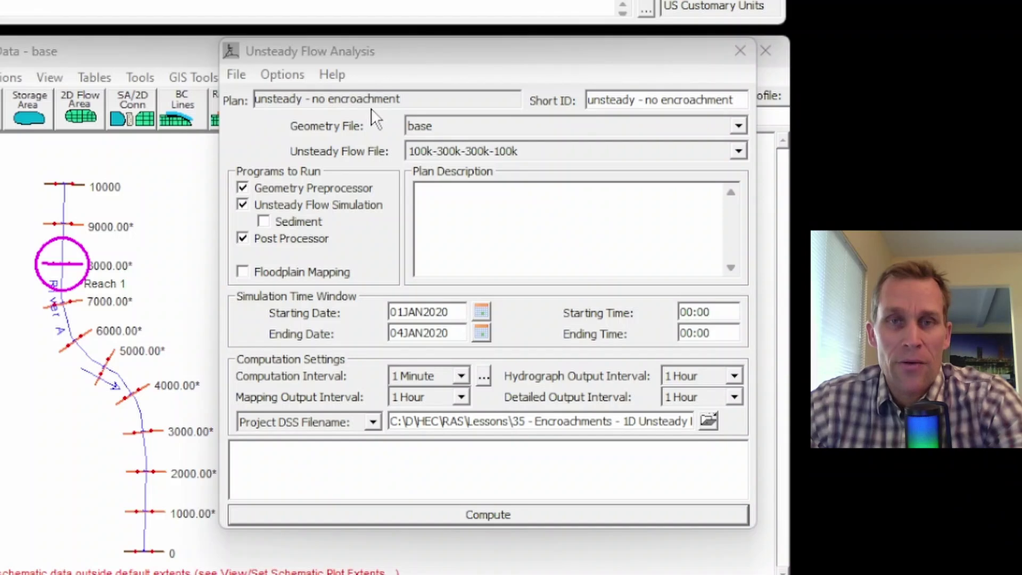
Delete the 'unsteady - encroachment' plan from the project
{"action": "left_click", "coordinate": [238, 75]}
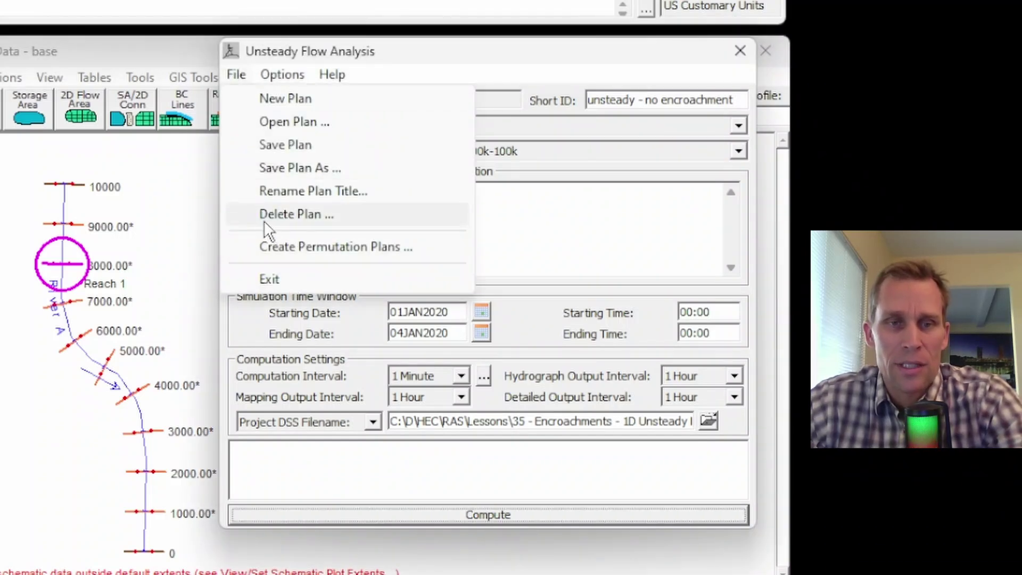
{"action": "left_click", "coordinate": [279, 215]}
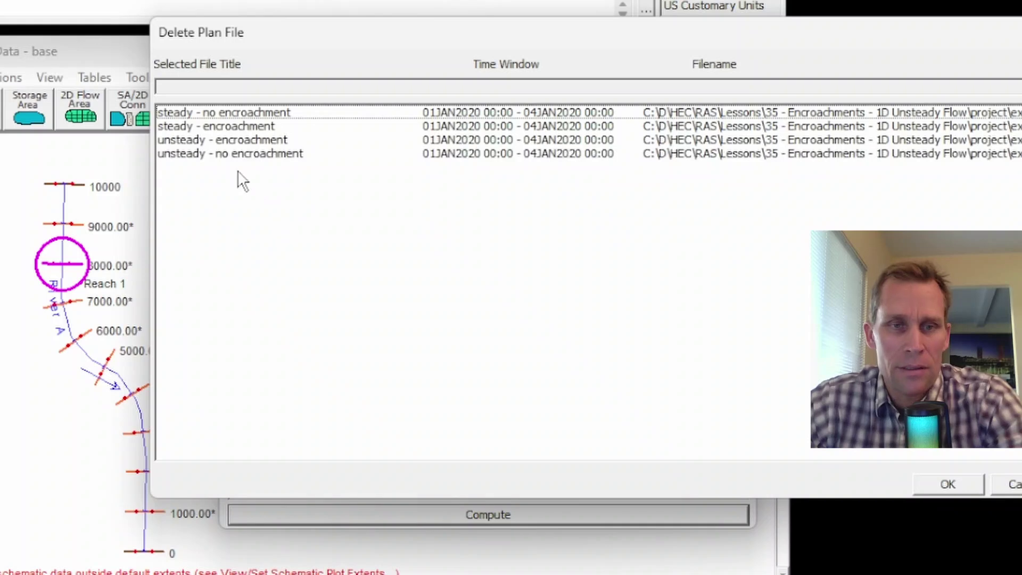
{"action": "left_click", "coordinate": [238, 140]}
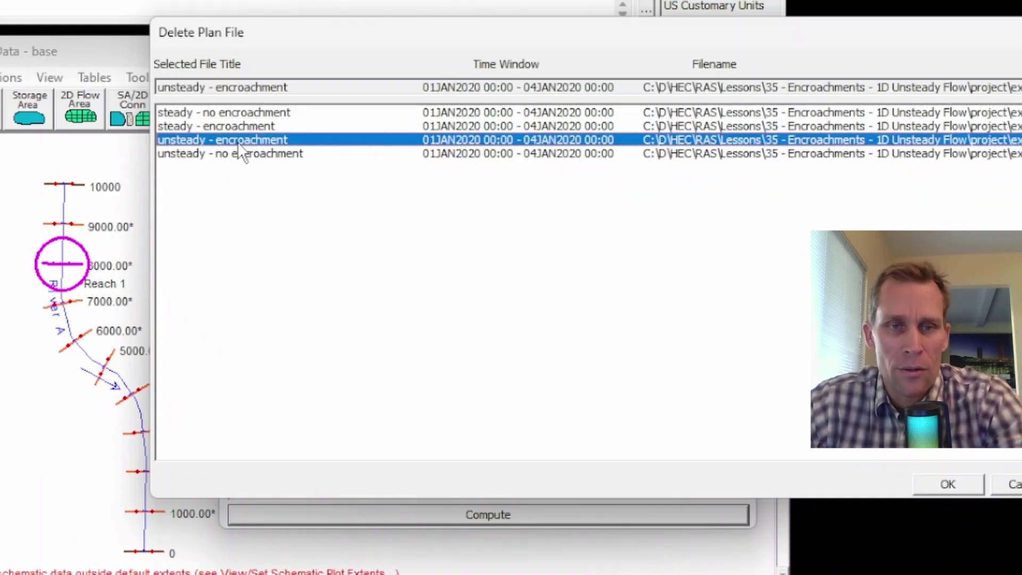
{"action": "left_click", "coordinate": [948, 485]}
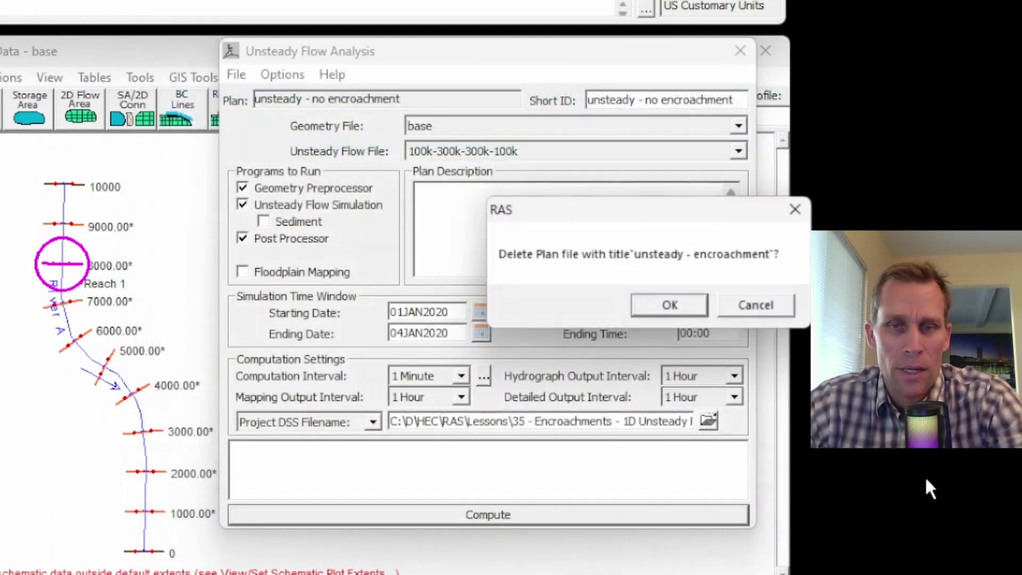
{"action": "left_click", "coordinate": [672, 302]}
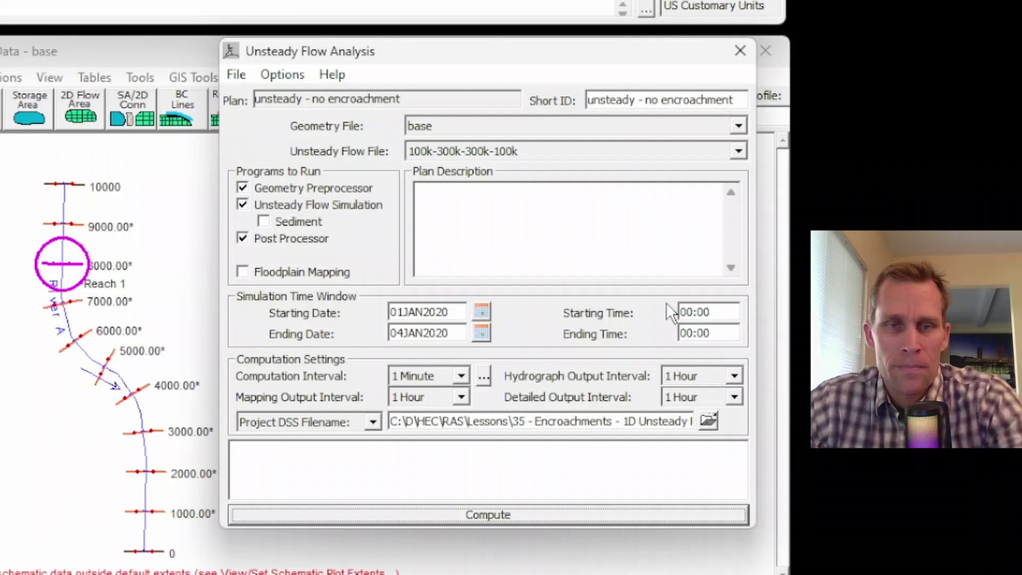
{"action": "left_click", "coordinate": [237, 74]}
Create a new plan titled 'unsteady - encroachment', reusing the title as its short ID
{"action": "left_click", "coordinate": [270, 98]}
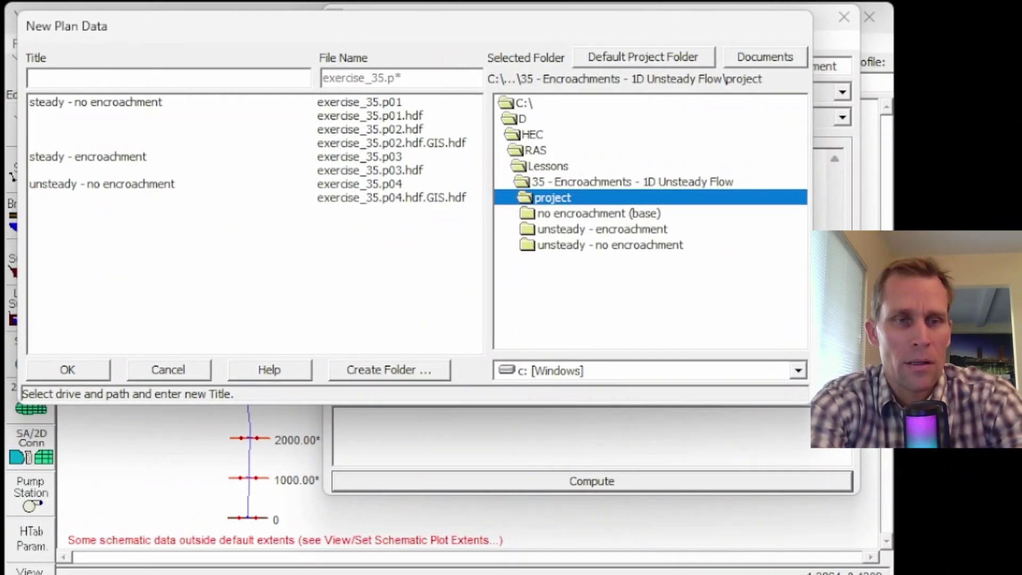
{"action": "type", "text": "unsteady - encroachment"}
{"action": "key", "text": "shift+Home"}
{"action": "key", "text": "ctrl+c"}
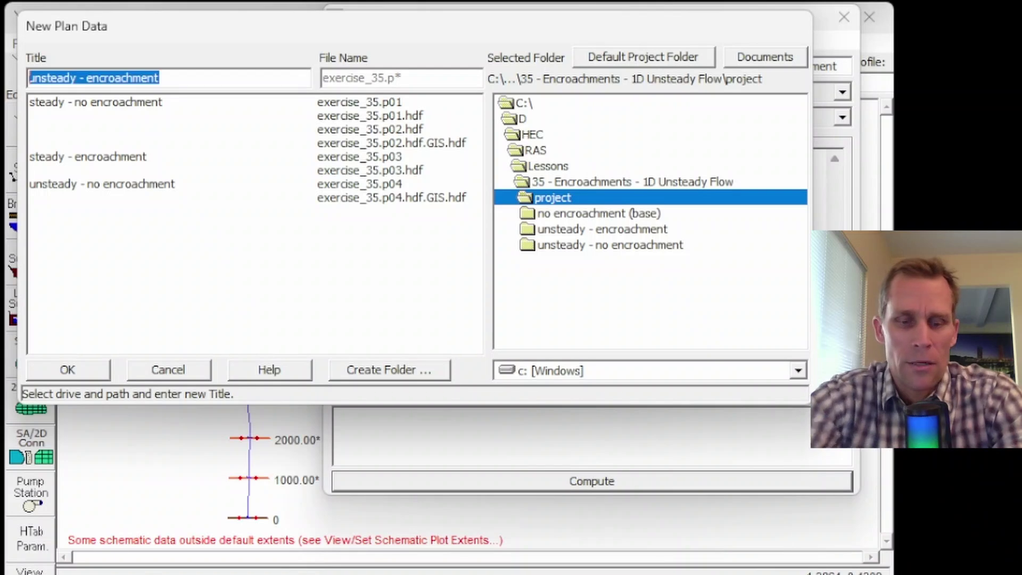
{"action": "left_click", "coordinate": [91, 374]}
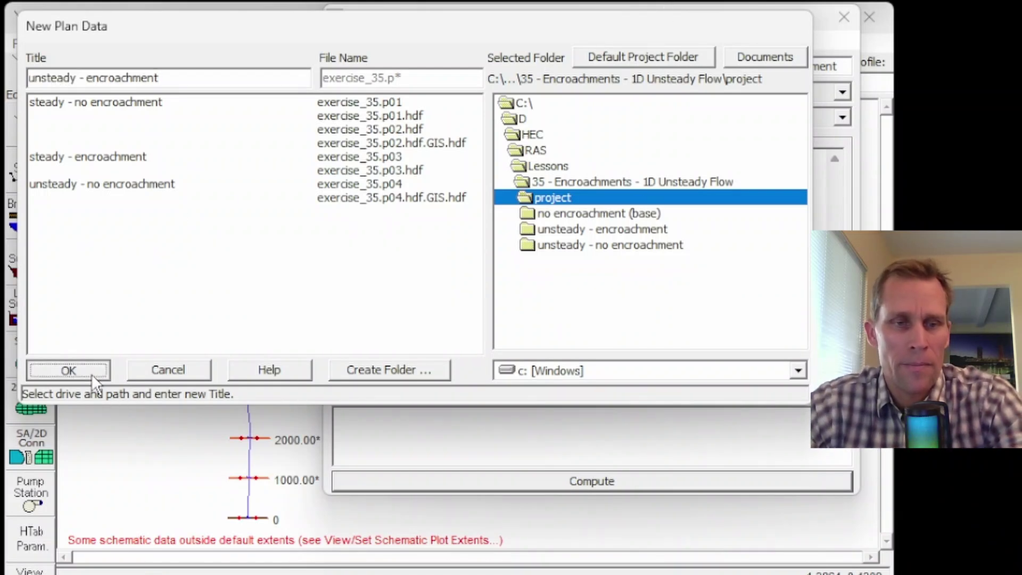
{"action": "key", "text": "ctrl+v"}
{"action": "left_click", "coordinate": [714, 296]}
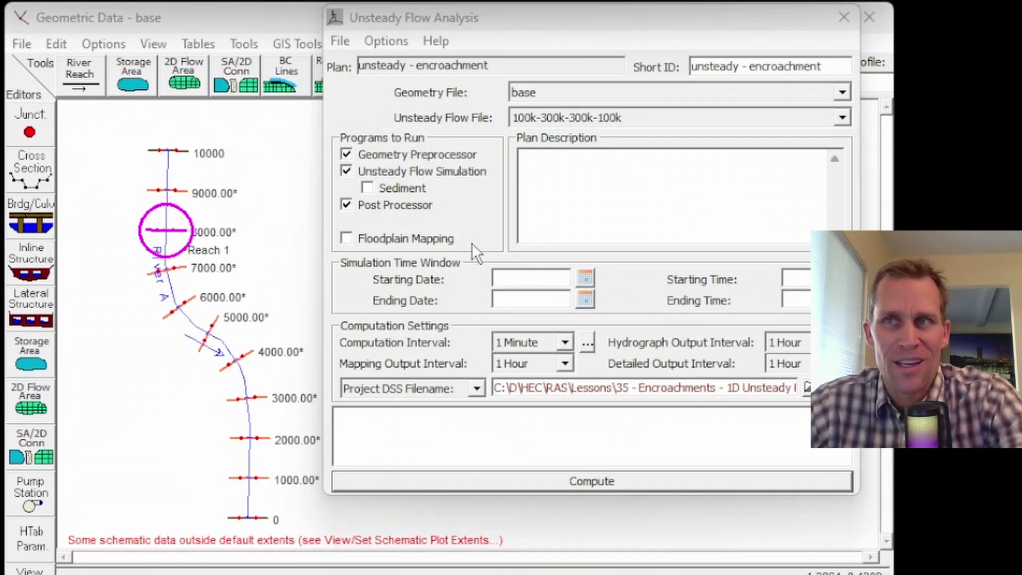
Enter the simulation starting date and save the 'unsteady - encroachment' plan
{"action": "left_click", "coordinate": [512, 278]}
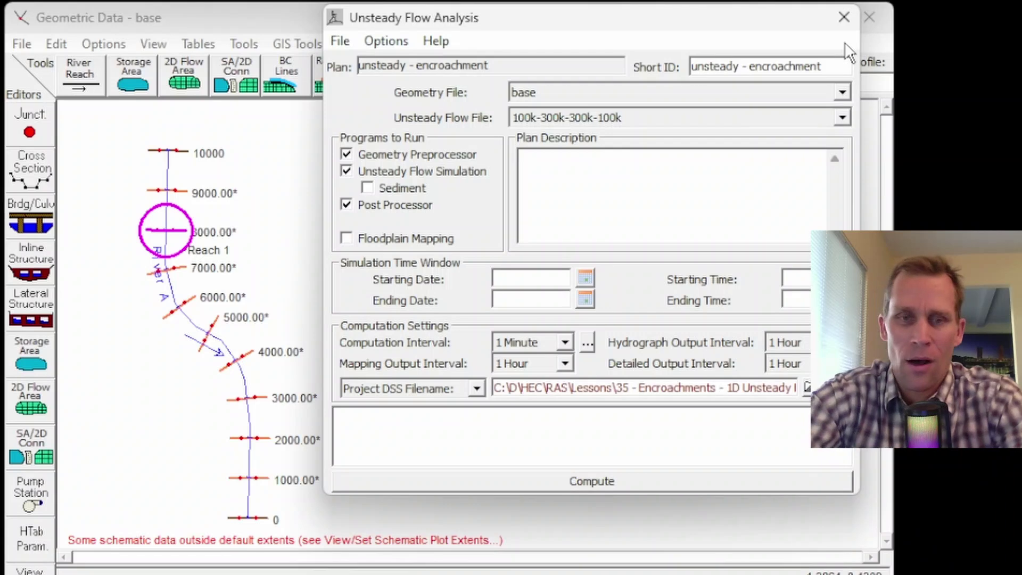
{"action": "type", "text": "01JAN2020"}
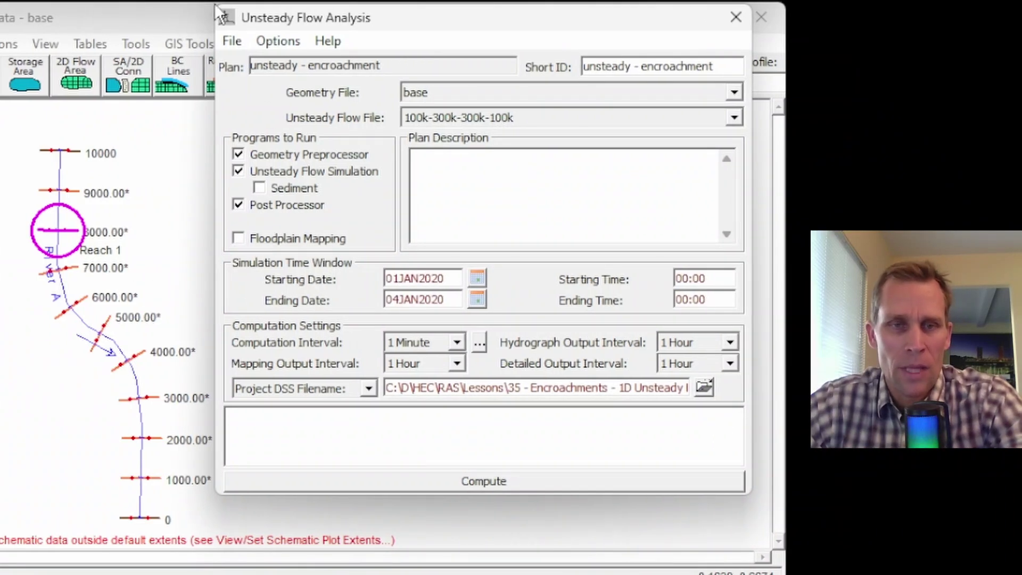
{"action": "left_click", "coordinate": [232, 42]}
{"action": "left_click", "coordinate": [270, 110]}
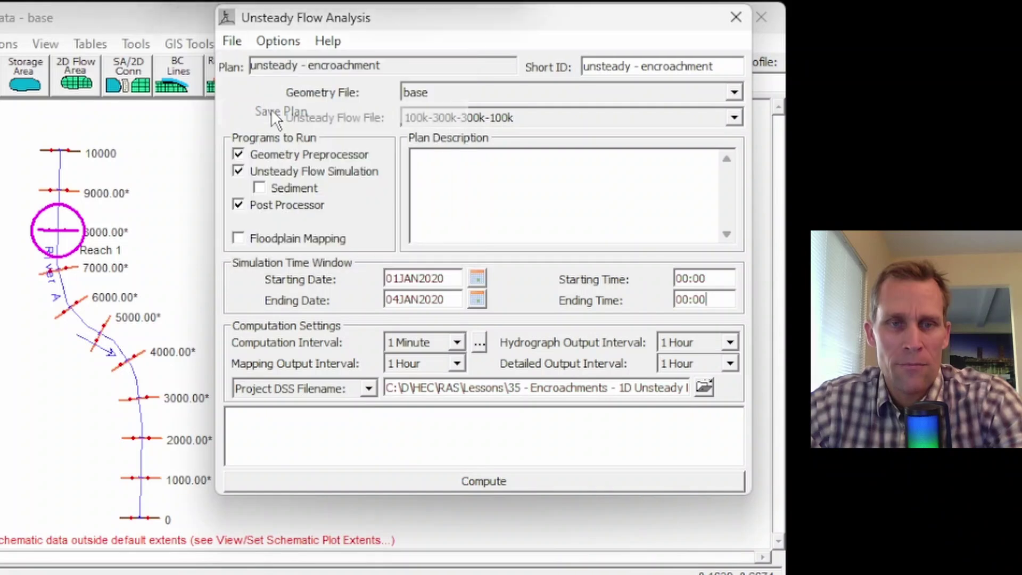
Open Unsteady Encroachments and choose 'unsteady - no encroachment' as the base plan
{"action": "left_click", "coordinate": [280, 44]}
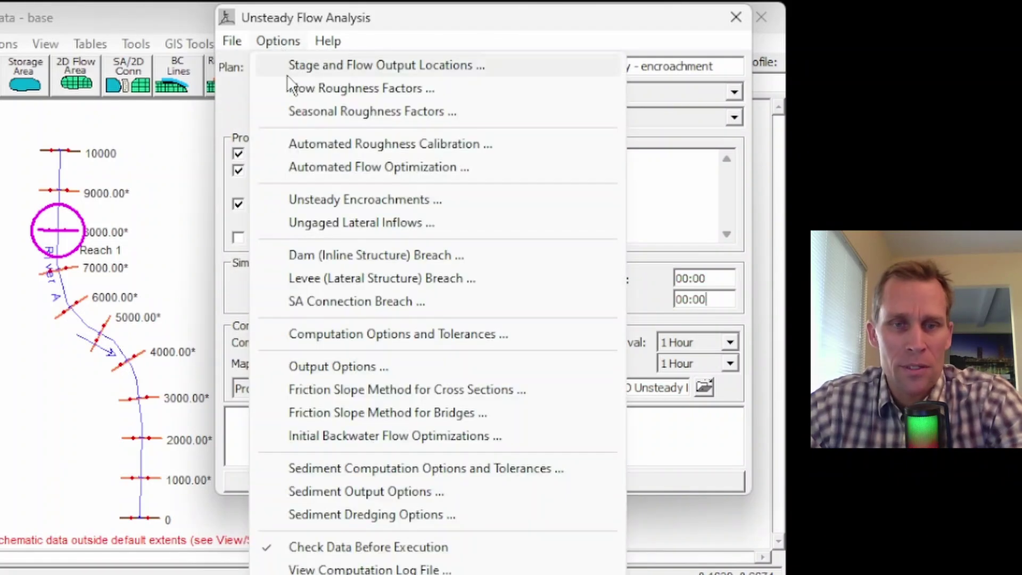
{"action": "left_click", "coordinate": [346, 201]}
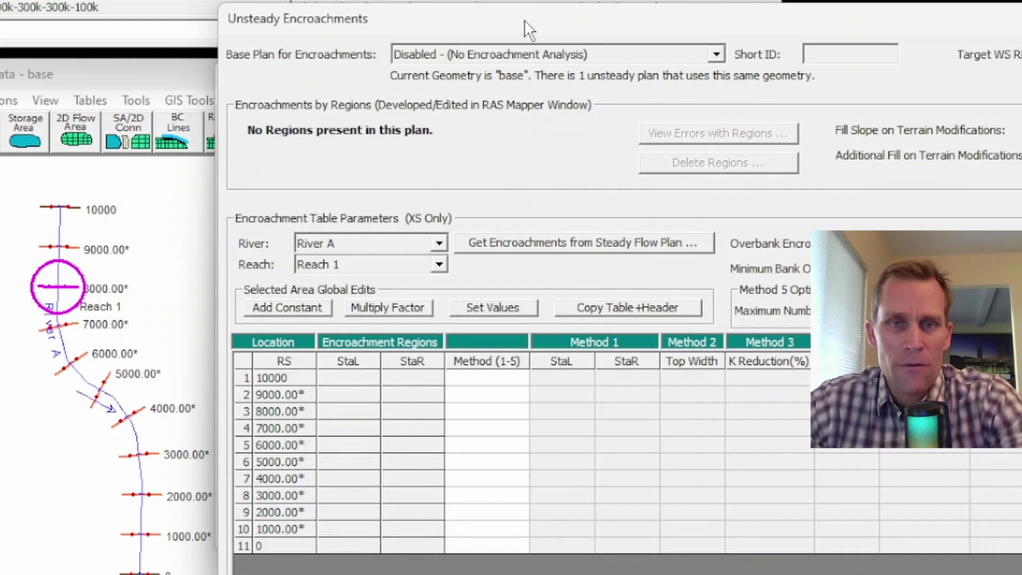
{"action": "mouse_move", "coordinate": [525, 20]}
{"action": "left_mouse_down"}
{"action": "mouse_move", "coordinate": [507, 20]}
{"action": "mouse_move", "coordinate": [532, 22]}
{"action": "left_mouse_up"}
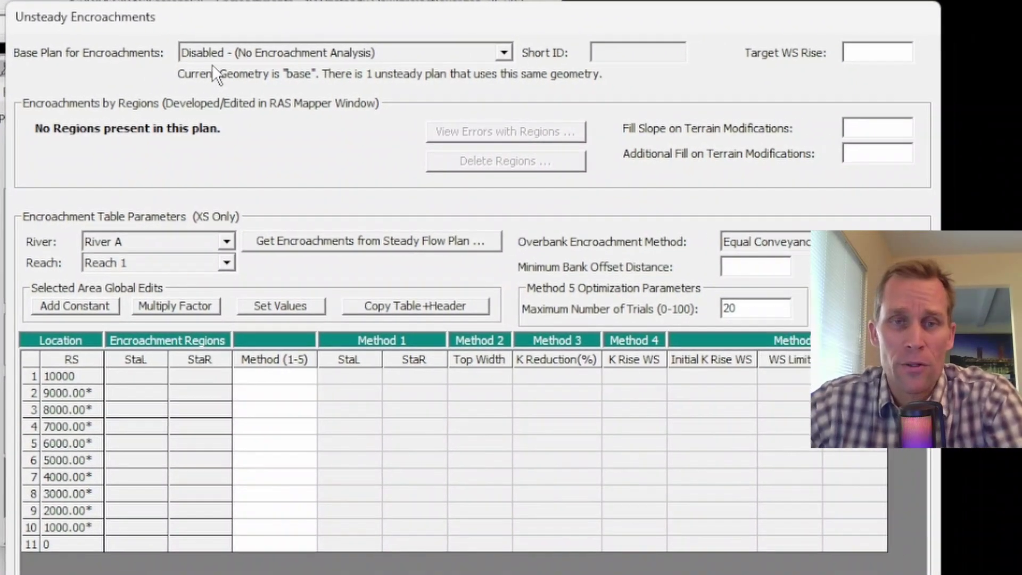
{"action": "left_click", "coordinate": [263, 52]}
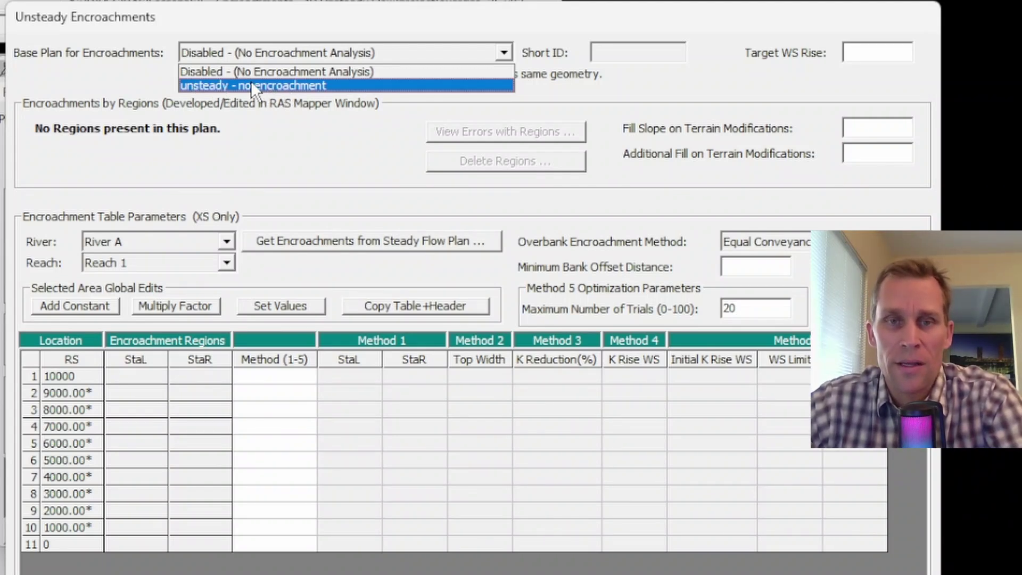
{"action": "left_click", "coordinate": [289, 86]}
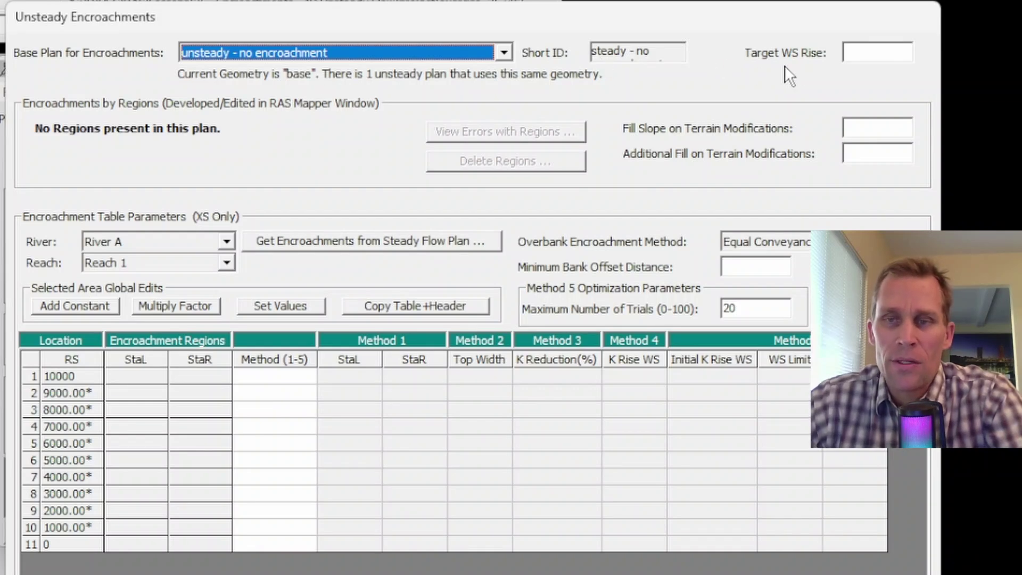
Close the Cross Section Data editor and bring Unsteady Encroachments back to the front
{"action": "left_click", "coordinate": [863, 54]}
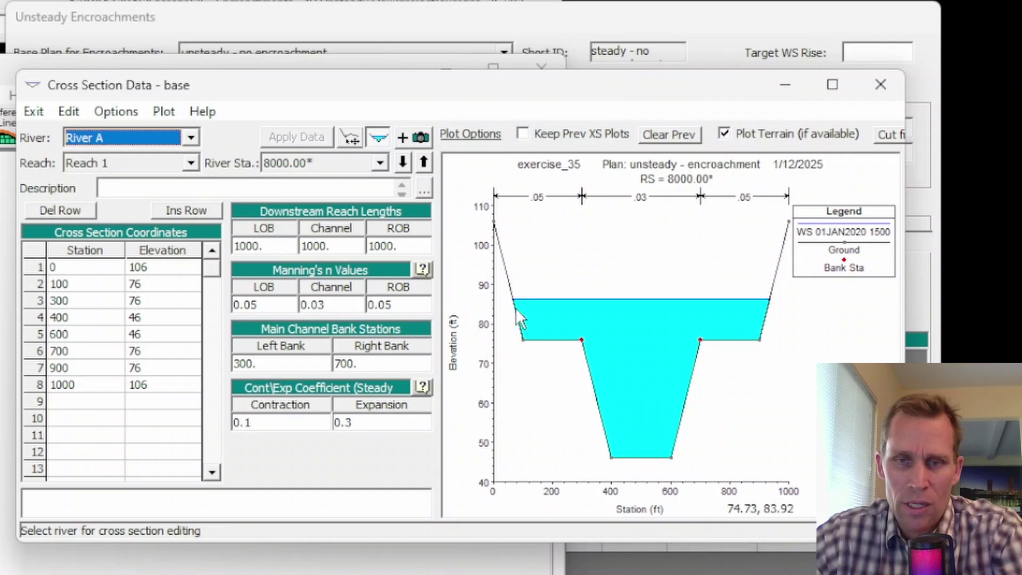
{"action": "left_click", "coordinate": [880, 85]}
{"action": "left_click", "coordinate": [875, 54]}
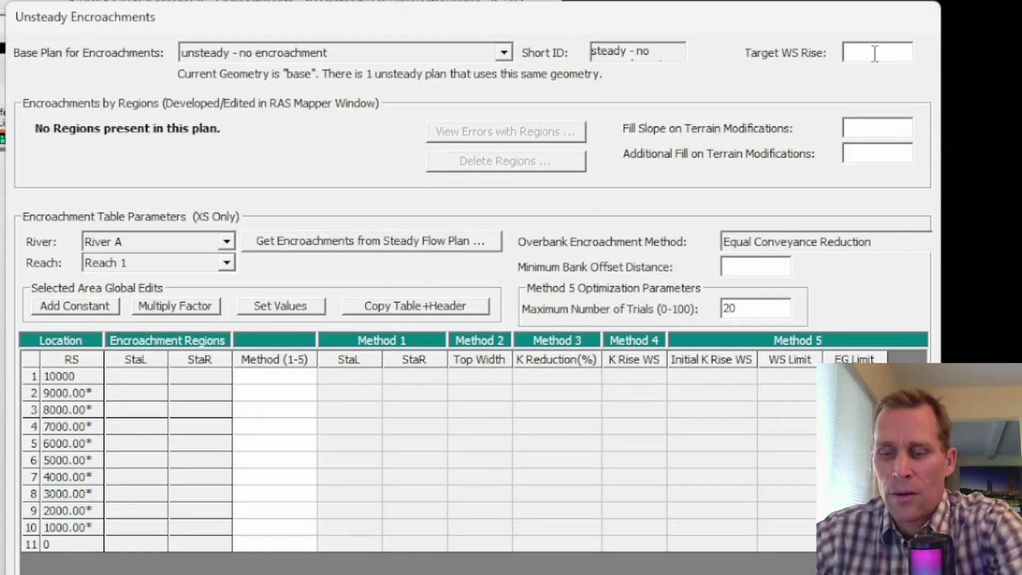
Enter 20 as the target water surface rise
{"action": "type", "text": "20"}
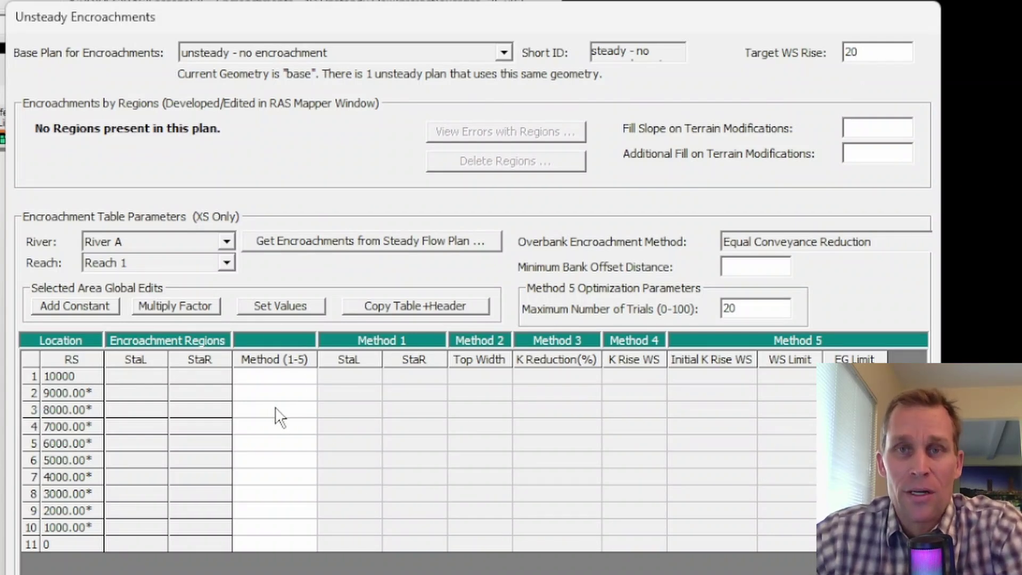
{"action": "left_click_drag", "start_coordinate": [877, 51], "coordinate": [819, 50]}
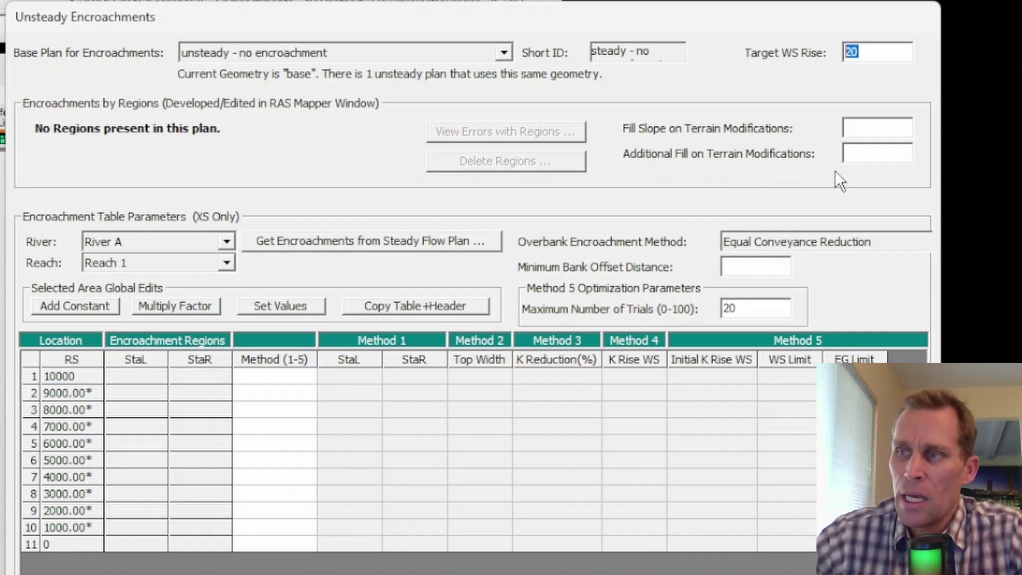
{"action": "mouse_move", "coordinate": [873, 155]}
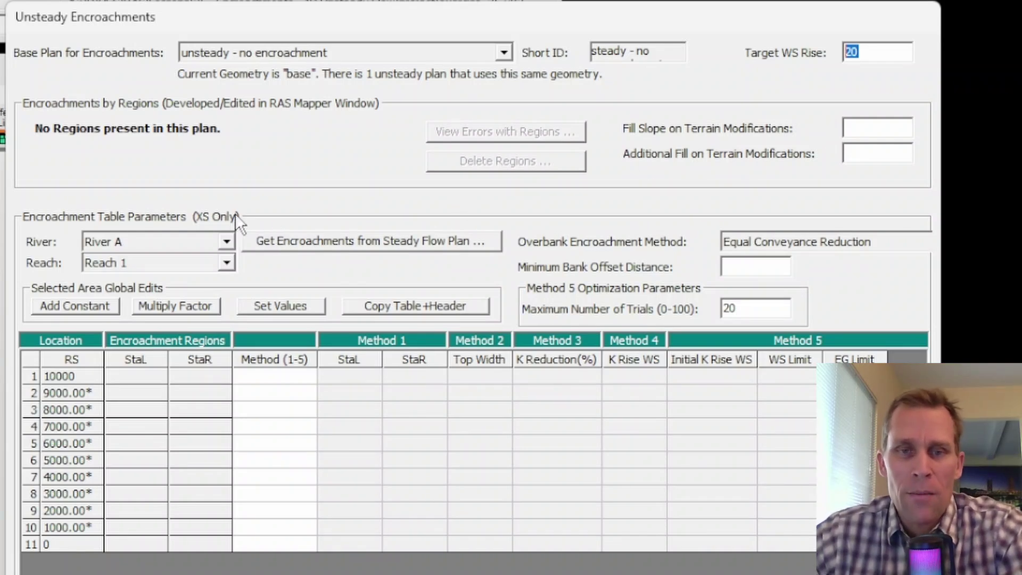
{"action": "left_click", "coordinate": [112, 250]}
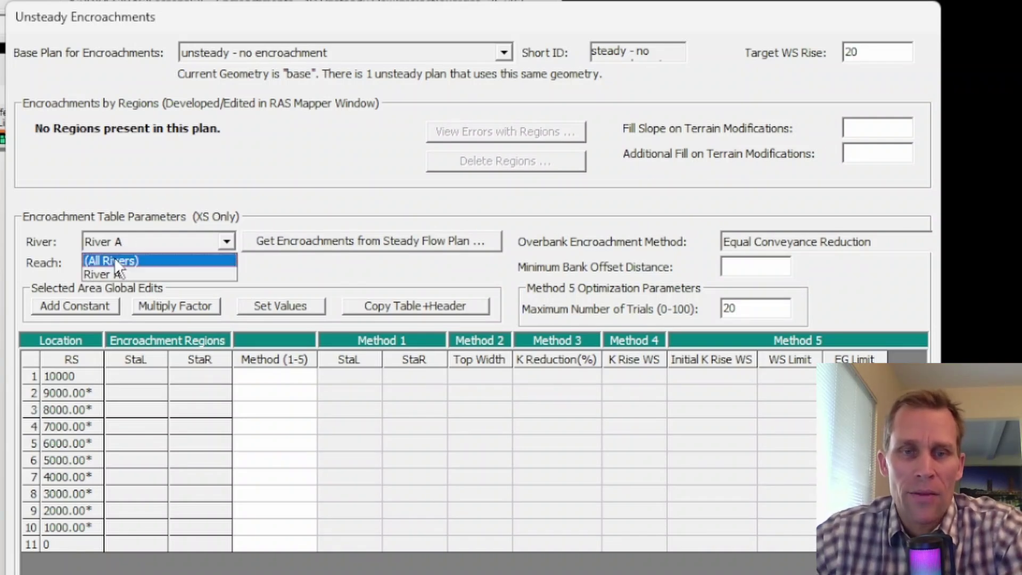
{"action": "left_click", "coordinate": [117, 261]}
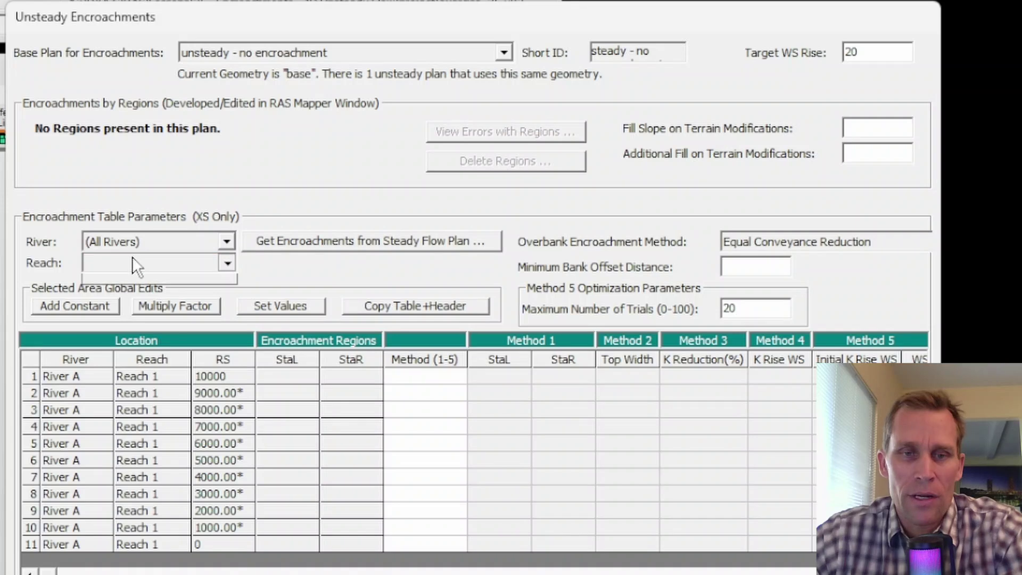
{"action": "left_click", "coordinate": [128, 242]}
{"action": "left_click", "coordinate": [127, 273]}
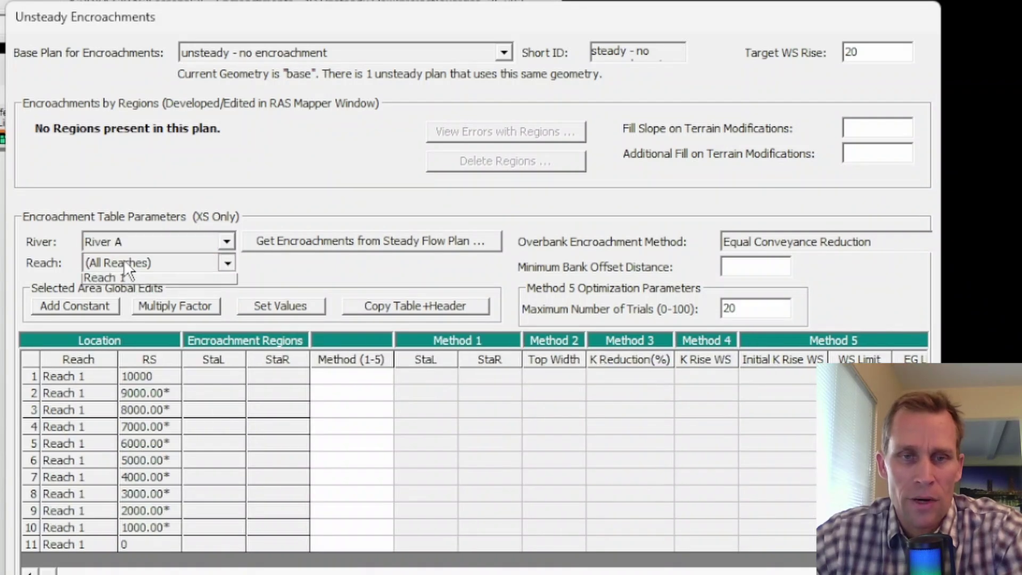
{"action": "left_click", "coordinate": [123, 259]}
{"action": "left_click", "coordinate": [125, 292]}
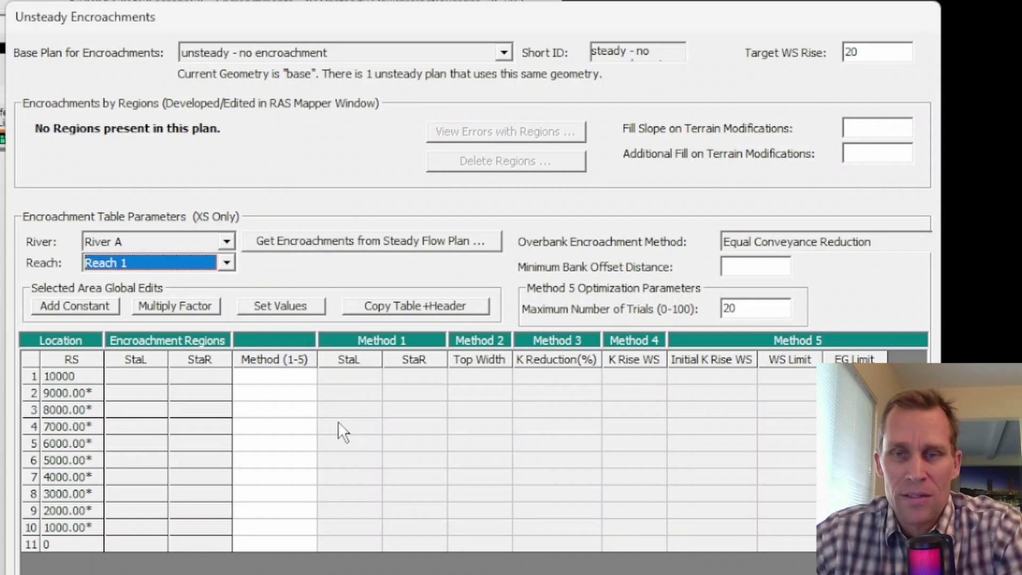
{"action": "left_click", "coordinate": [736, 267]}
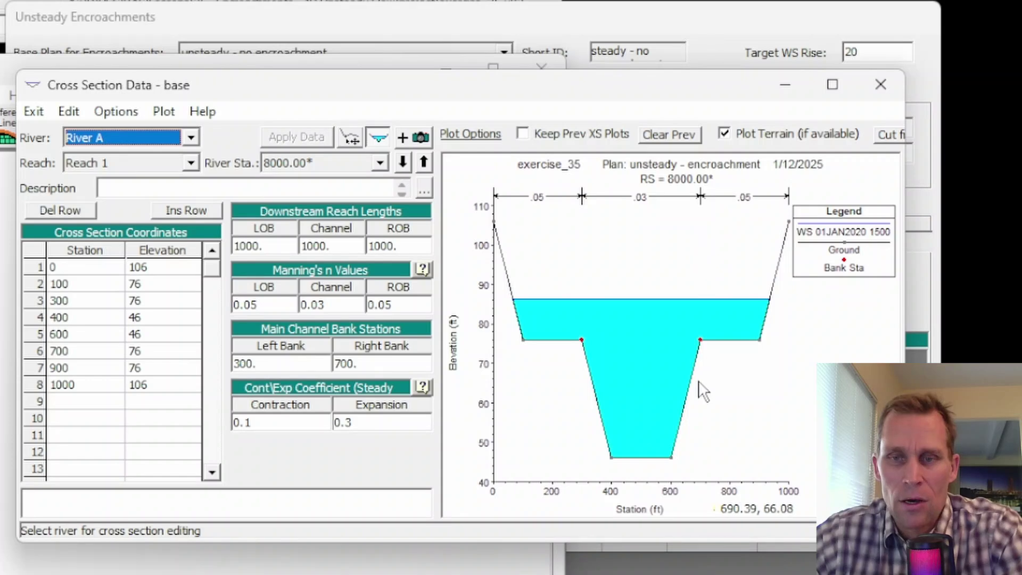
{"action": "left_click", "coordinate": [881, 84]}
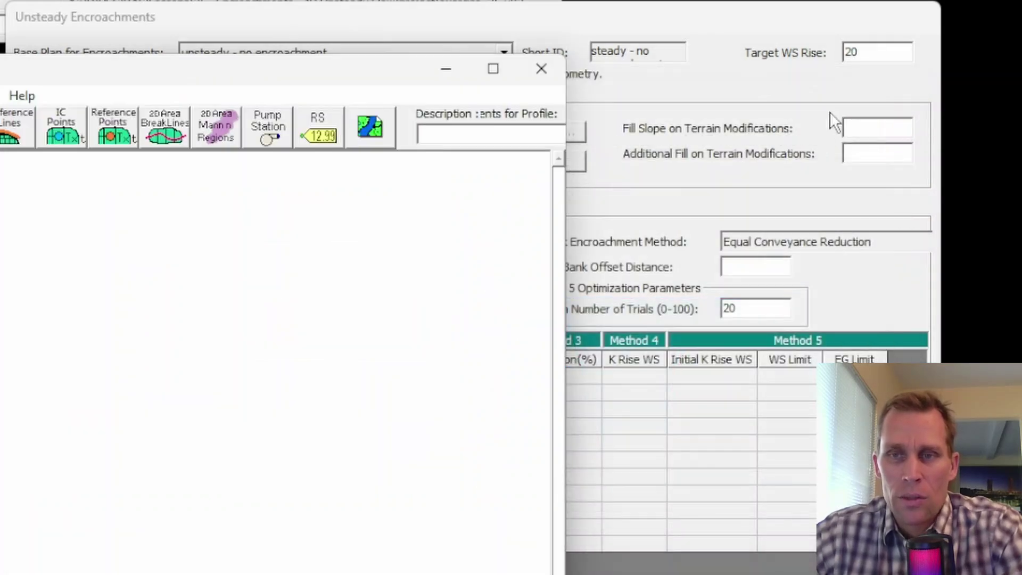
{"action": "left_click", "coordinate": [832, 138]}
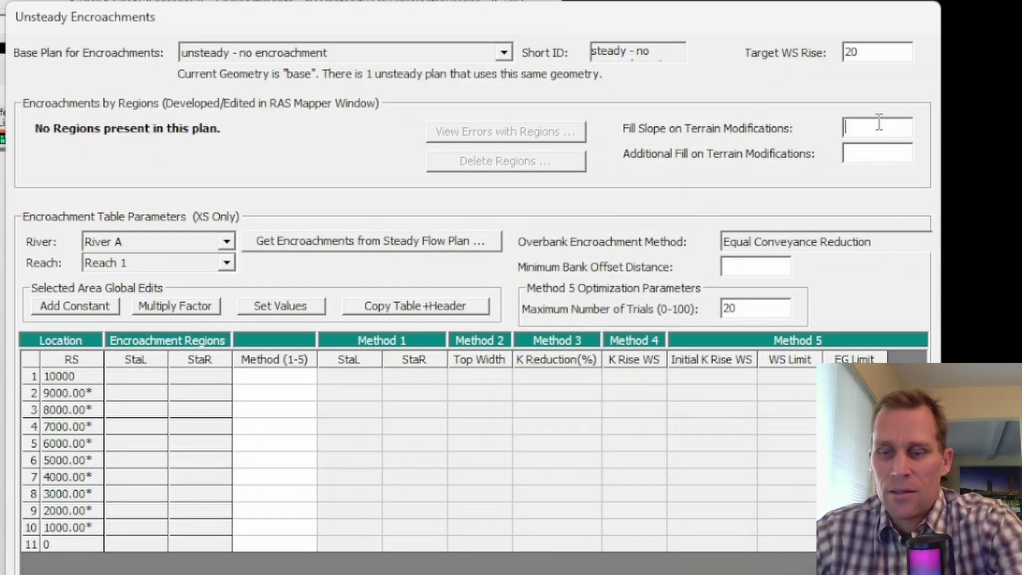
Set minimum bank offset distance to 0, keeping Equal Conveyance Reduction as the overbank method
{"action": "left_click", "coordinate": [753, 268]}
{"action": "type", "text": "0"}
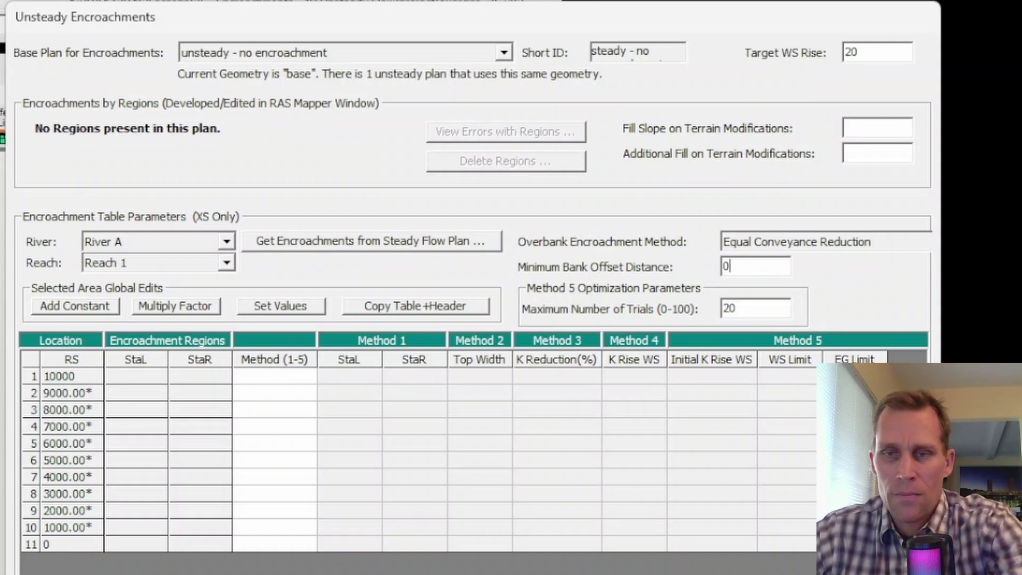
{"action": "left_click", "coordinate": [746, 244]}
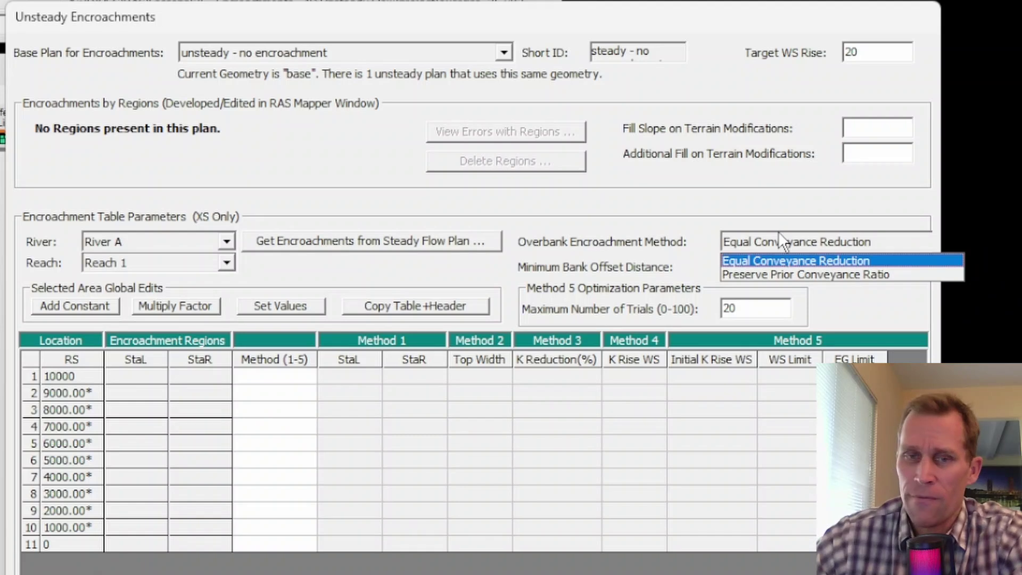
{"action": "left_click", "coordinate": [286, 429]}
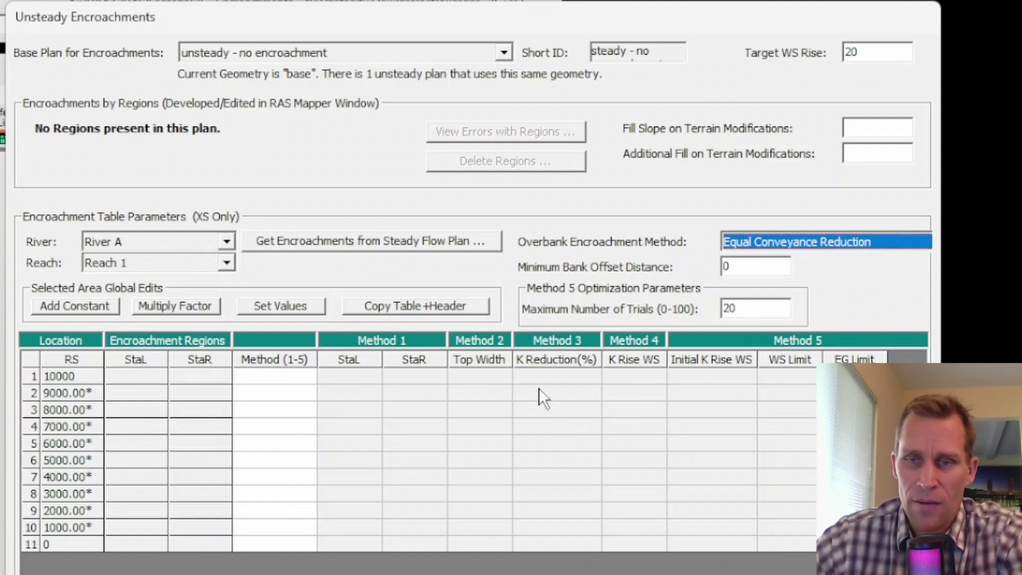
{"action": "double_click", "coordinate": [767, 308]}
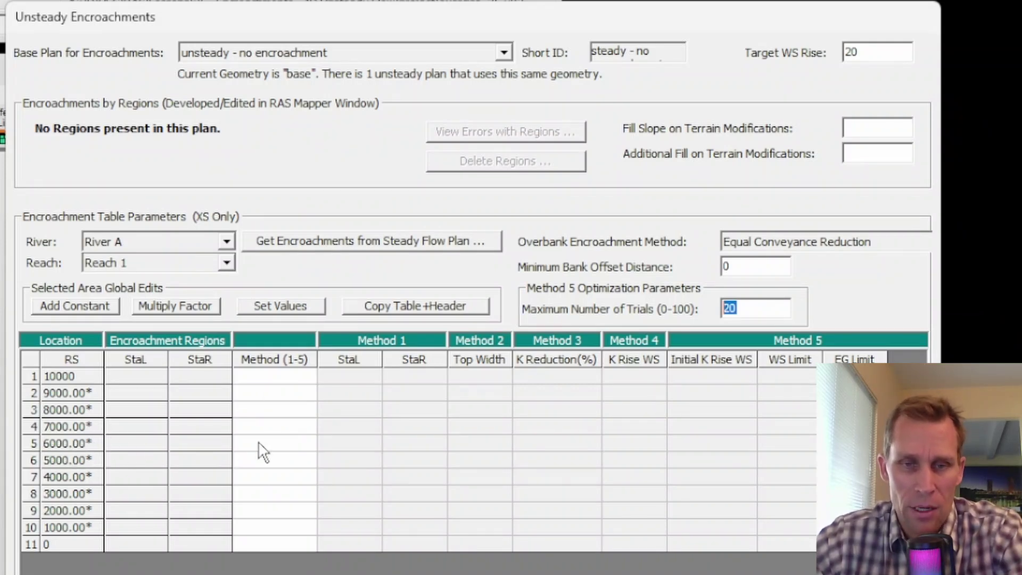
Enter Method 1 for cross sections 6000 through 3000
{"action": "left_click_drag", "start_coordinate": [257, 440], "coordinate": [266, 476]}
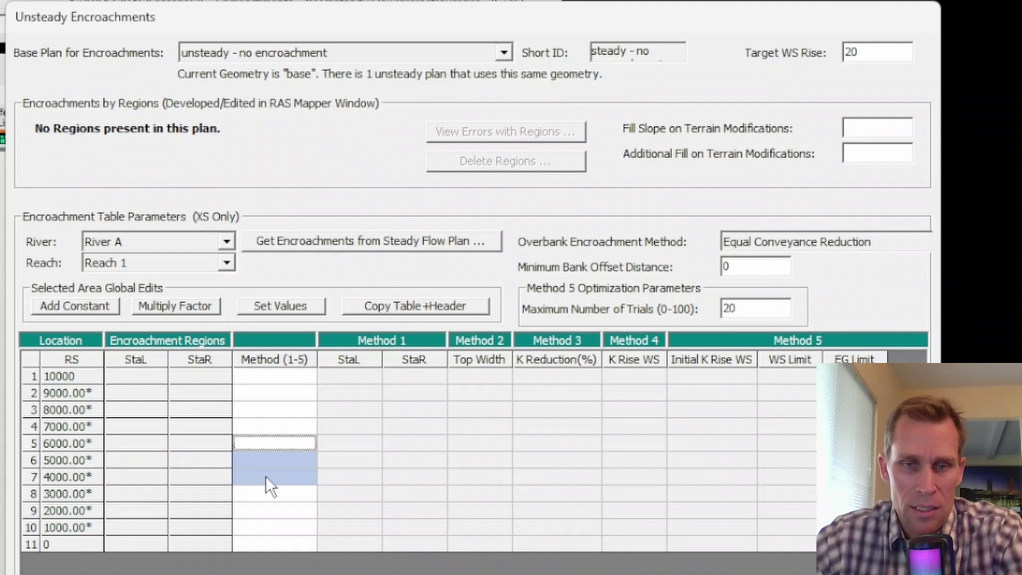
{"action": "left_click", "coordinate": [263, 447]}
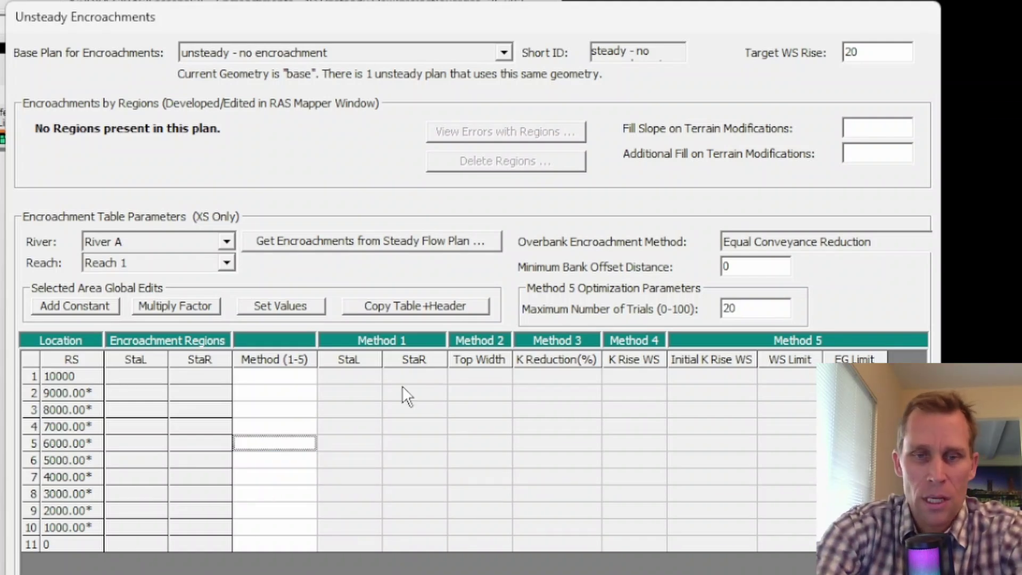
{"action": "type", "text": "1"}
{"action": "key", "text": "Down"}
{"action": "key", "text": "Down"}
{"action": "type", "text": "1"}
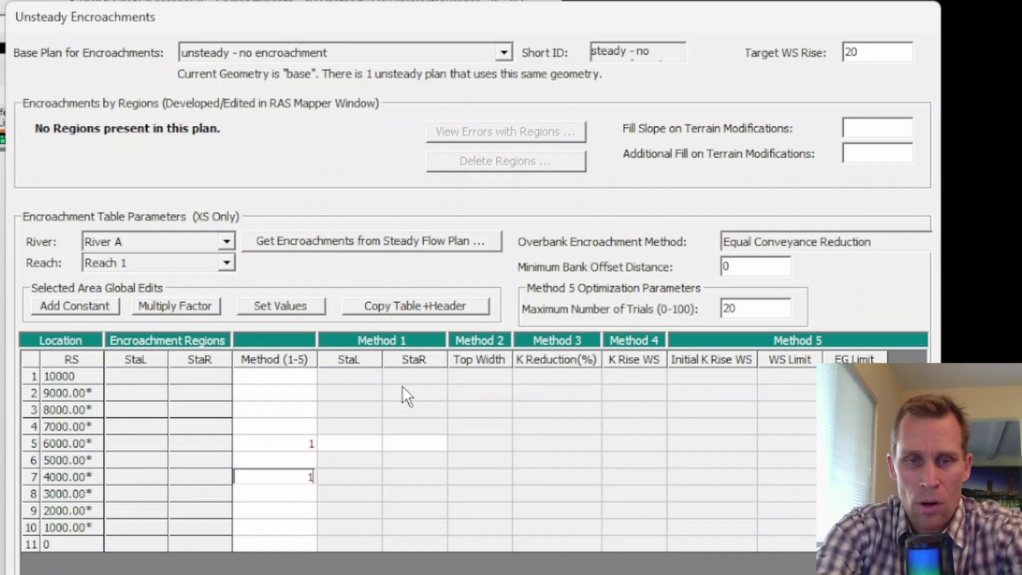
{"action": "key", "text": "Up"}
{"action": "type", "text": "1"}
{"action": "key", "text": "Down"}
{"action": "key", "text": "Down"}
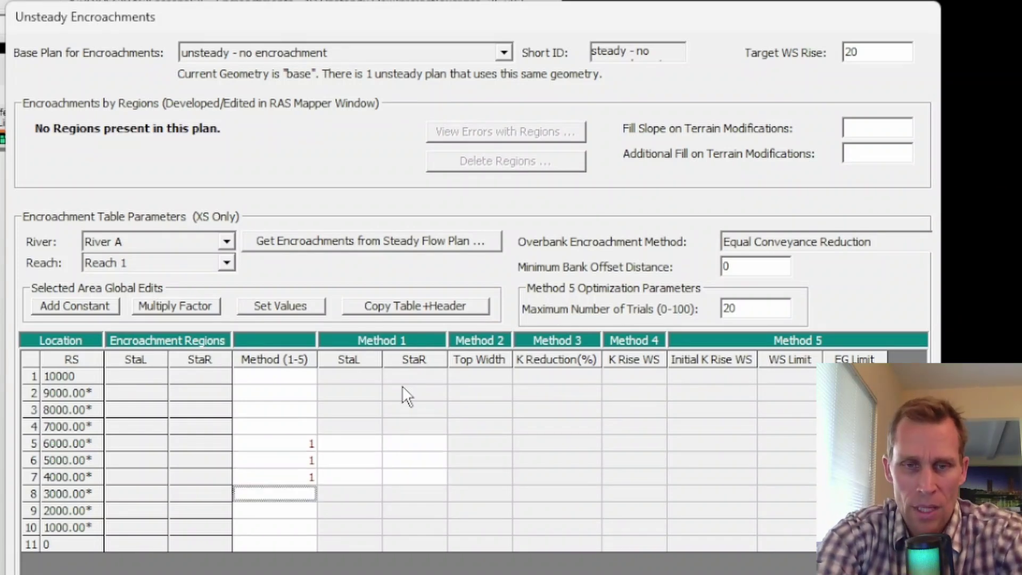
{"action": "type", "text": "1"}
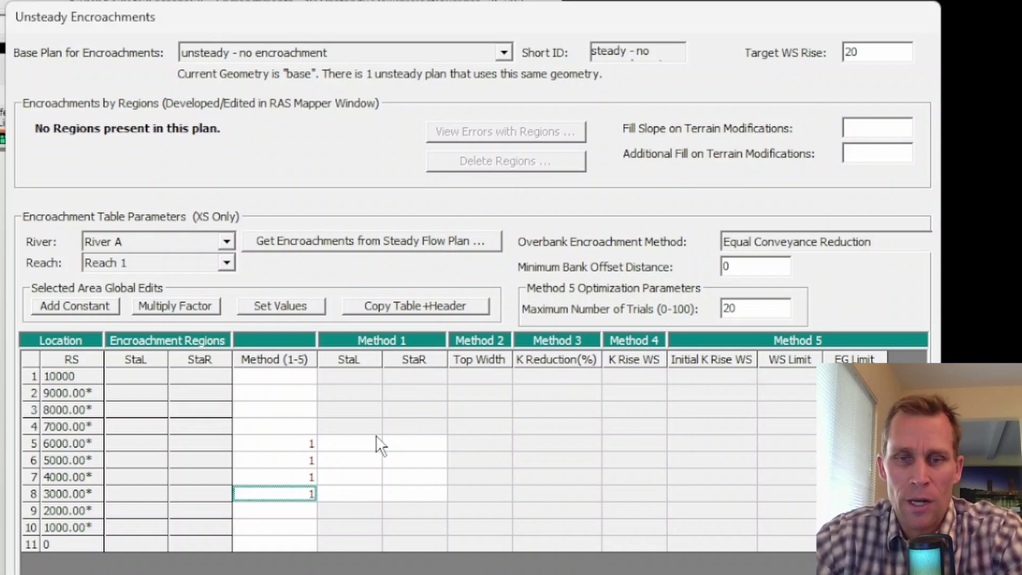
Enter StaL 250 and StaR 750 for cross section 6000
{"action": "left_click_drag", "start_coordinate": [376, 432], "coordinate": [413, 501]}
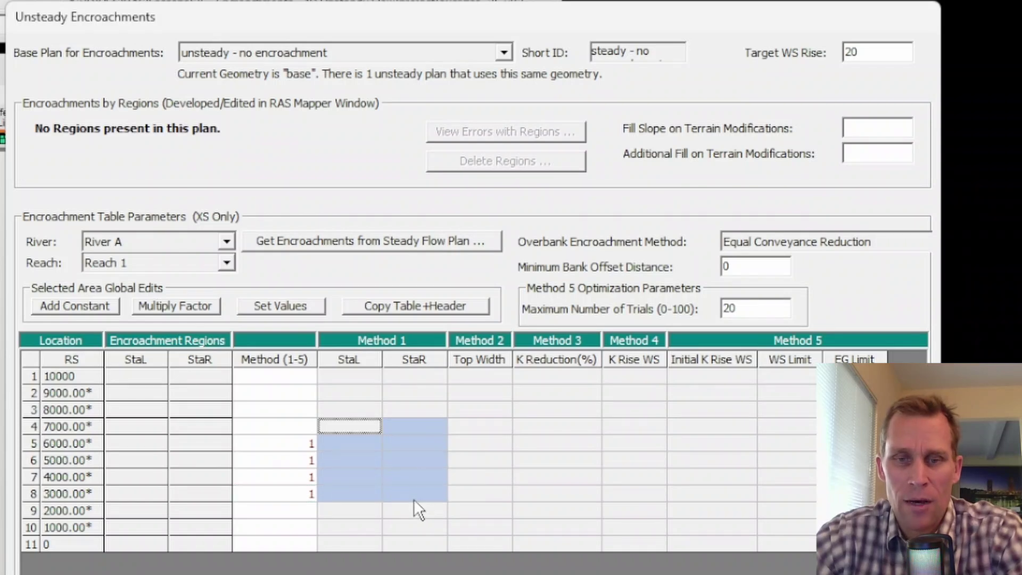
{"action": "left_click", "coordinate": [354, 426]}
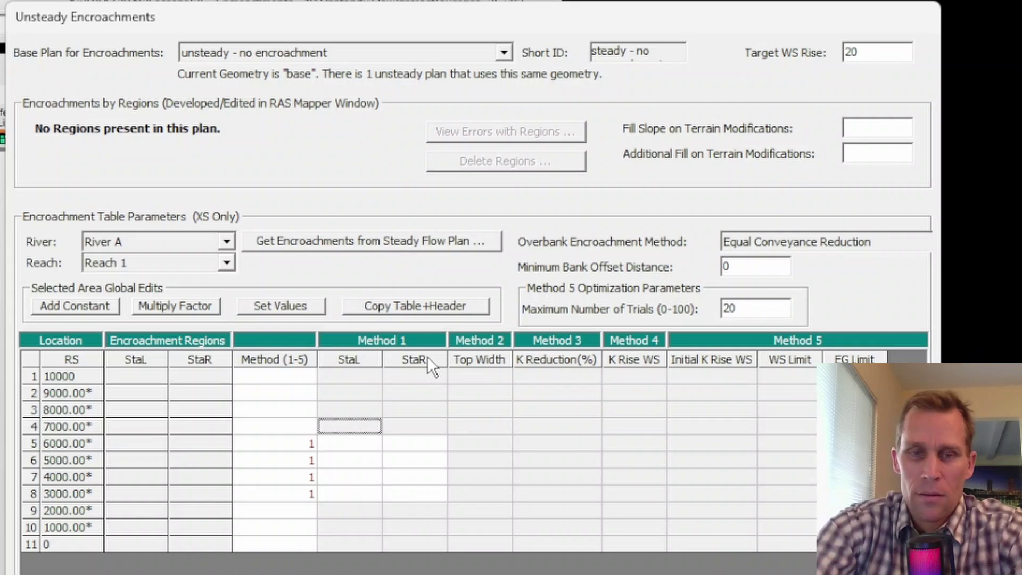
{"action": "key", "text": "Down"}
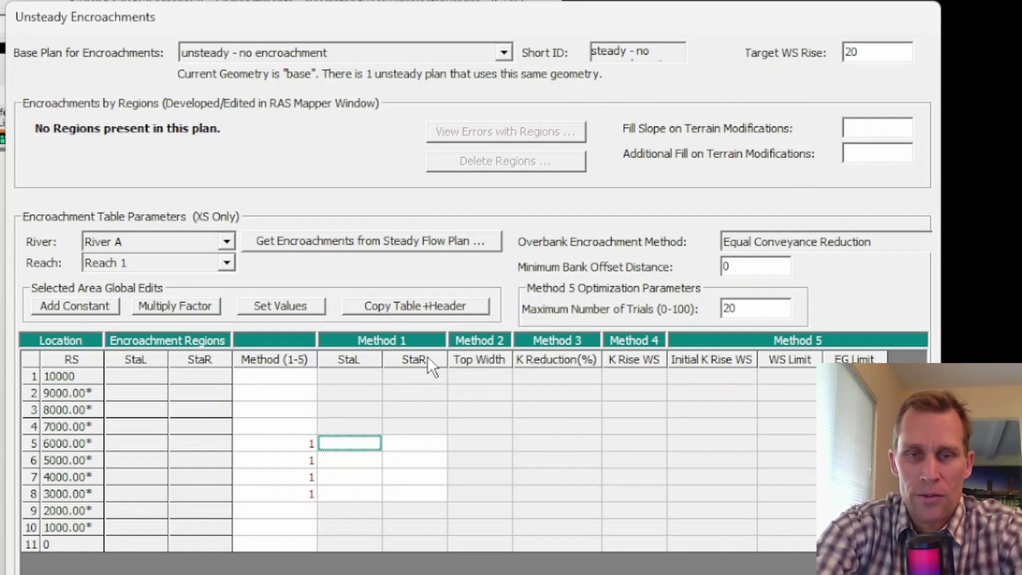
{"action": "type", "text": "250"}
{"action": "key", "text": "Tab"}
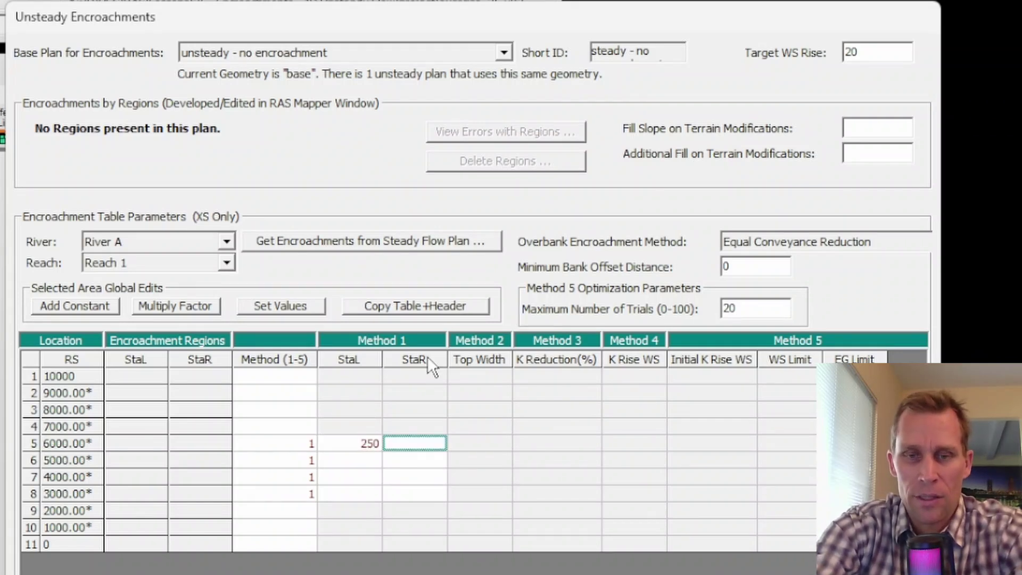
{"action": "type", "text": "750"}
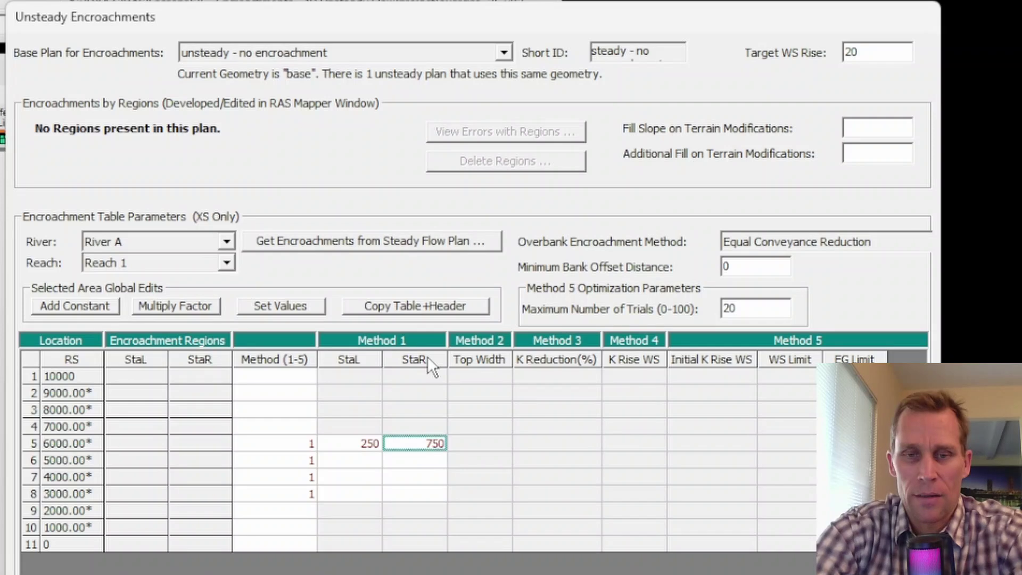
Fill StaL 250 and StaR 750 across sections 6000 through 3000 with Set Values
{"action": "left_click_drag", "start_coordinate": [356, 446], "coordinate": [353, 484]}
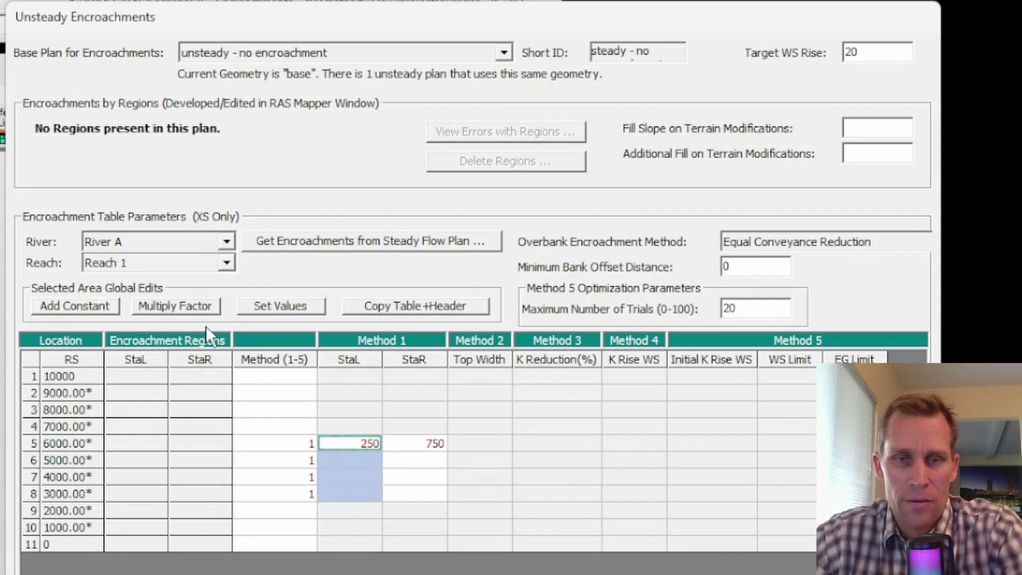
{"action": "left_click", "coordinate": [269, 301]}
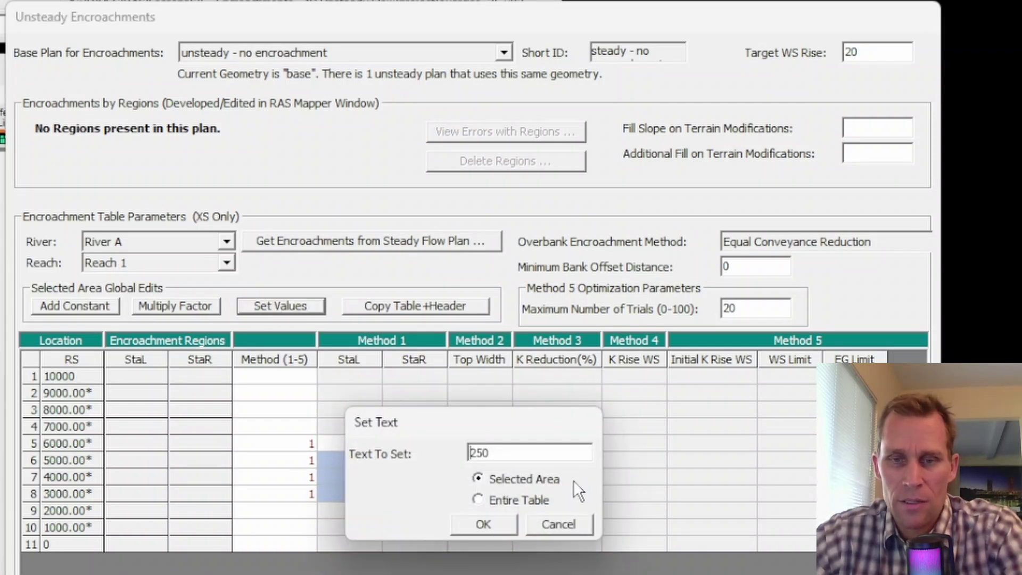
{"action": "left_click", "coordinate": [486, 524]}
{"action": "left_click_drag", "start_coordinate": [434, 441], "coordinate": [428, 494]}
{"action": "left_click", "coordinate": [271, 311]}
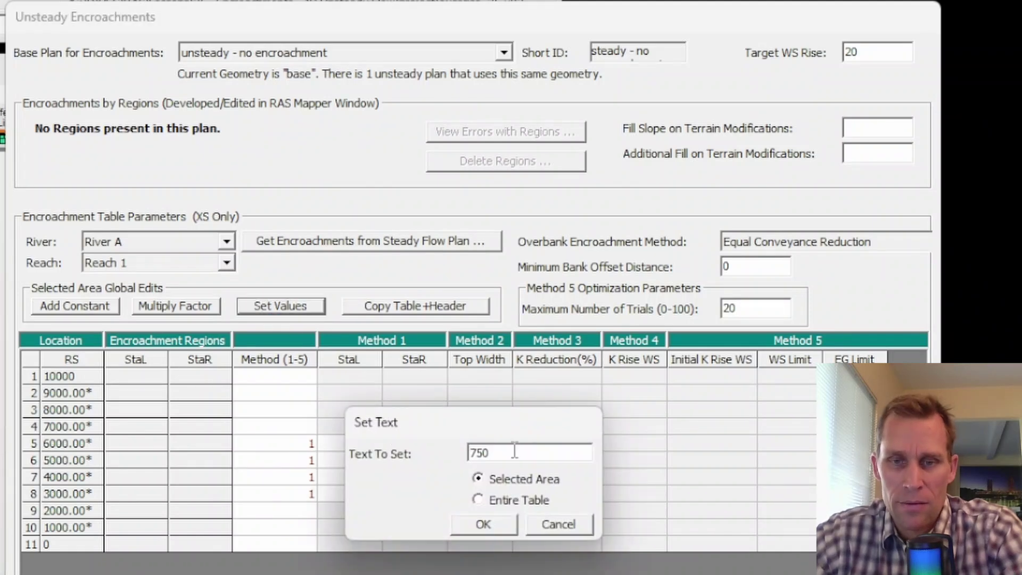
{"action": "left_click", "coordinate": [479, 478]}
{"action": "left_click", "coordinate": [482, 524]}
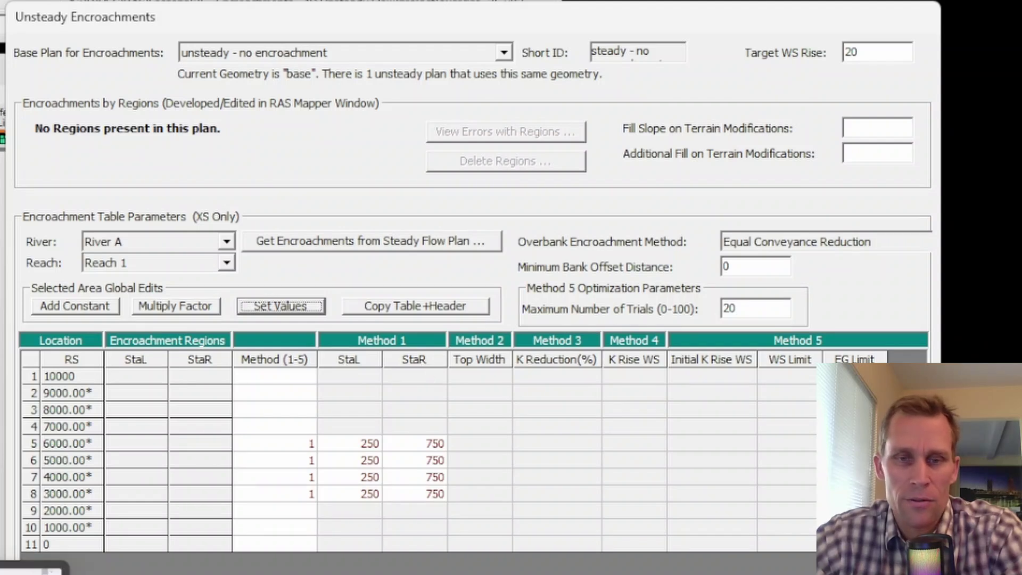
{"action": "key", "text": "alt+Tab"}
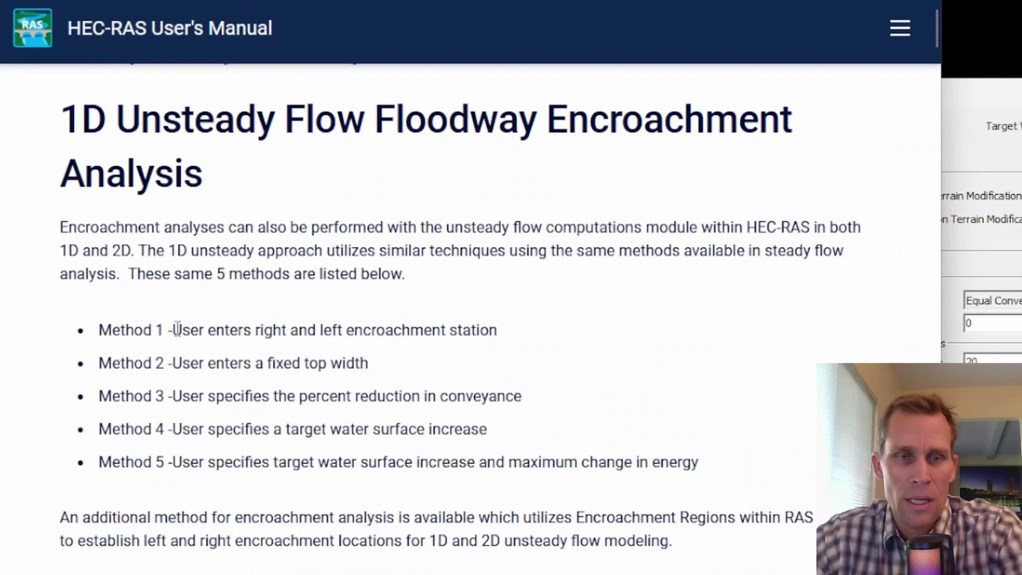
Highlight the Method 1–4 lines and the Method 3 description in the manual, then return to the encroachment editor
{"action": "left_click_drag", "start_coordinate": [169, 330], "coordinate": [501, 339]}
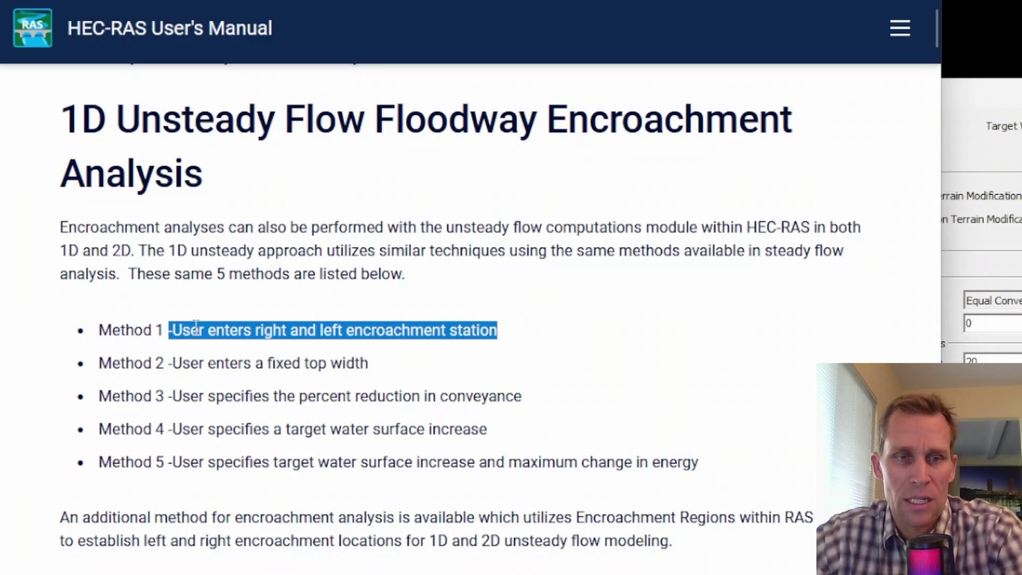
{"action": "left_click_drag", "start_coordinate": [99, 331], "coordinate": [198, 329]}
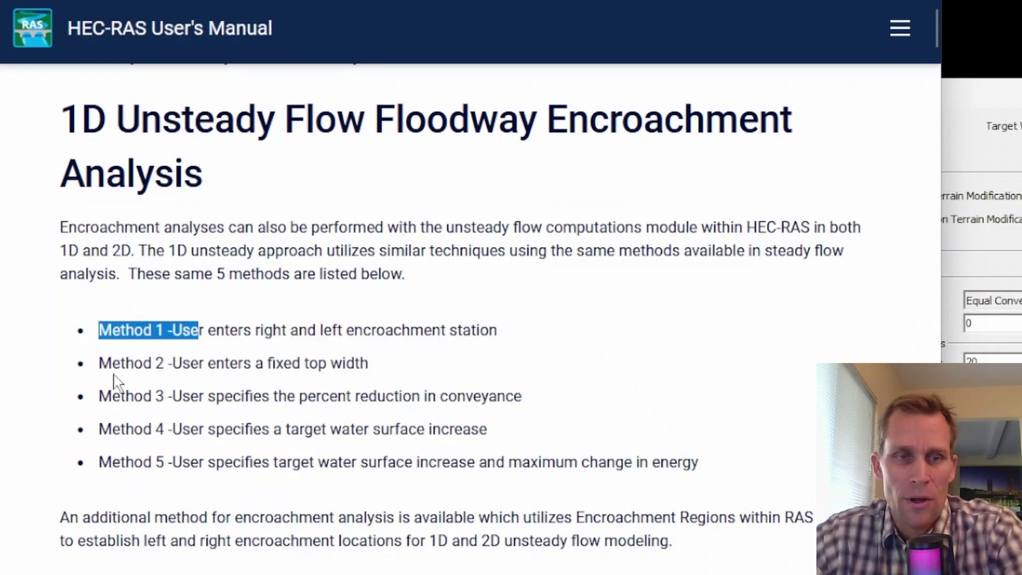
{"action": "left_click_drag", "start_coordinate": [99, 365], "coordinate": [182, 364]}
{"action": "left_click_drag", "start_coordinate": [99, 397], "coordinate": [162, 396]}
{"action": "left_click_drag", "start_coordinate": [111, 430], "coordinate": [199, 429]}
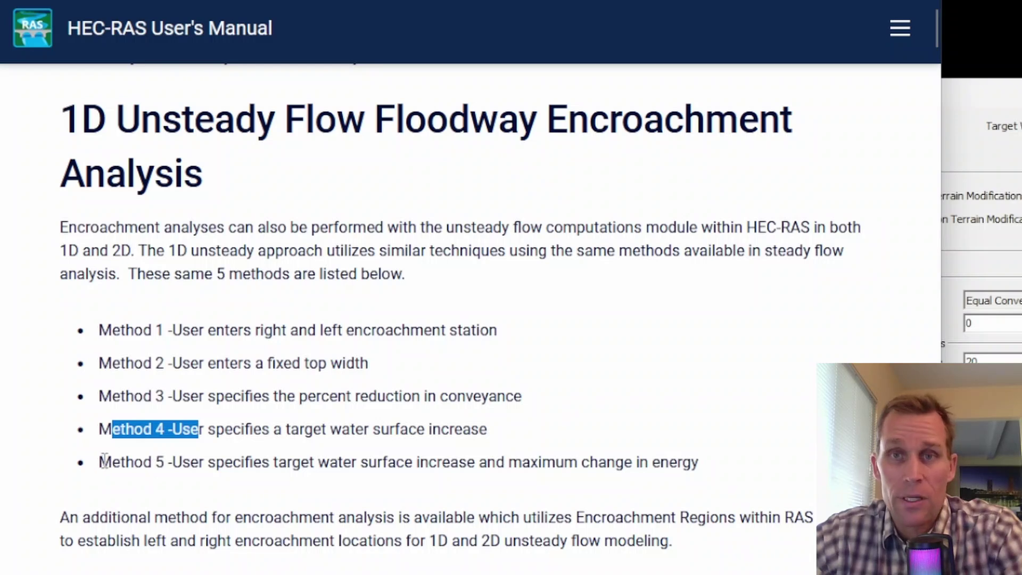
{"action": "left_click_drag", "start_coordinate": [100, 397], "coordinate": [505, 398]}
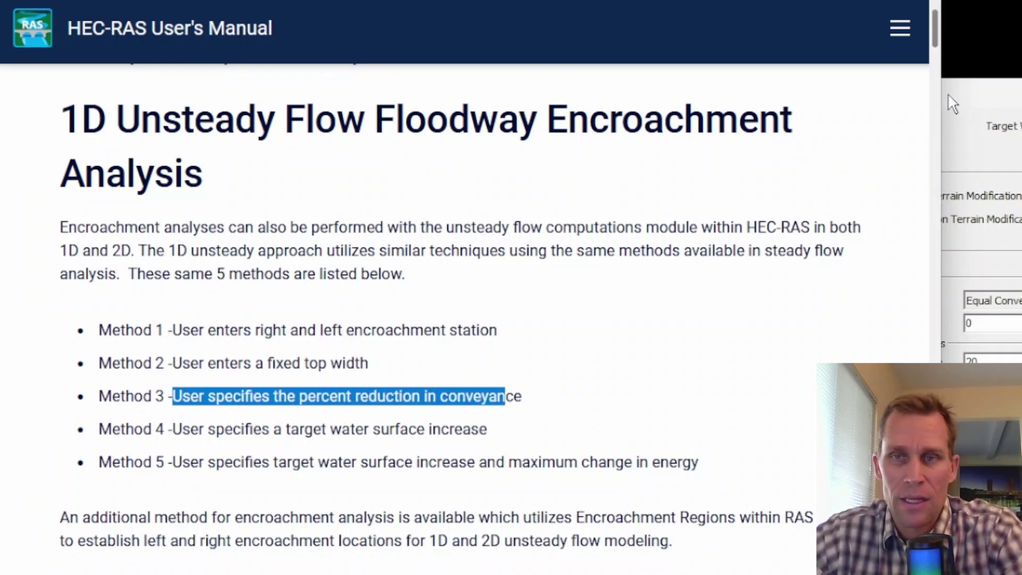
{"action": "left_click", "coordinate": [948, 93]}
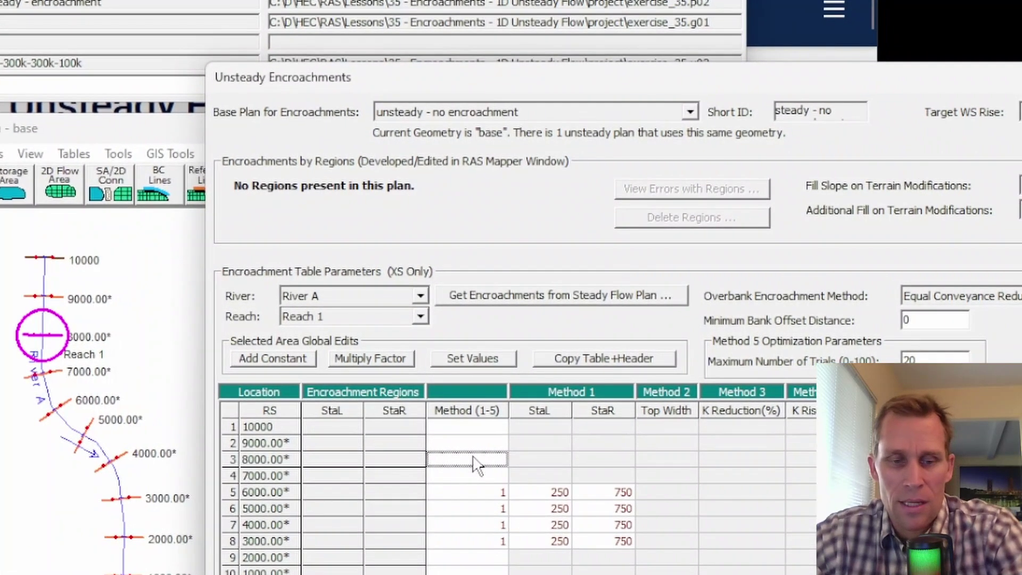
Discard a trial Method 3 at station 8000 and accept the Method 1 entries for stations 6000–3000
{"action": "left_click", "coordinate": [520, 458]}
{"action": "type", "text": "3"}
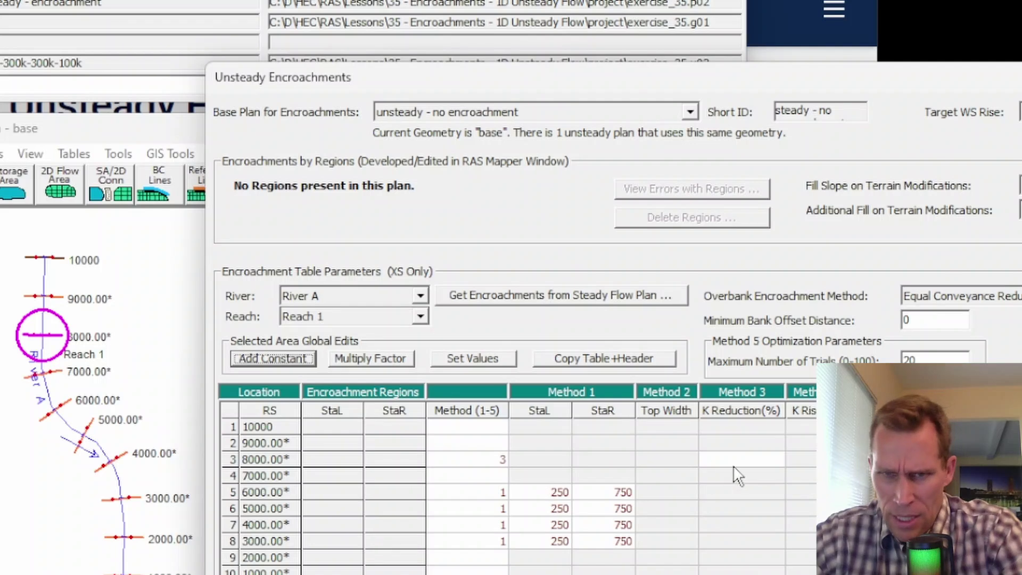
{"action": "left_click", "coordinate": [733, 460]}
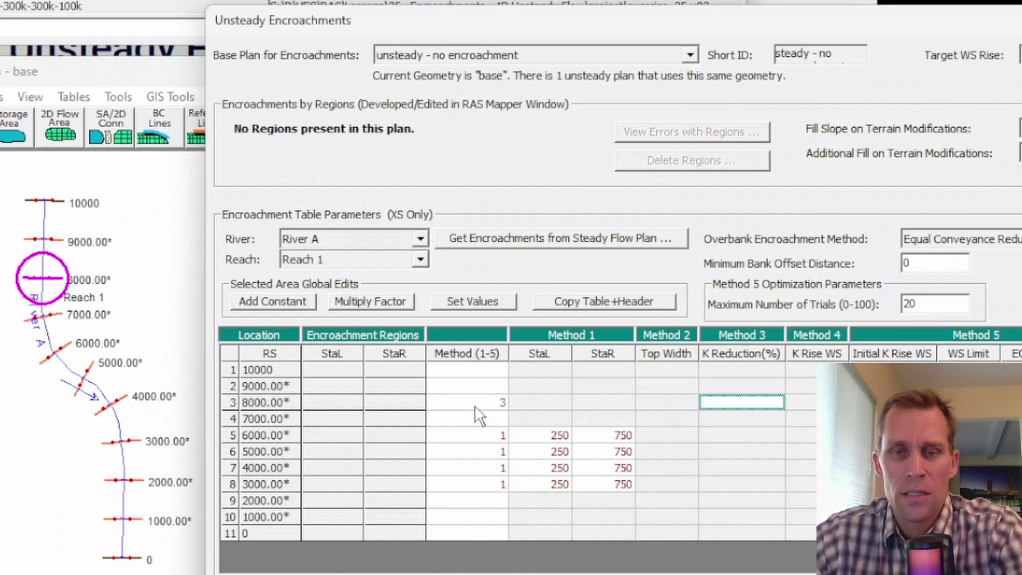
{"action": "left_click", "coordinate": [475, 463]}
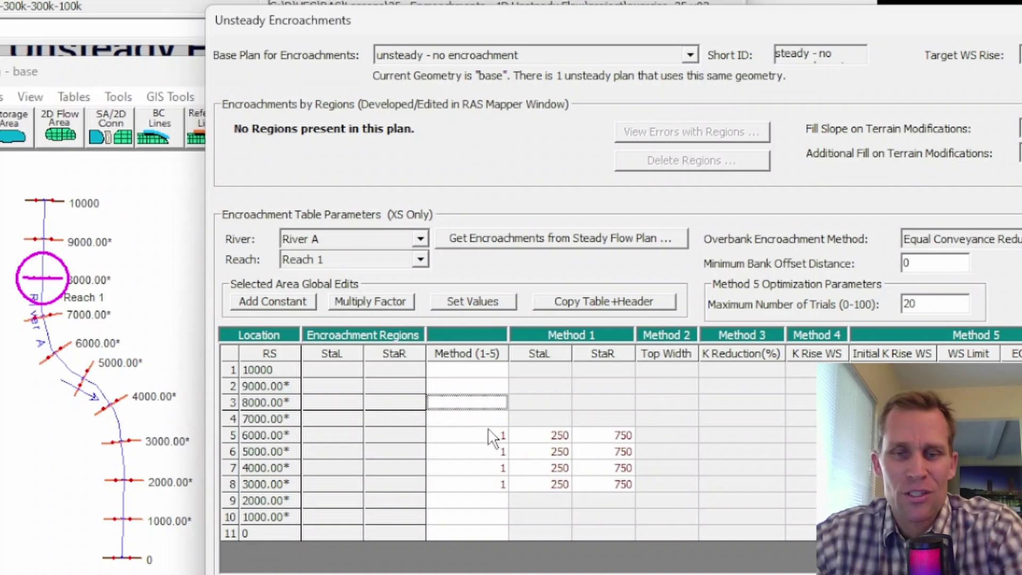
{"action": "left_click_drag", "start_coordinate": [495, 437], "coordinate": [592, 486]}
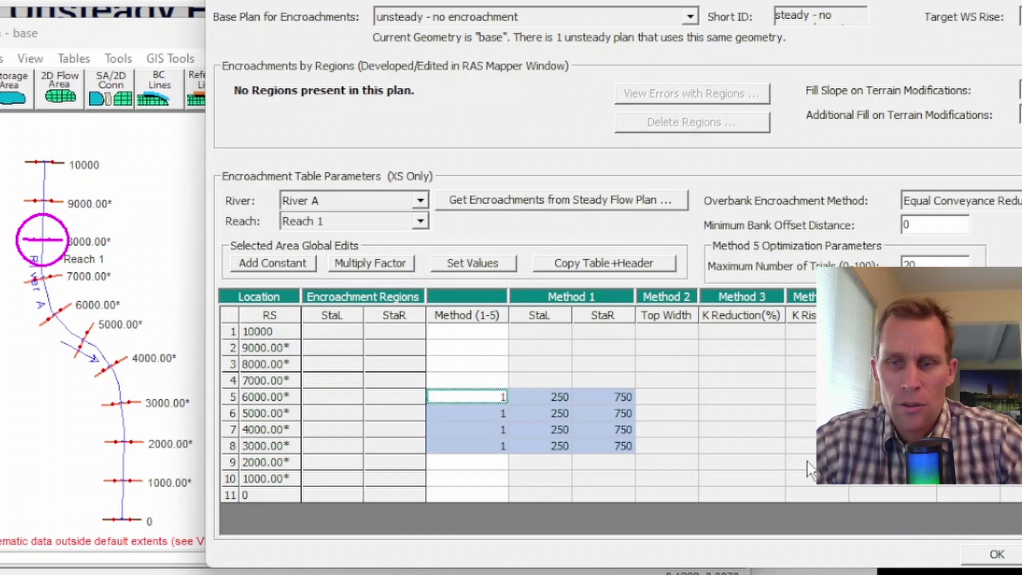
{"action": "left_click", "coordinate": [1007, 555]}
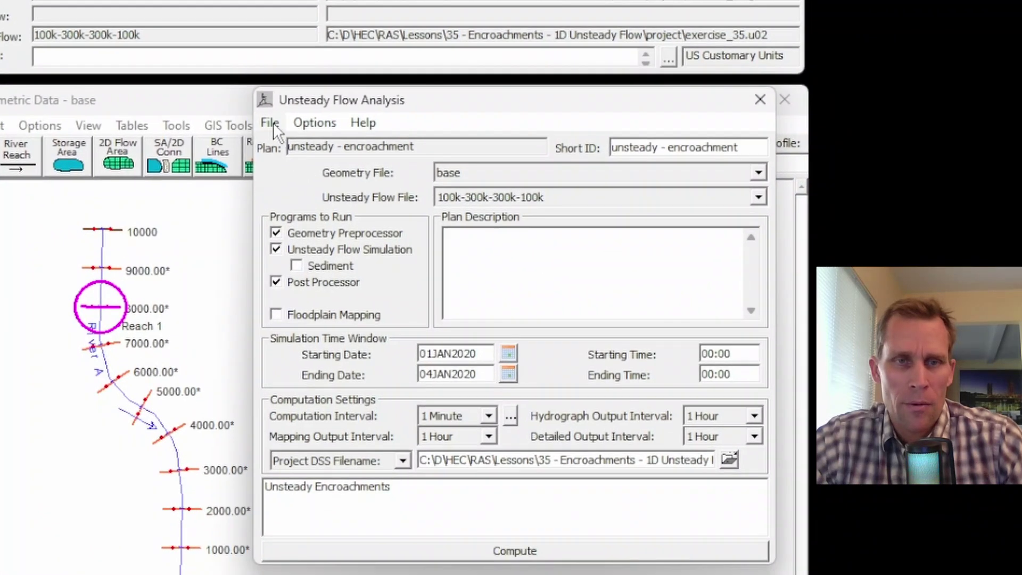
Save the encroachment plan, try computing it, and dismiss the missing base plan results warning
{"action": "left_click", "coordinate": [326, 250]}
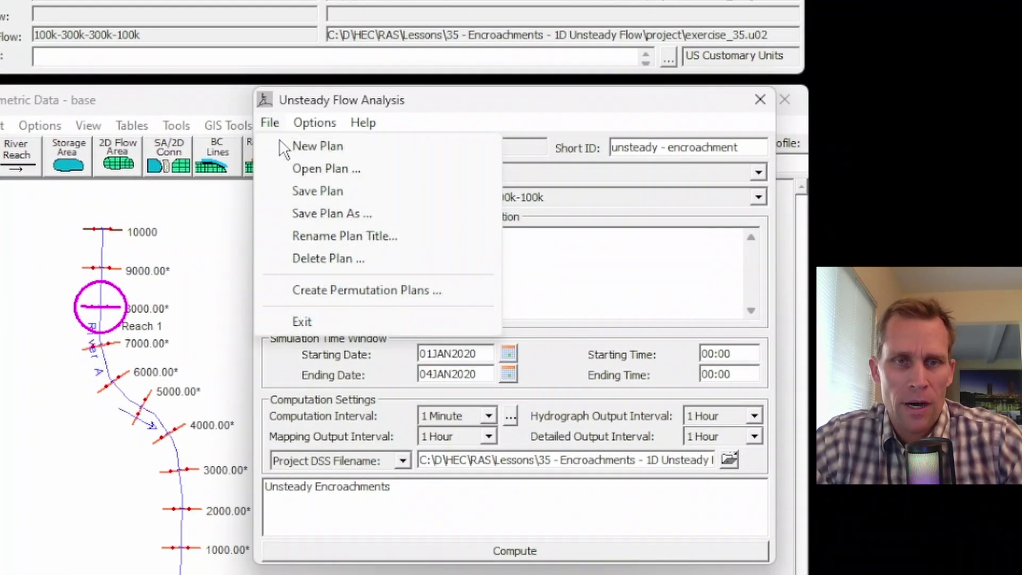
{"action": "left_click", "coordinate": [298, 192]}
{"action": "left_click", "coordinate": [507, 554]}
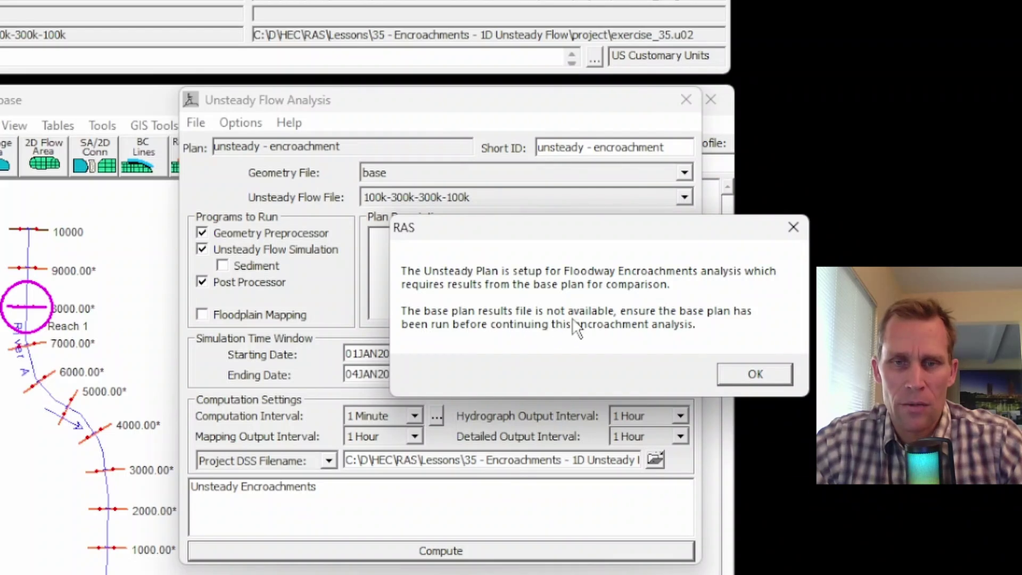
{"action": "left_click", "coordinate": [745, 375]}
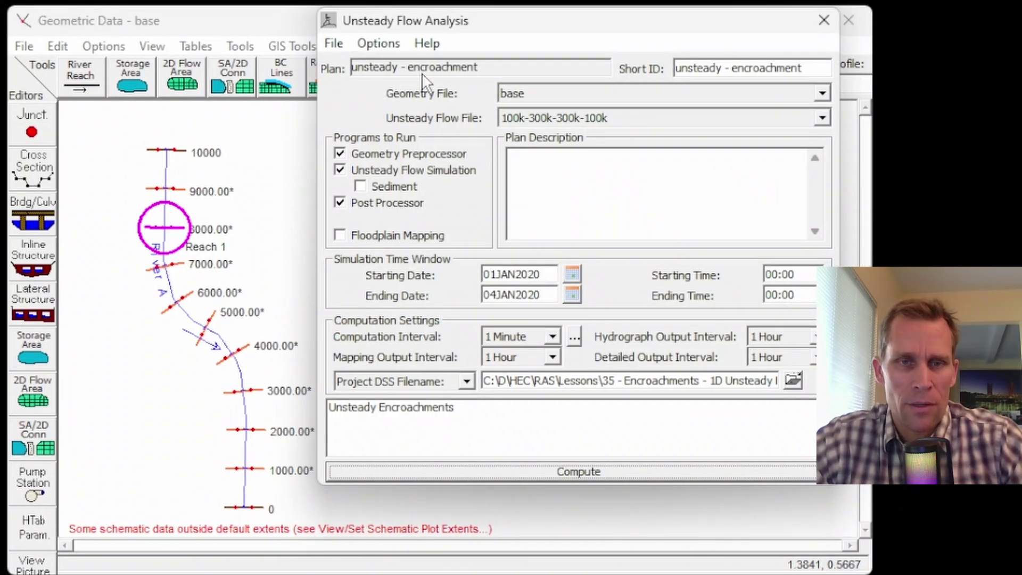
Open the 'unsteady - no encroachment' plan and save it
{"action": "left_click", "coordinate": [334, 43]}
{"action": "left_click", "coordinate": [352, 110]}
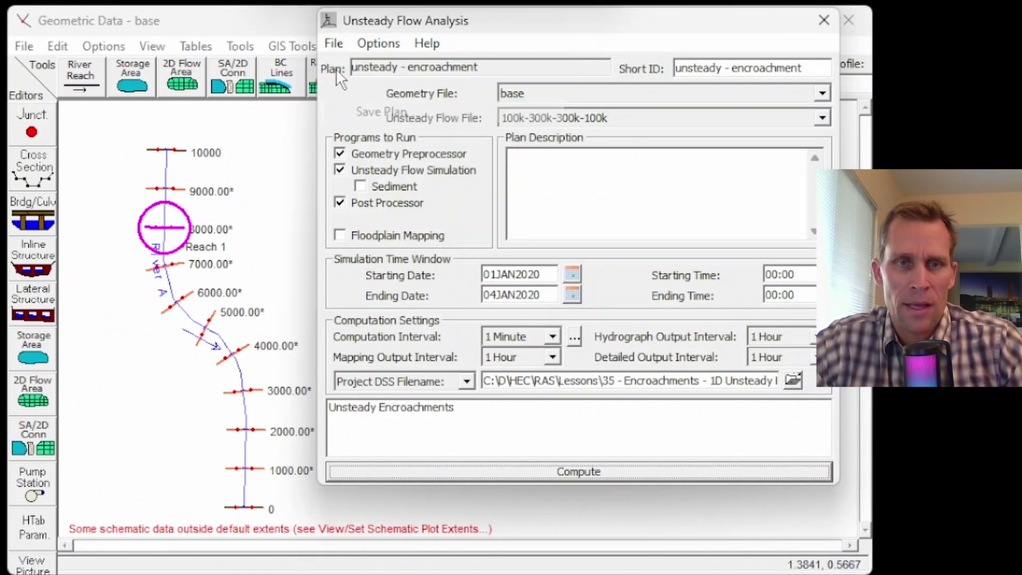
{"action": "left_click", "coordinate": [333, 43]}
{"action": "left_click", "coordinate": [364, 90]}
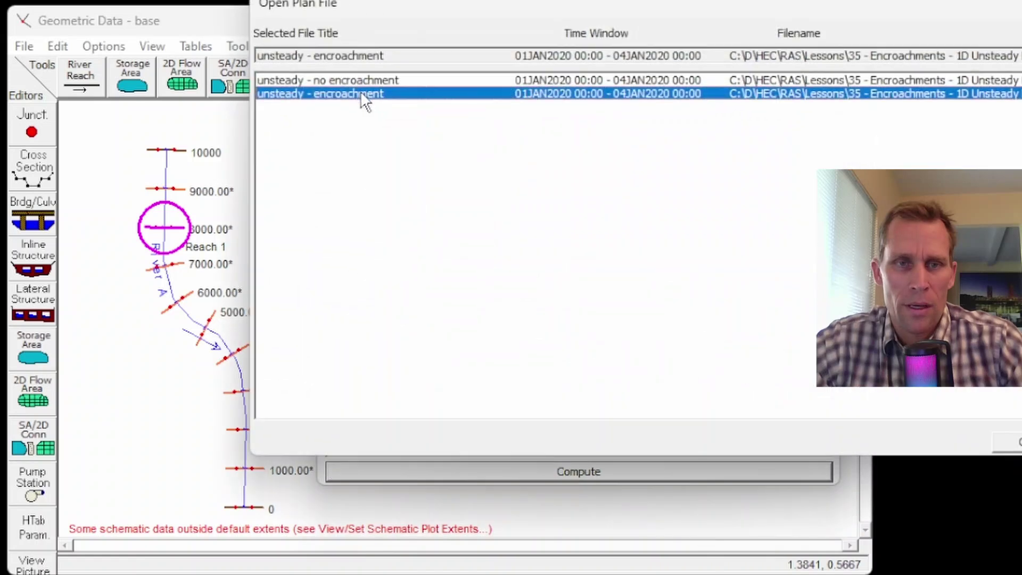
{"action": "left_click", "coordinate": [346, 80]}
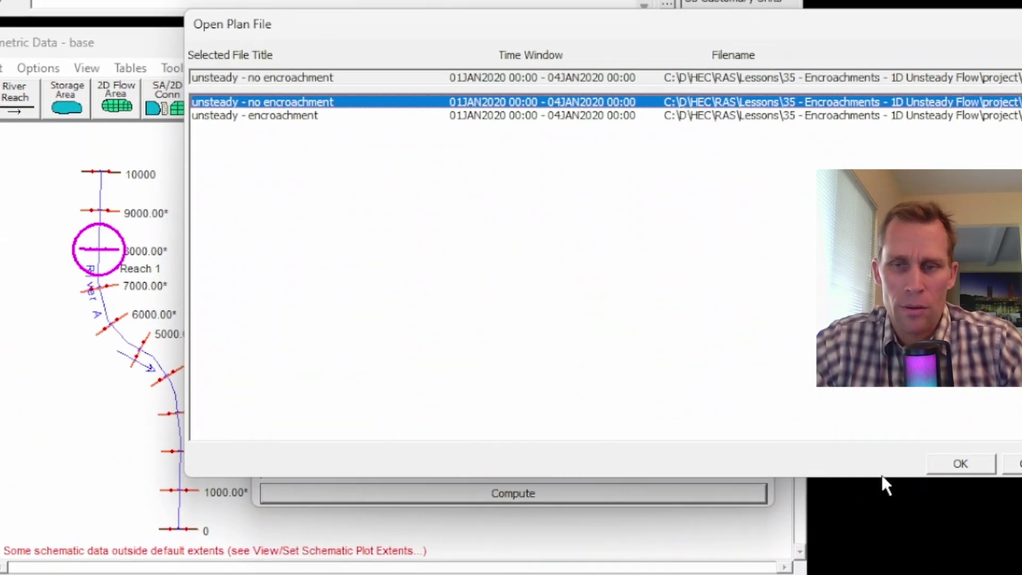
{"action": "left_click", "coordinate": [960, 463]}
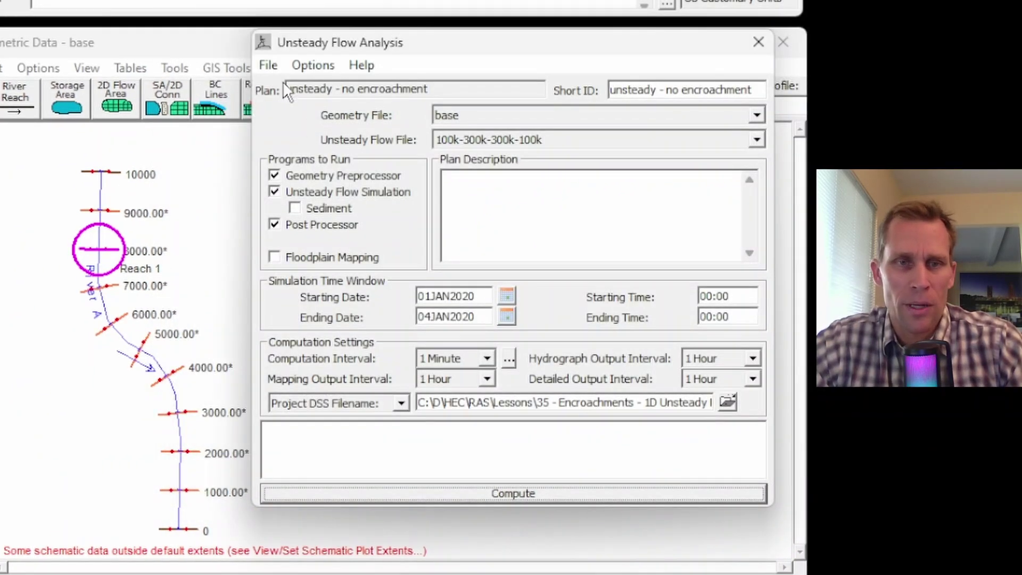
{"action": "left_click", "coordinate": [270, 66]}
{"action": "left_click", "coordinate": [305, 131]}
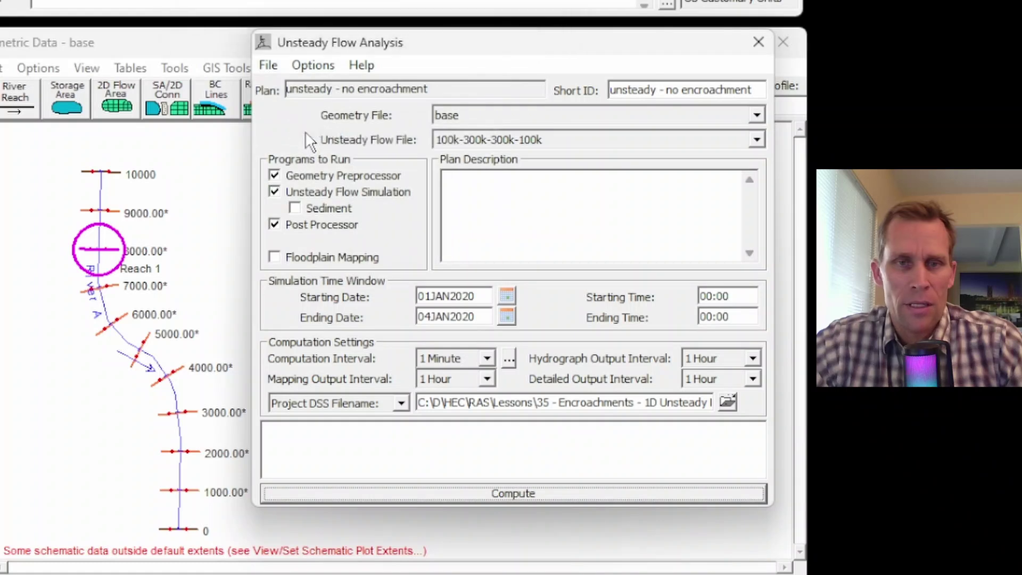
Run the 'unsteady - no encroachment' simulation to completion
{"action": "left_click", "coordinate": [319, 65]}
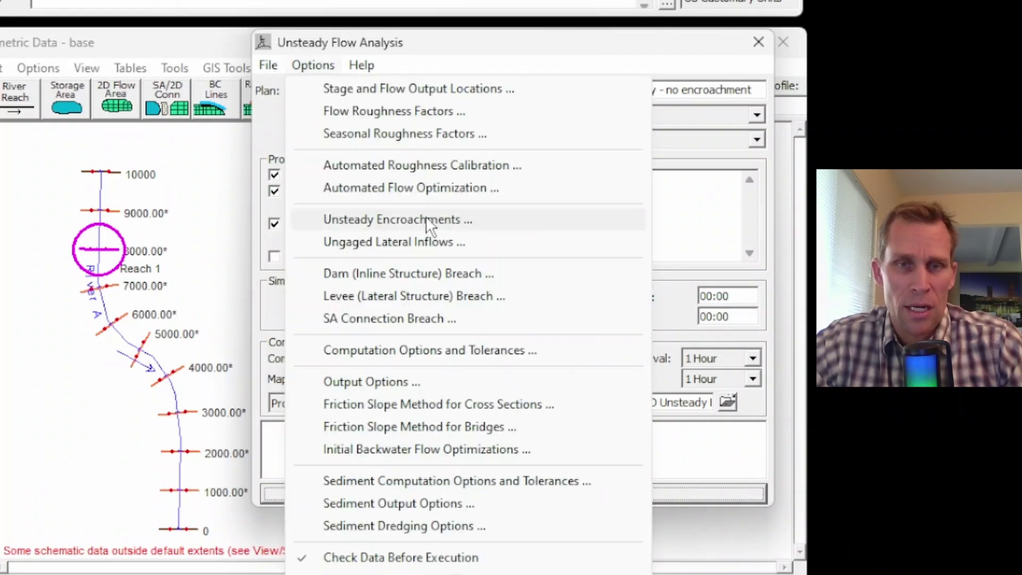
{"action": "left_click", "coordinate": [446, 49]}
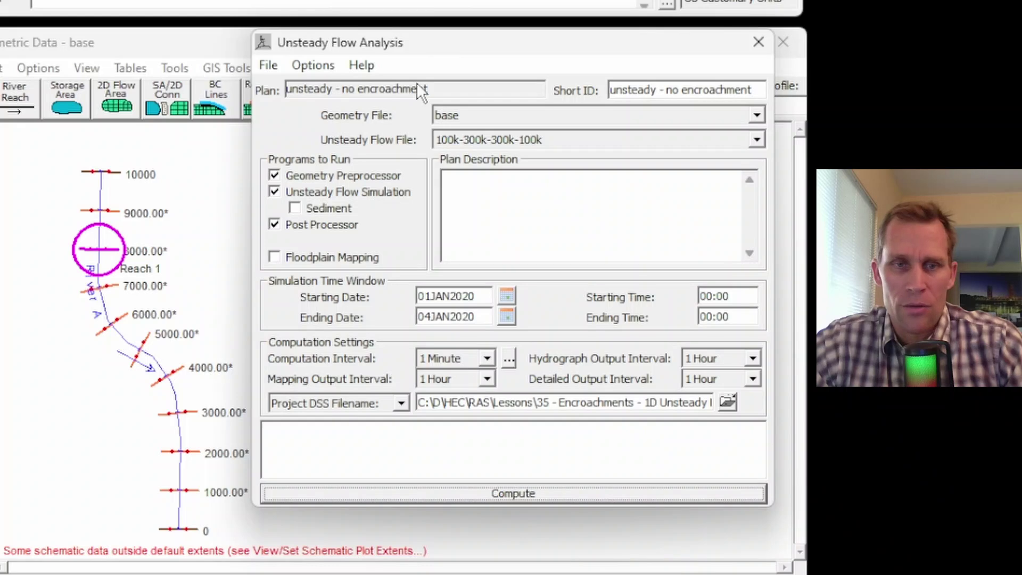
{"action": "left_click", "coordinate": [495, 495]}
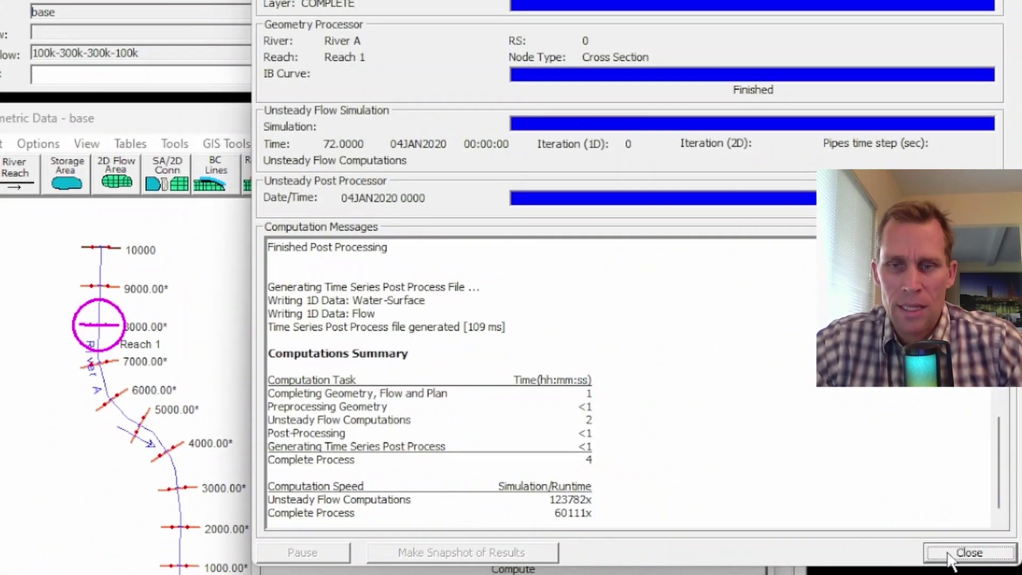
{"action": "left_click", "coordinate": [948, 553]}
Open the 'unsteady - encroachment' plan
{"action": "left_click", "coordinate": [271, 140]}
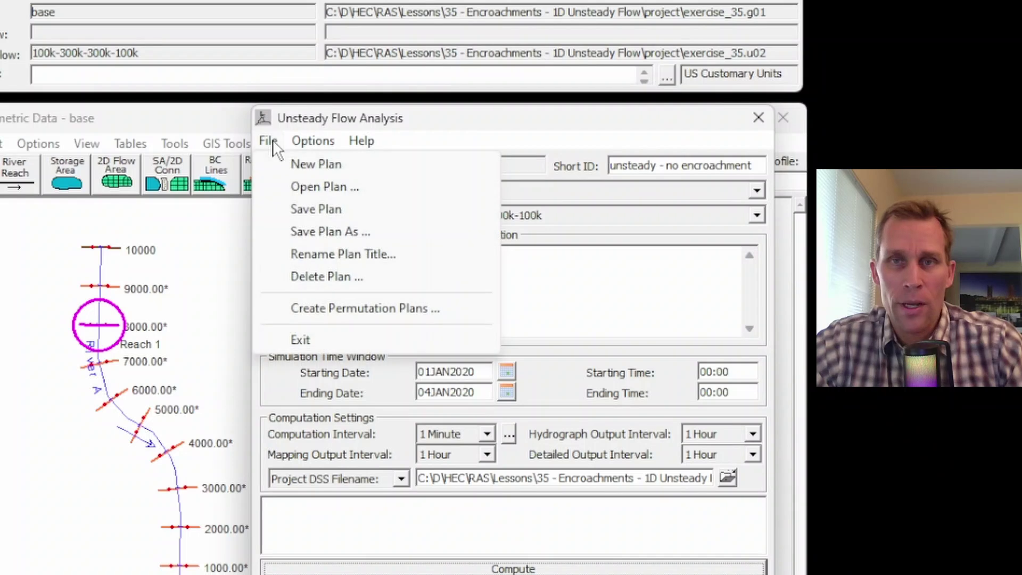
{"action": "left_click", "coordinate": [317, 197]}
{"action": "left_click", "coordinate": [302, 193]}
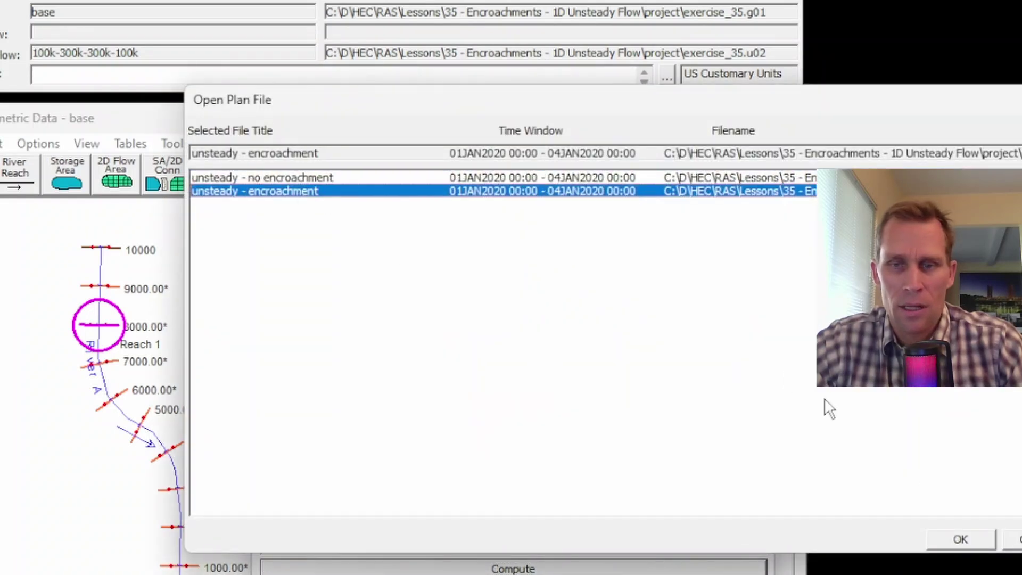
{"action": "left_click", "coordinate": [961, 539]}
Confirm 'unsteady - no encroachment' as the base plan in the Unsteady Encroachments settings
{"action": "left_click", "coordinate": [298, 141]}
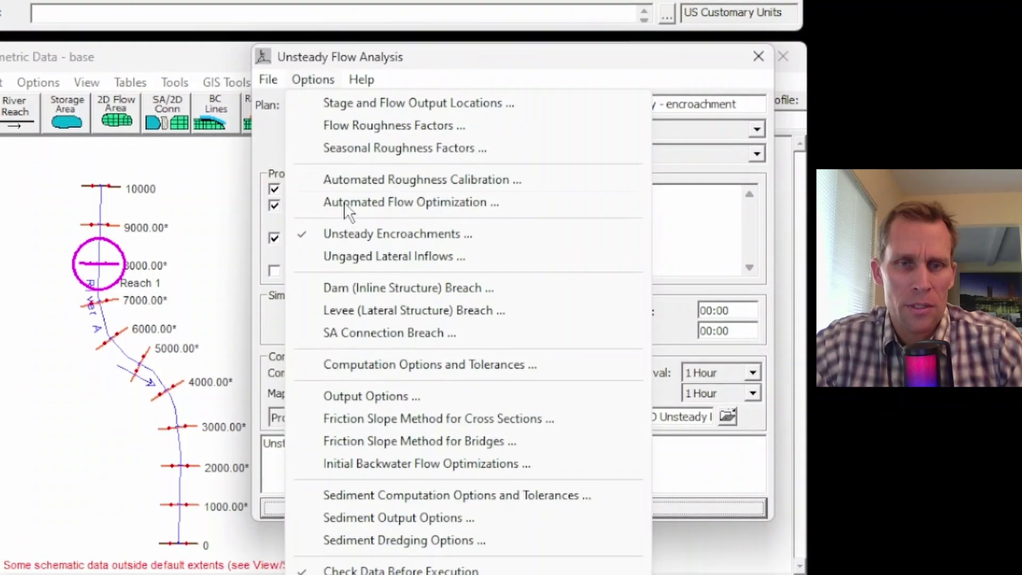
{"action": "left_click", "coordinate": [369, 295]}
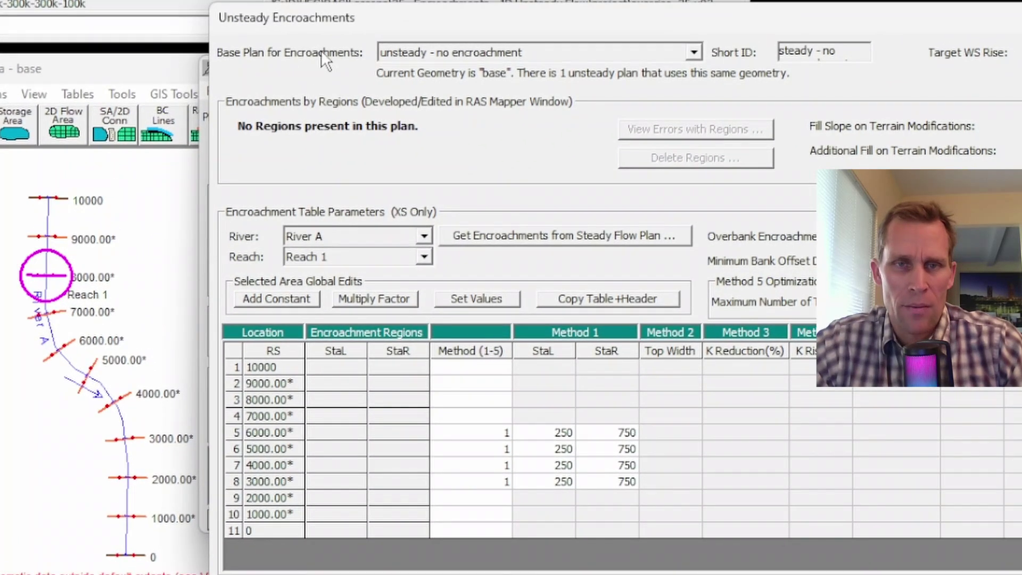
{"action": "left_click", "coordinate": [542, 11]}
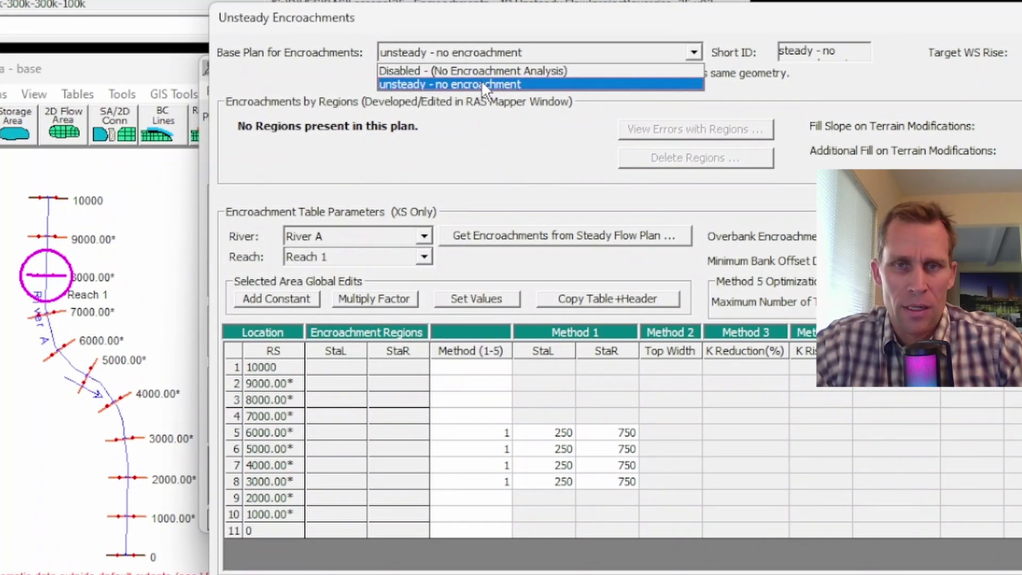
{"action": "left_click", "coordinate": [481, 81]}
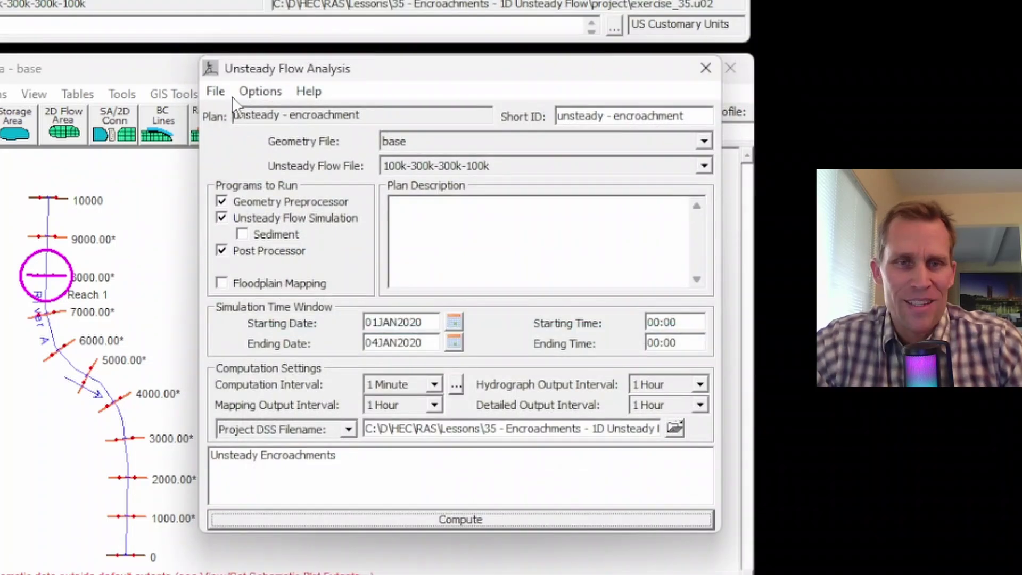
Save the 'unsteady - encroachment' plan and run its simulation to completion
{"action": "left_click", "coordinate": [215, 91]}
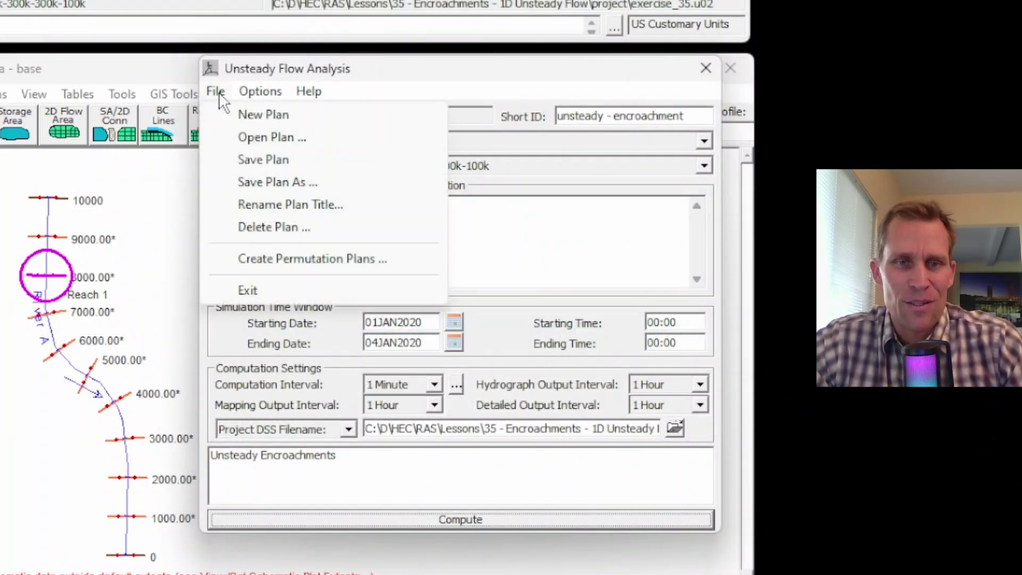
{"action": "left_click", "coordinate": [239, 158]}
{"action": "left_click", "coordinate": [468, 519]}
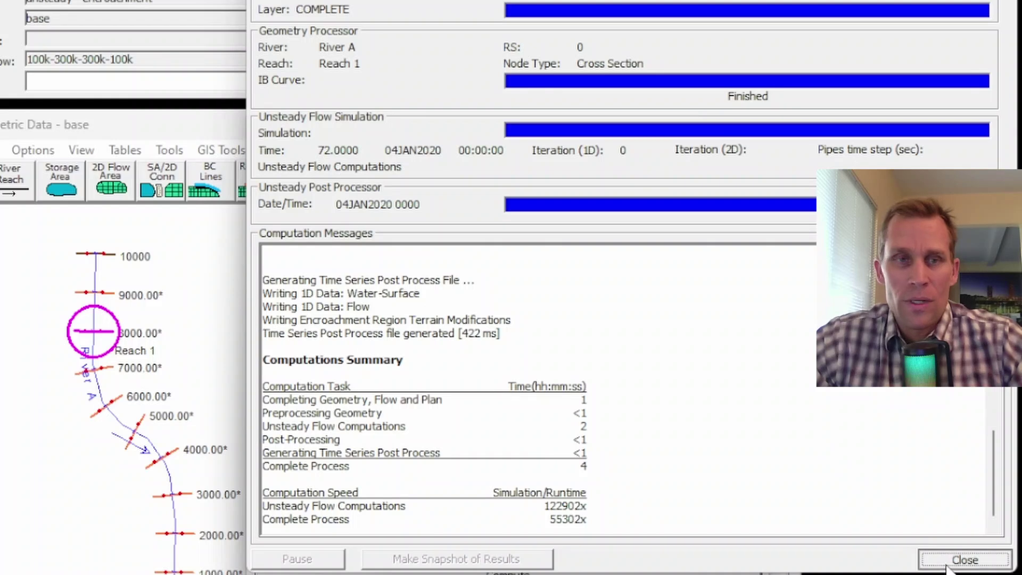
{"action": "left_click", "coordinate": [965, 559]}
{"action": "left_click", "coordinate": [128, 41]}
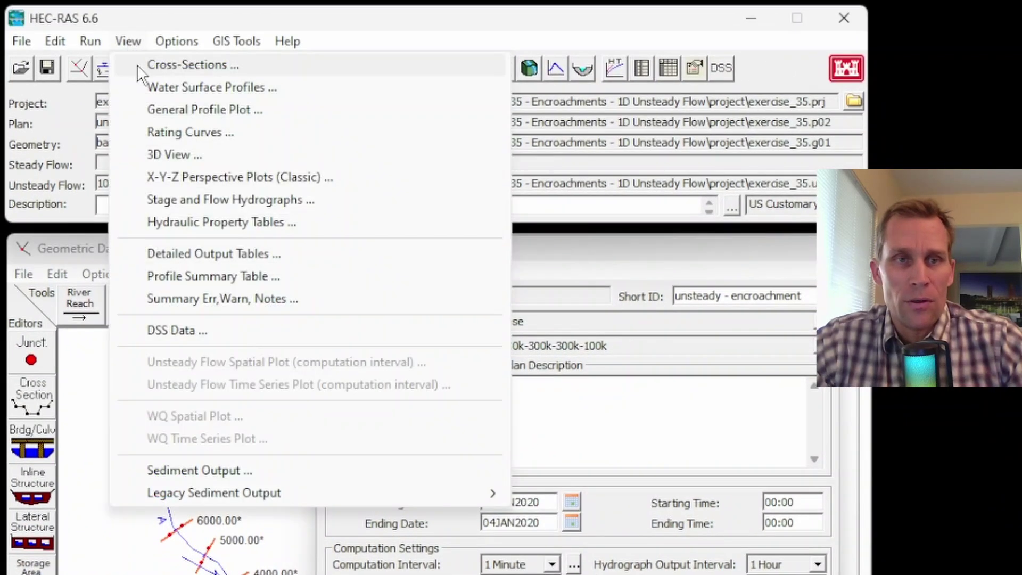
Plot the 'unsteady - no encroachment' cross sections and step down through the stations to 0
{"action": "left_click", "coordinate": [193, 64]}
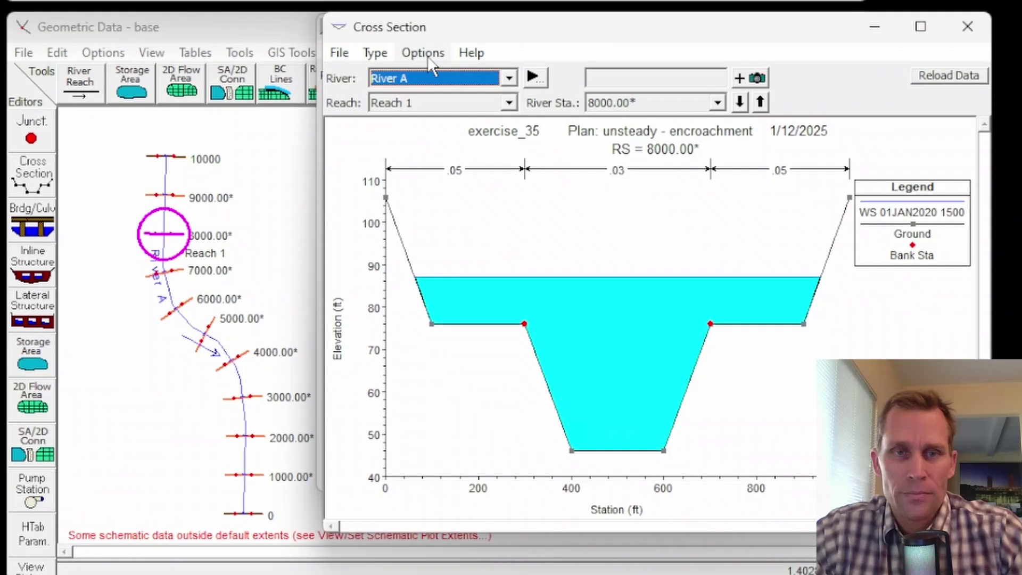
{"action": "left_click", "coordinate": [423, 192]}
{"action": "left_click", "coordinate": [451, 221]}
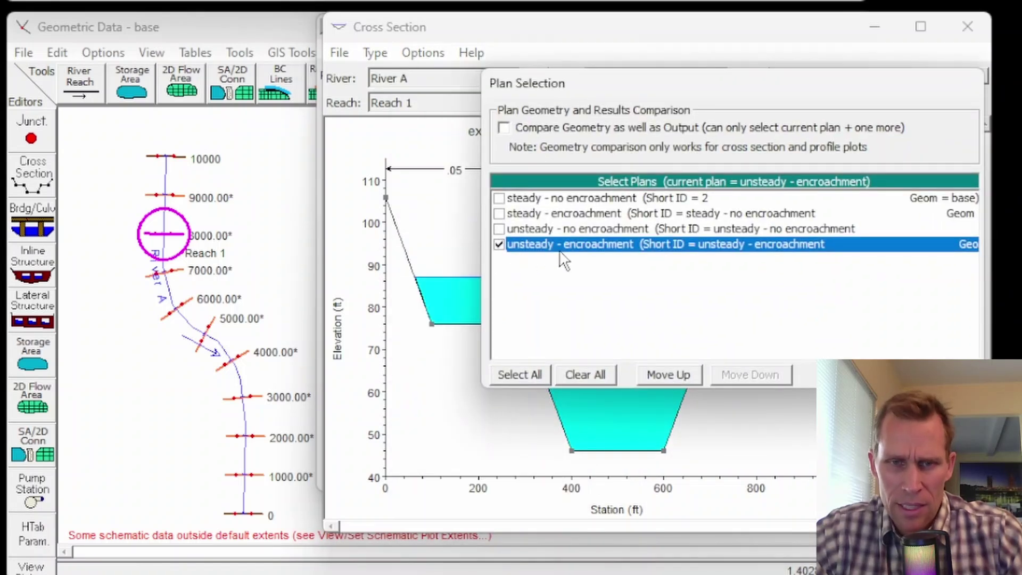
{"action": "left_click", "coordinate": [499, 229]}
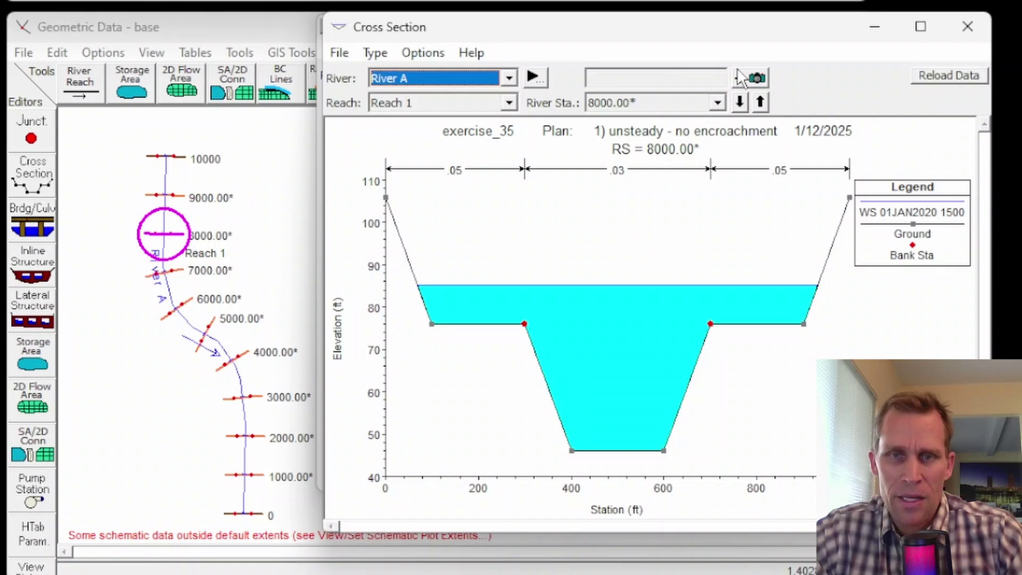
{"action": "left_click", "coordinate": [761, 102]}
{"action": "left_click", "coordinate": [762, 103]}
{"action": "left_click", "coordinate": [767, 104]}
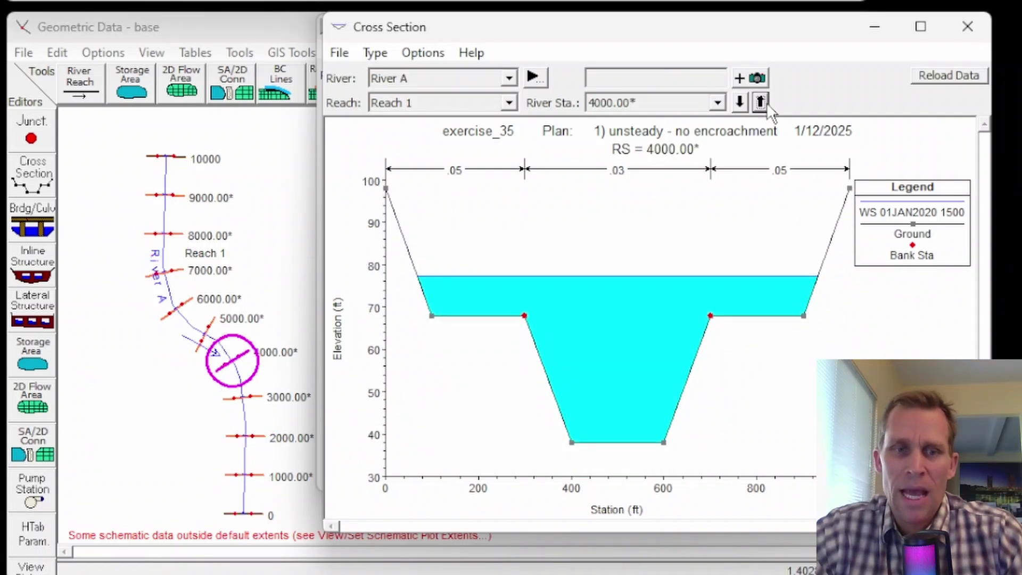
{"action": "left_click", "coordinate": [767, 103]}
{"action": "left_click", "coordinate": [766, 104]}
{"action": "left_click", "coordinate": [767, 104]}
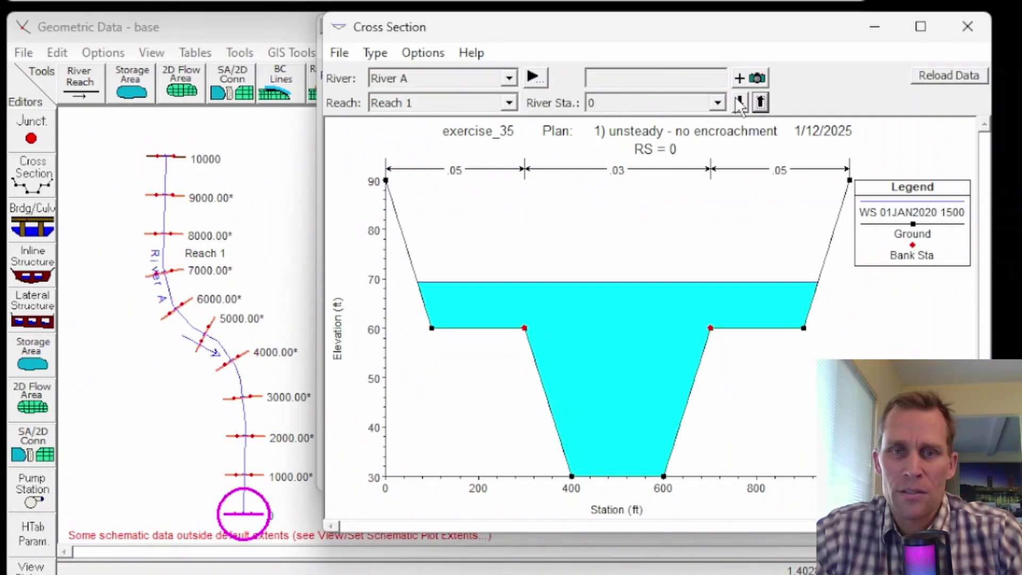
Switch the cross-section plot to show only the 'unsteady - encroachment' plan
{"action": "left_click", "coordinate": [423, 53]}
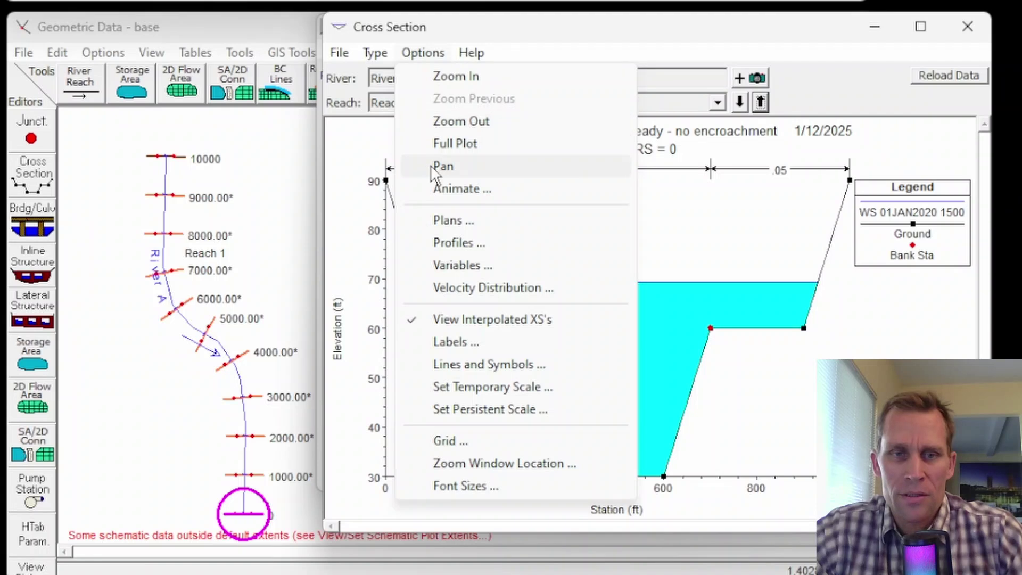
{"action": "left_click", "coordinate": [473, 227]}
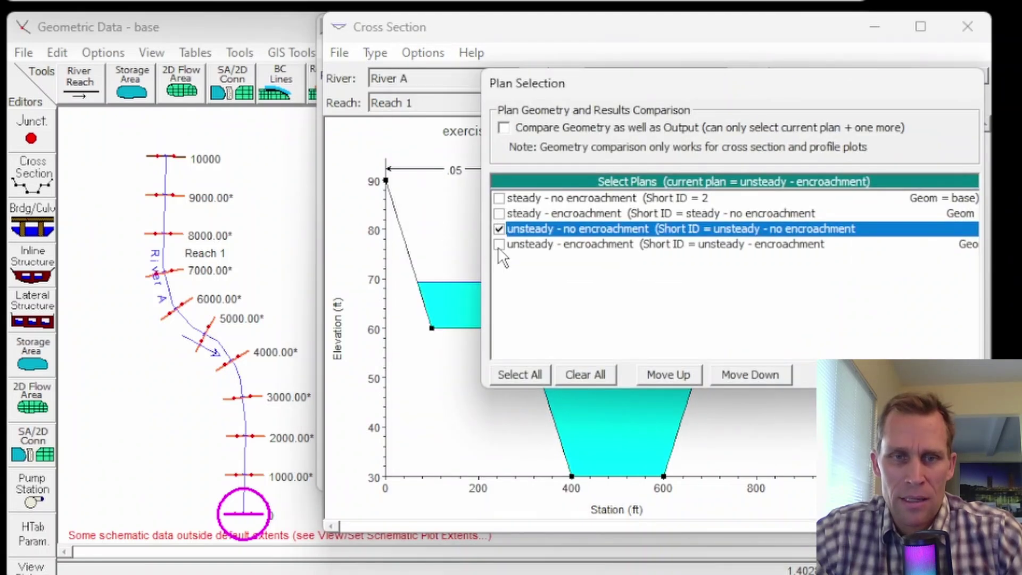
{"action": "left_click", "coordinate": [499, 244]}
{"action": "left_click", "coordinate": [499, 229]}
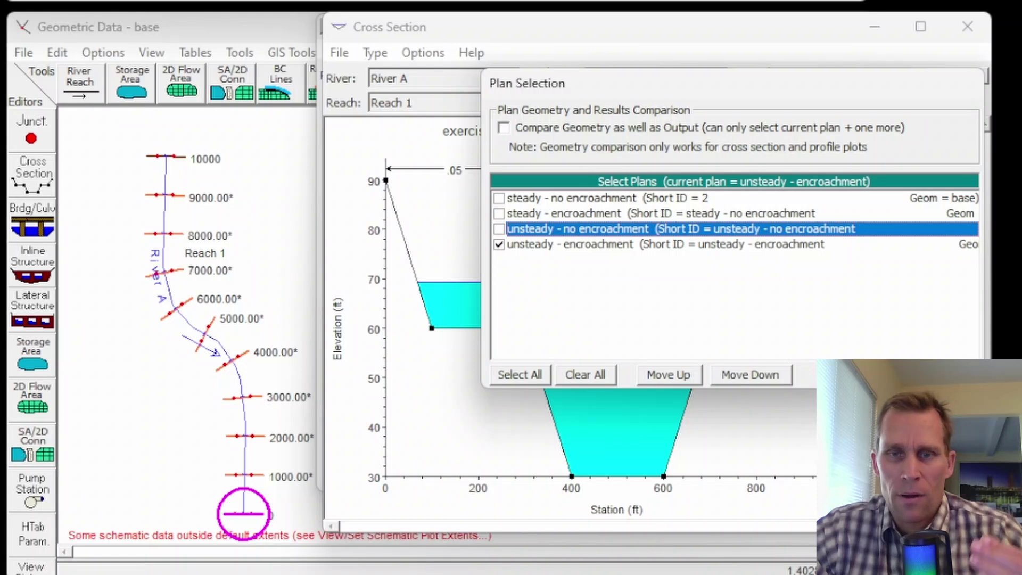
{"action": "key", "text": "Return"}
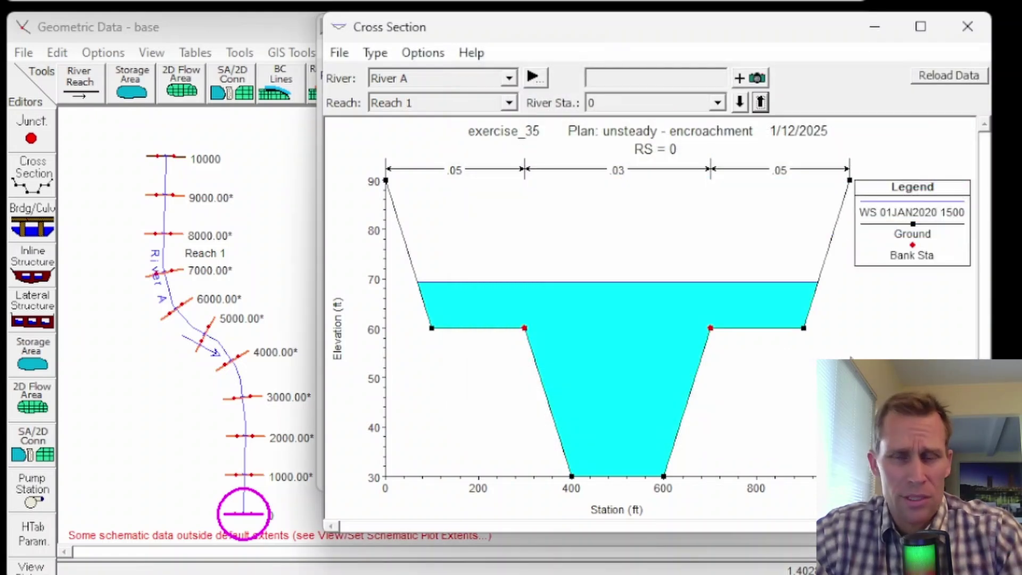
Step upstream through stations 4000, 5000, 6000 and 7000 to review the encroachments
{"action": "left_click", "coordinate": [762, 103]}
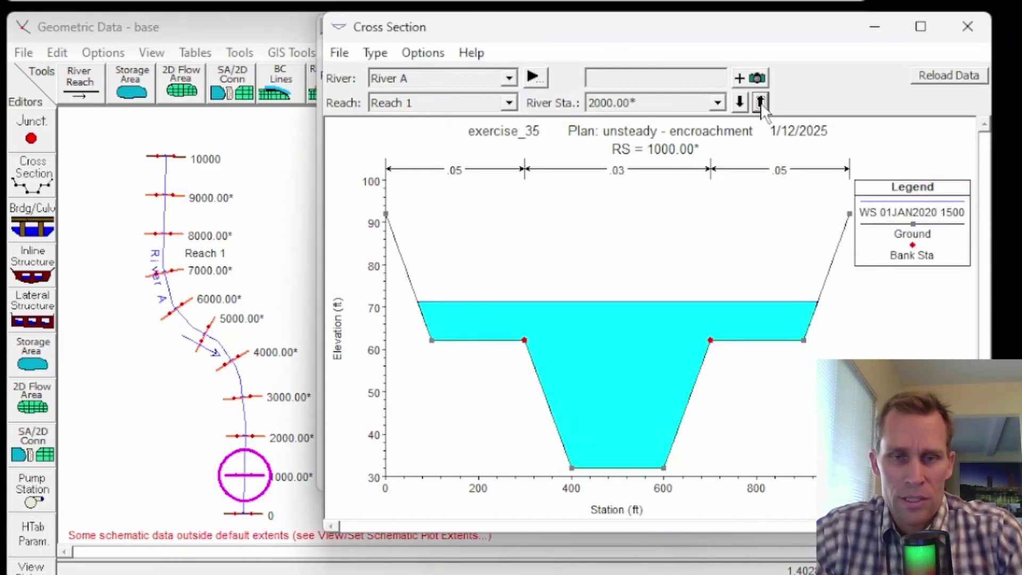
{"action": "left_click", "coordinate": [762, 102]}
{"action": "left_click", "coordinate": [761, 102]}
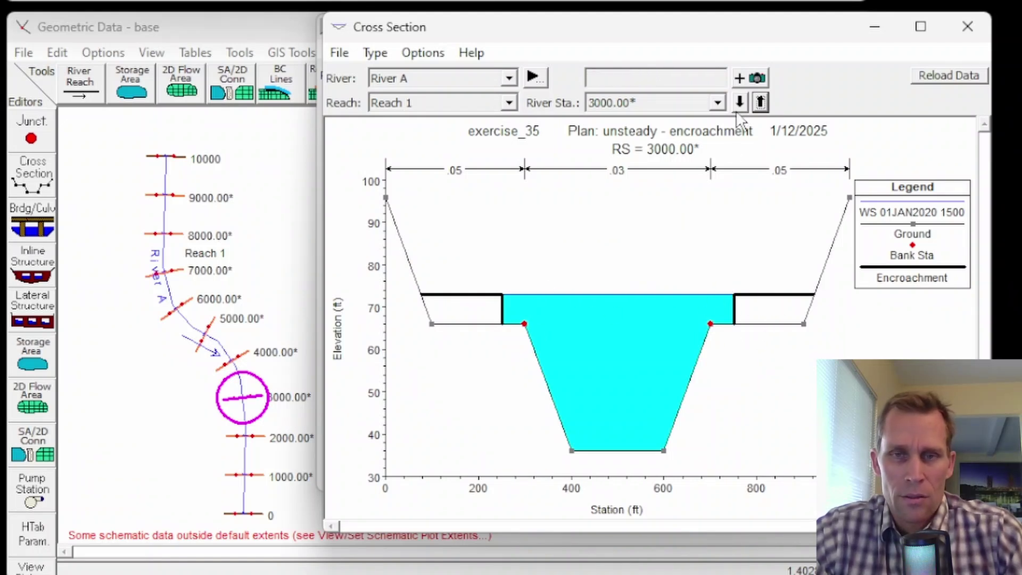
{"action": "left_click", "coordinate": [762, 103]}
{"action": "left_click", "coordinate": [767, 109]}
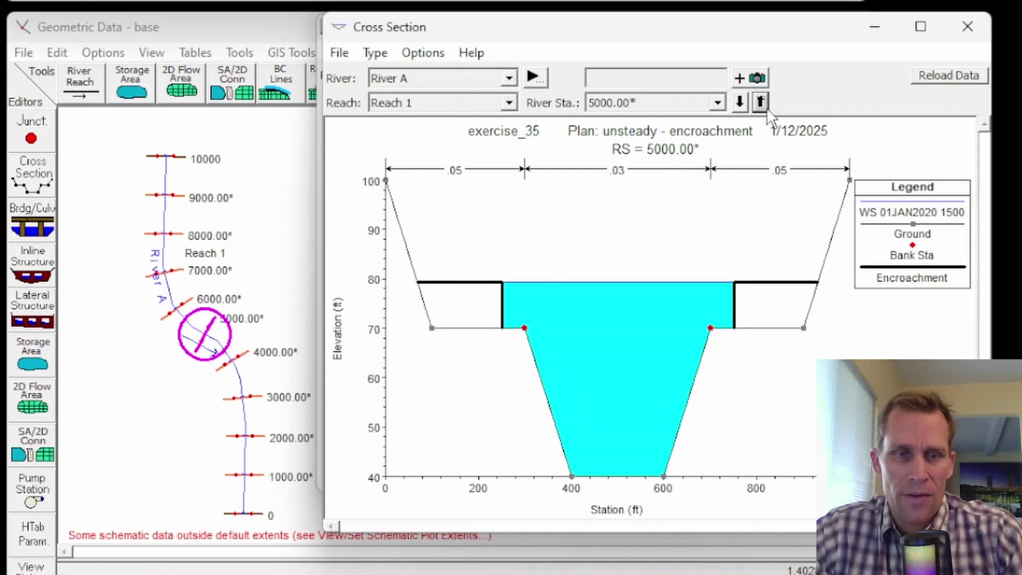
{"action": "left_click", "coordinate": [767, 109]}
{"action": "left_click", "coordinate": [767, 108]}
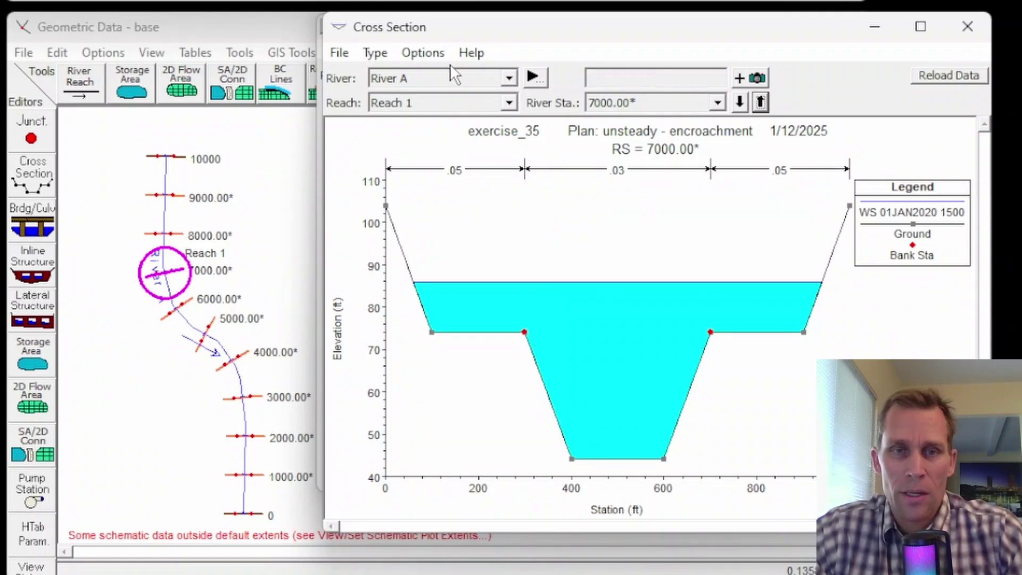
{"action": "left_click", "coordinate": [426, 56]}
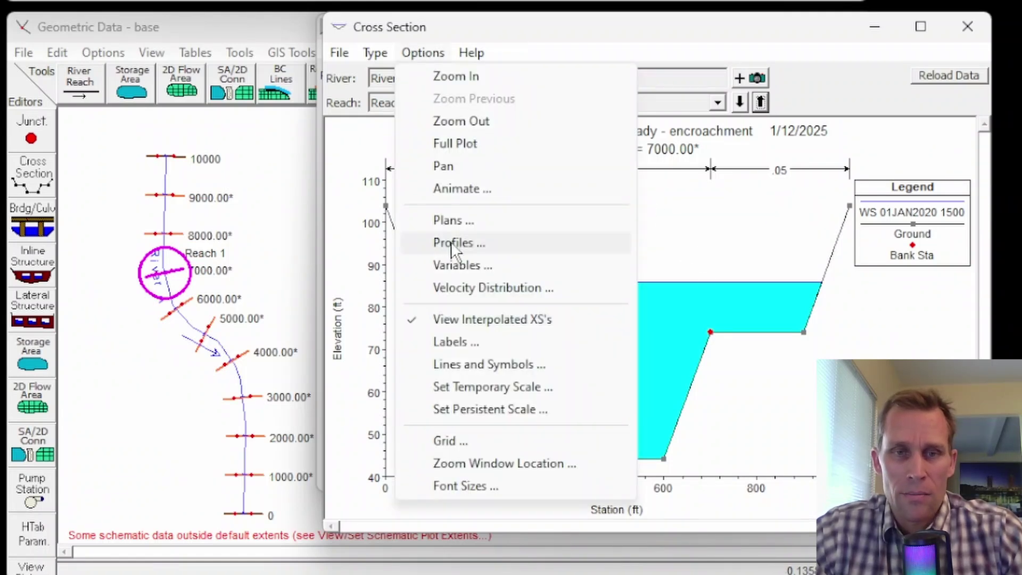
Add 'unsteady - no encroachment' to the plot and highlight both plans' water surface lines
{"action": "left_click", "coordinate": [451, 220]}
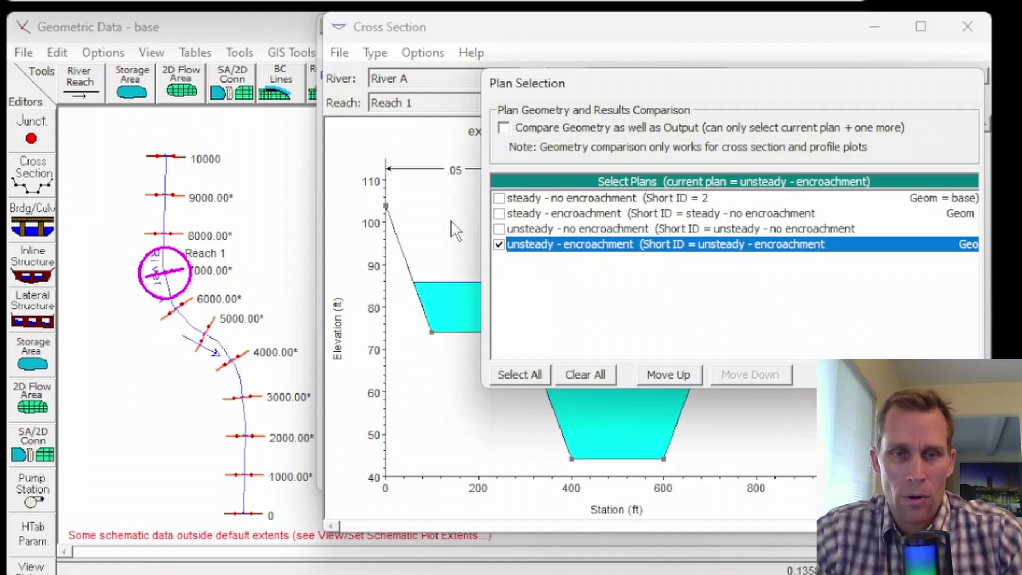
{"action": "left_click", "coordinate": [498, 229]}
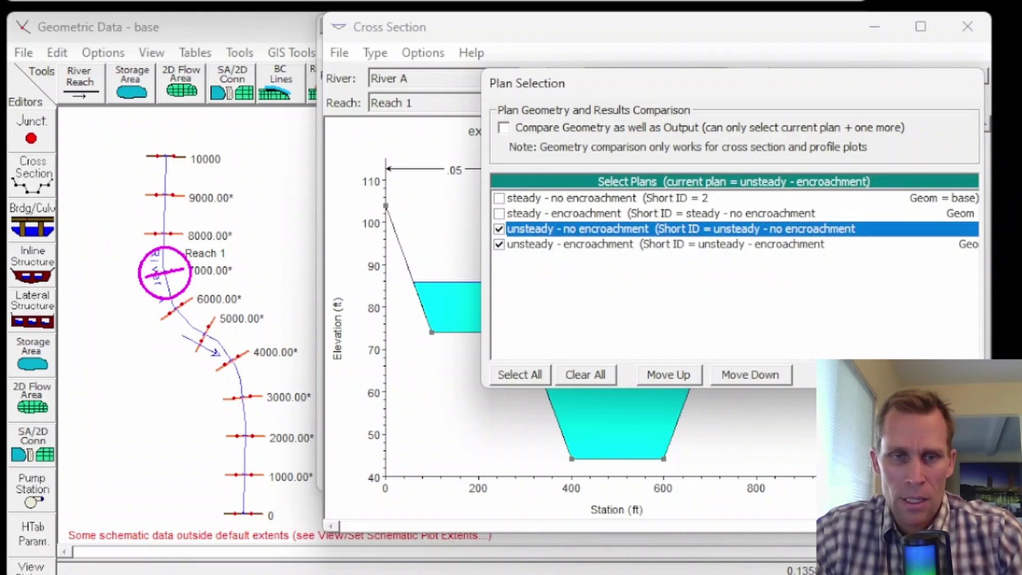
{"action": "left_click", "coordinate": [839, 374]}
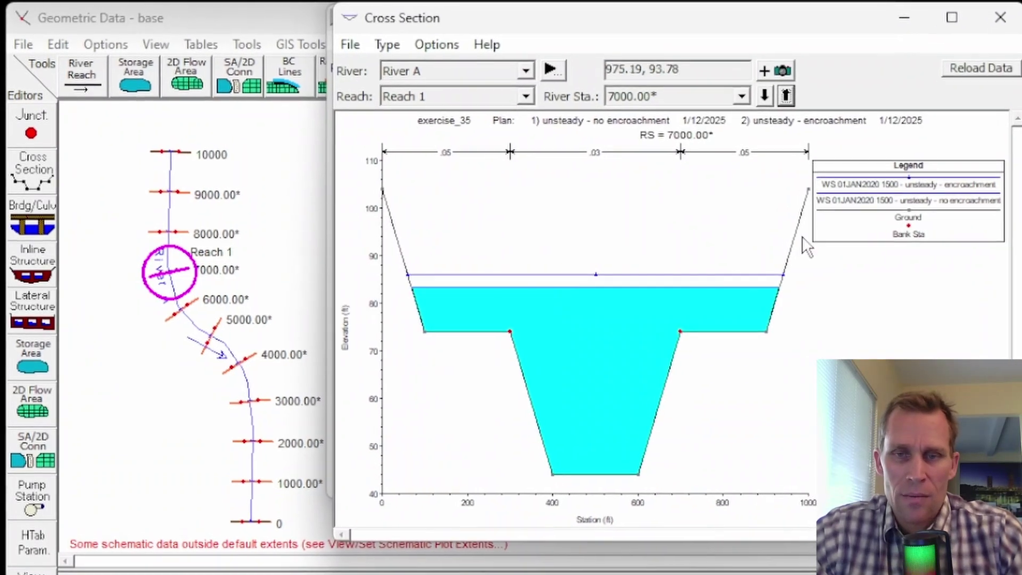
{"action": "left_click", "coordinate": [842, 206]}
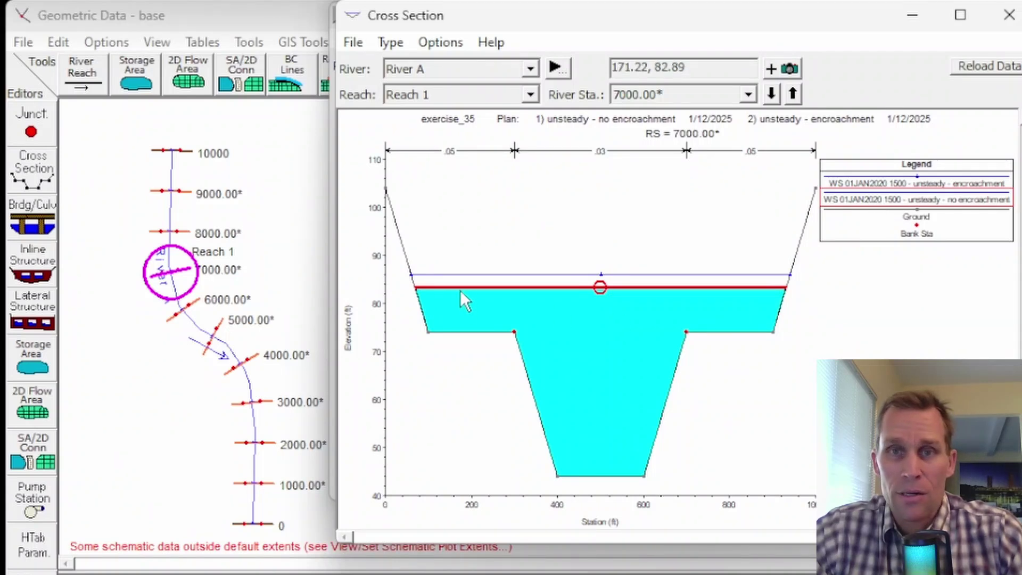
{"action": "left_click", "coordinate": [895, 183]}
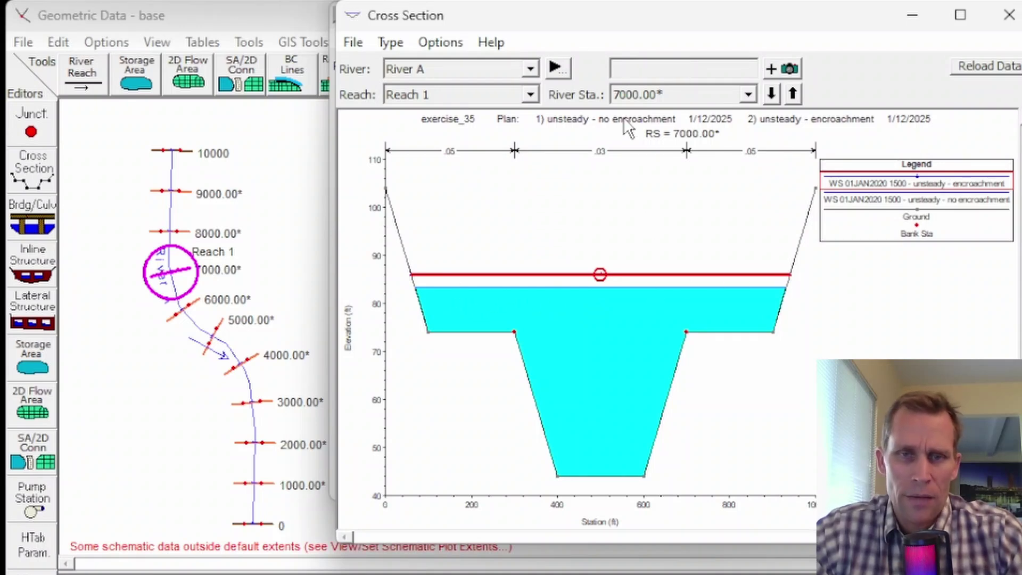
Compare stations 6000, 5000, 8000 and 7000, then close the cross-section plot
{"action": "left_click", "coordinate": [772, 93]}
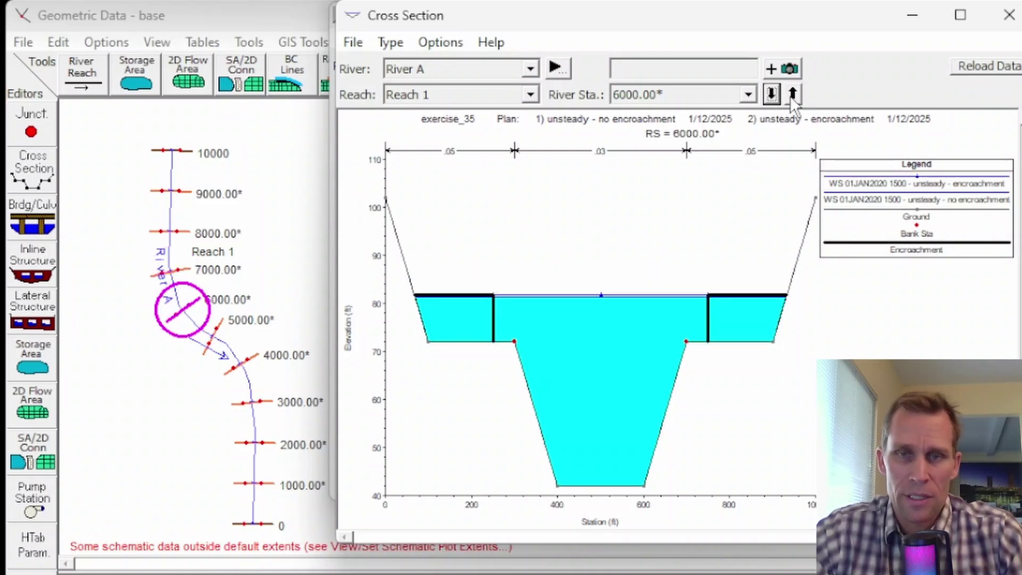
{"action": "left_click", "coordinate": [772, 95]}
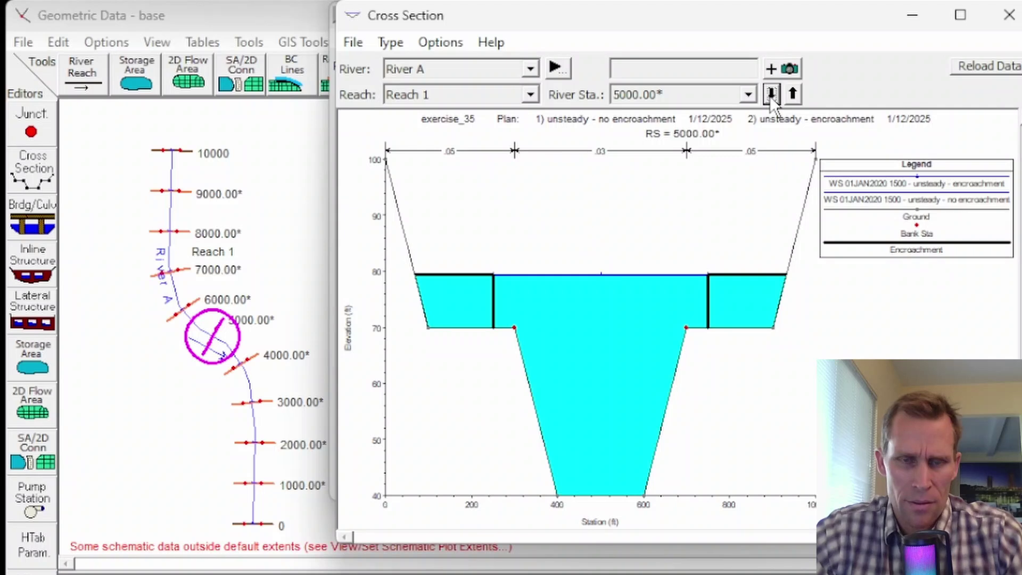
{"action": "left_click", "coordinate": [793, 93]}
{"action": "left_click", "coordinate": [796, 93]}
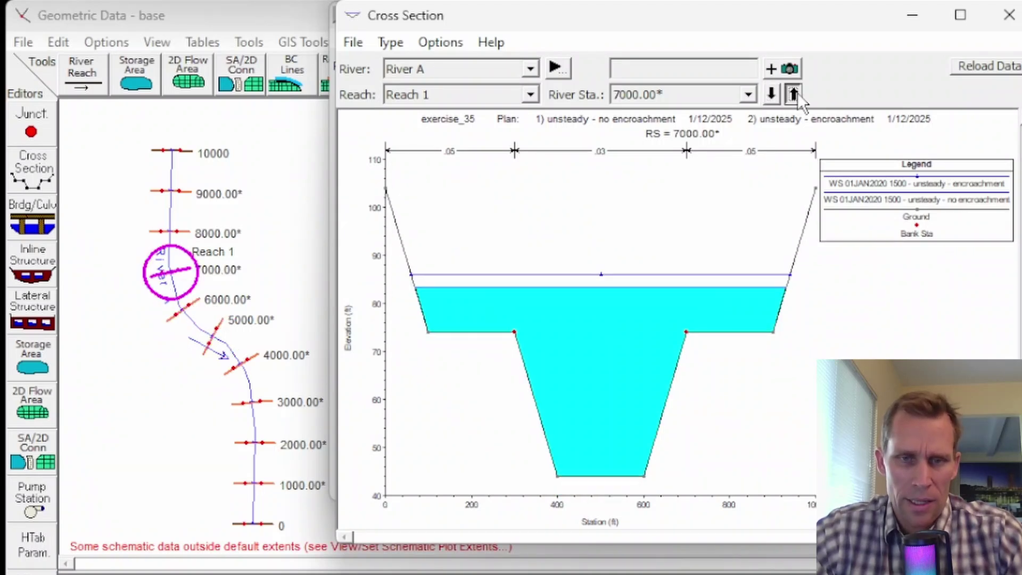
{"action": "left_click", "coordinate": [797, 94]}
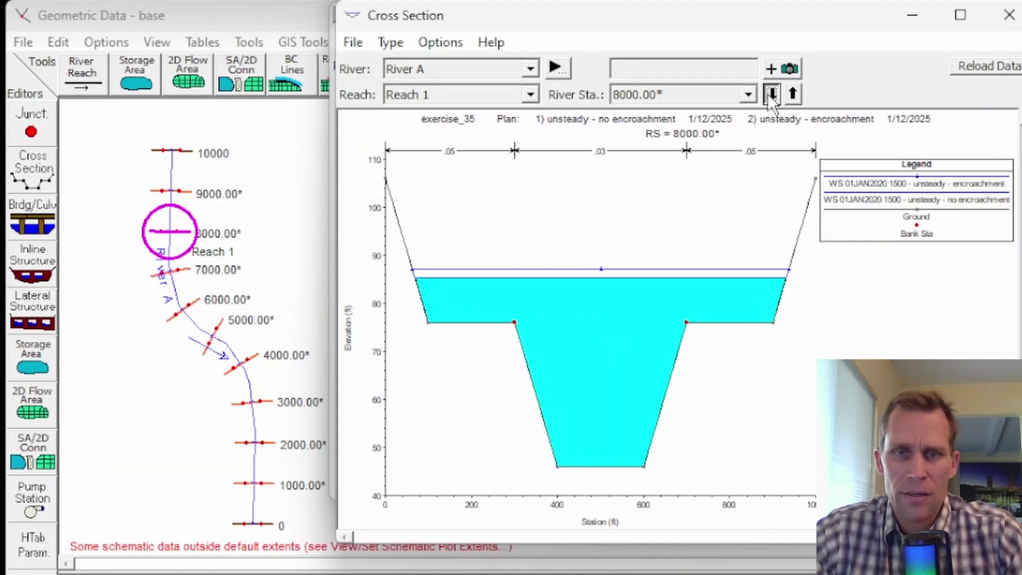
{"action": "left_click", "coordinate": [771, 95]}
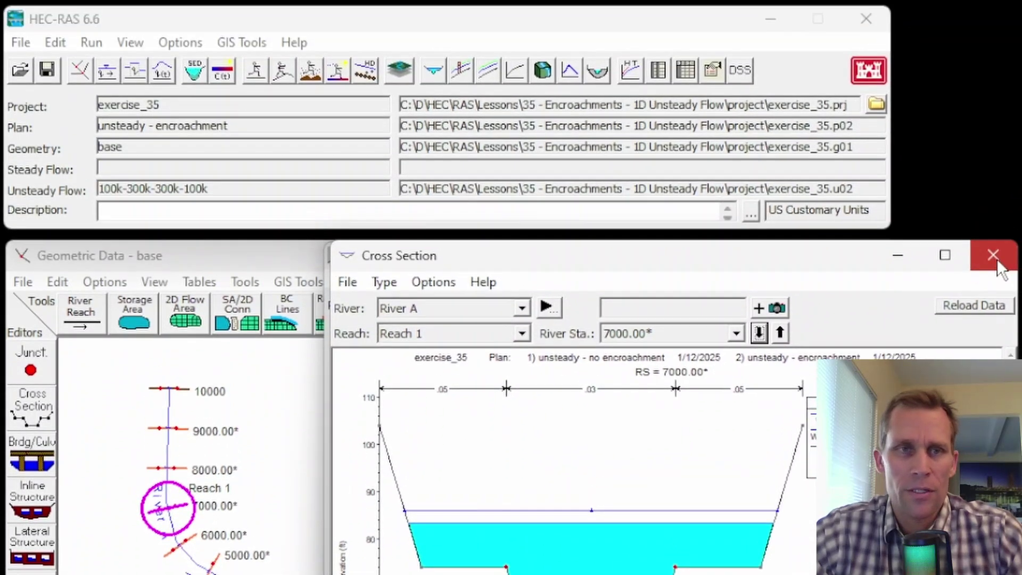
{"action": "left_click", "coordinate": [997, 264]}
Open the Profile Summary Table, leaving its layout options unchanged
{"action": "left_click", "coordinate": [128, 38]}
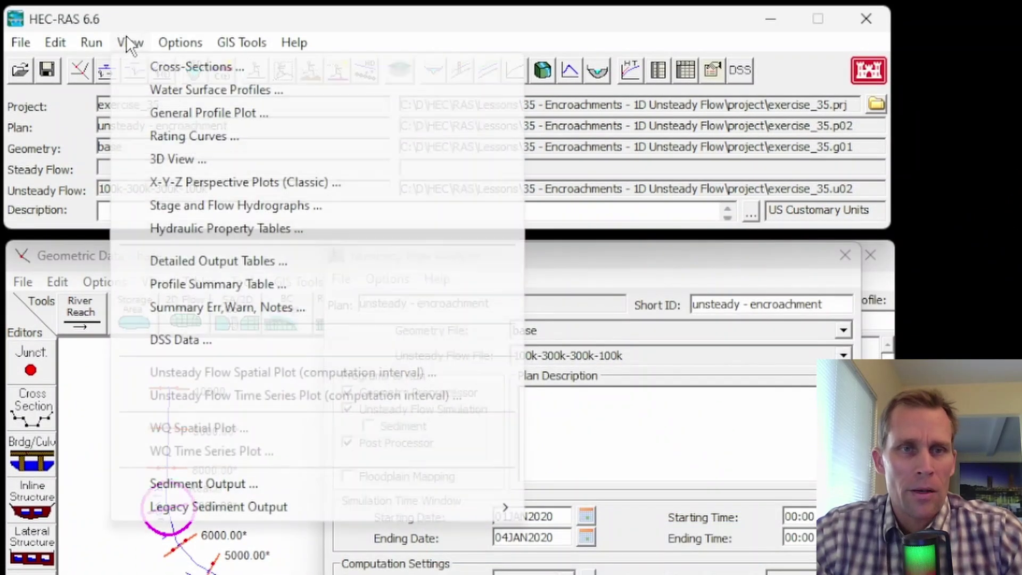
{"action": "left_click", "coordinate": [187, 282]}
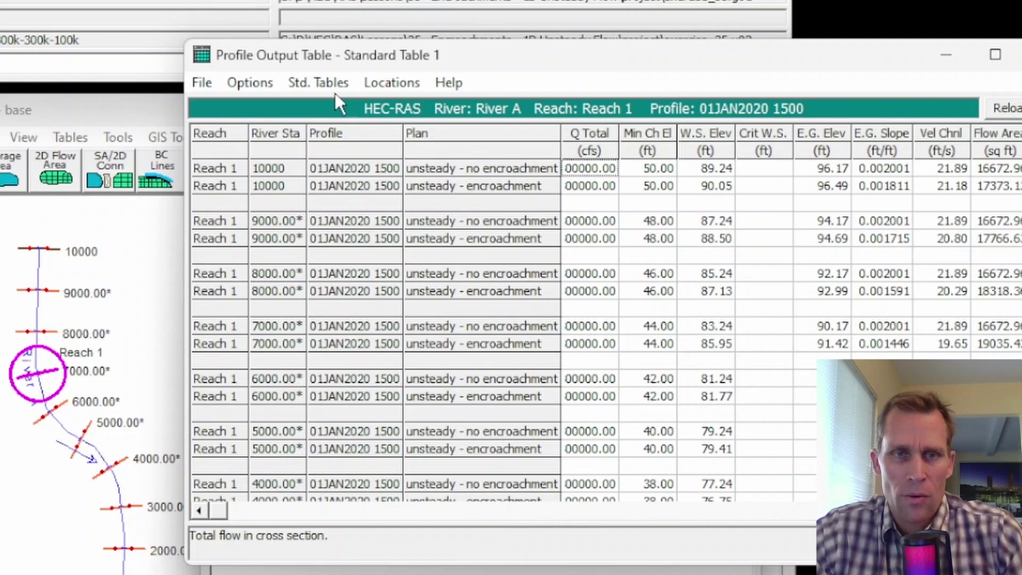
{"action": "left_click", "coordinate": [314, 84]}
{"action": "mouse_move", "coordinate": [394, 80]}
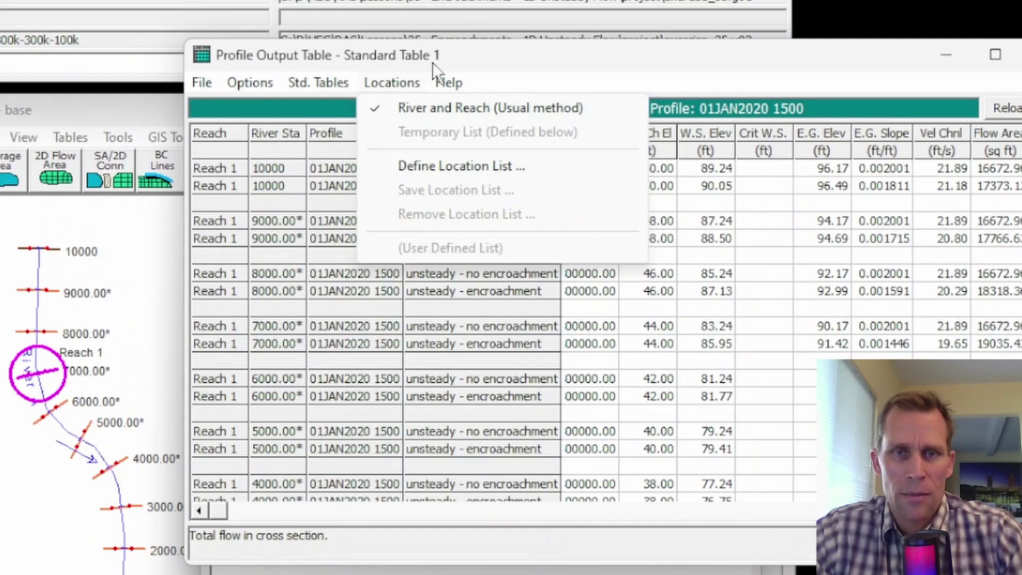
{"action": "left_click", "coordinate": [433, 62]}
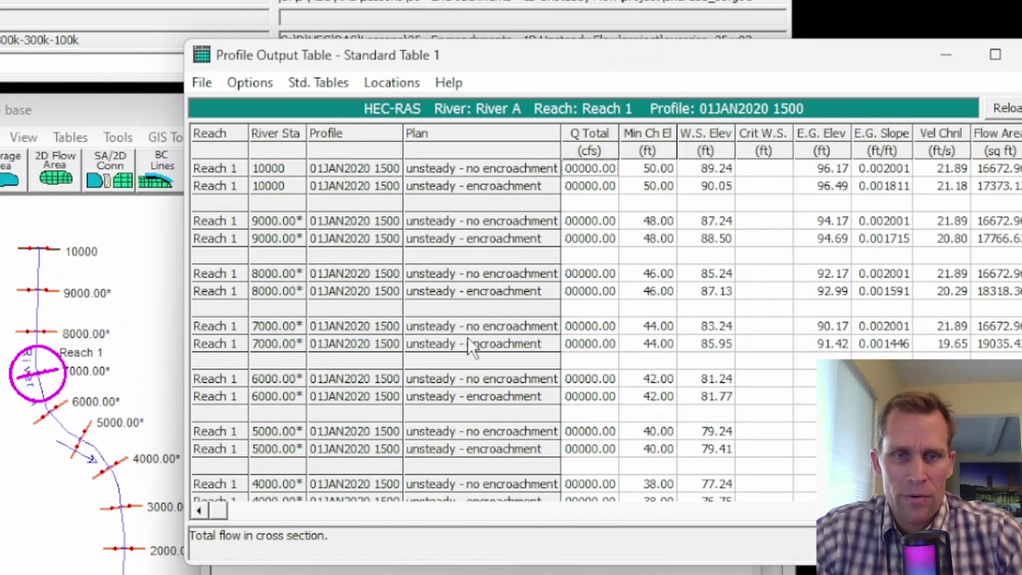
Compare both plans' station 7000 and 6000 rows, then minimise the Profile Output Table
{"action": "left_click_drag", "start_coordinate": [302, 323], "coordinate": [322, 346]}
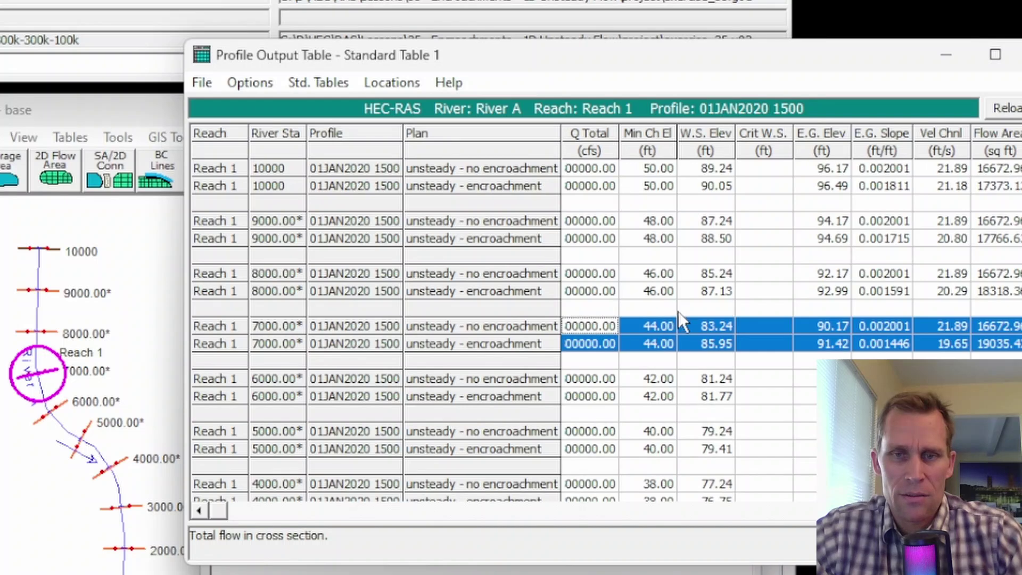
{"action": "left_click", "coordinate": [733, 326]}
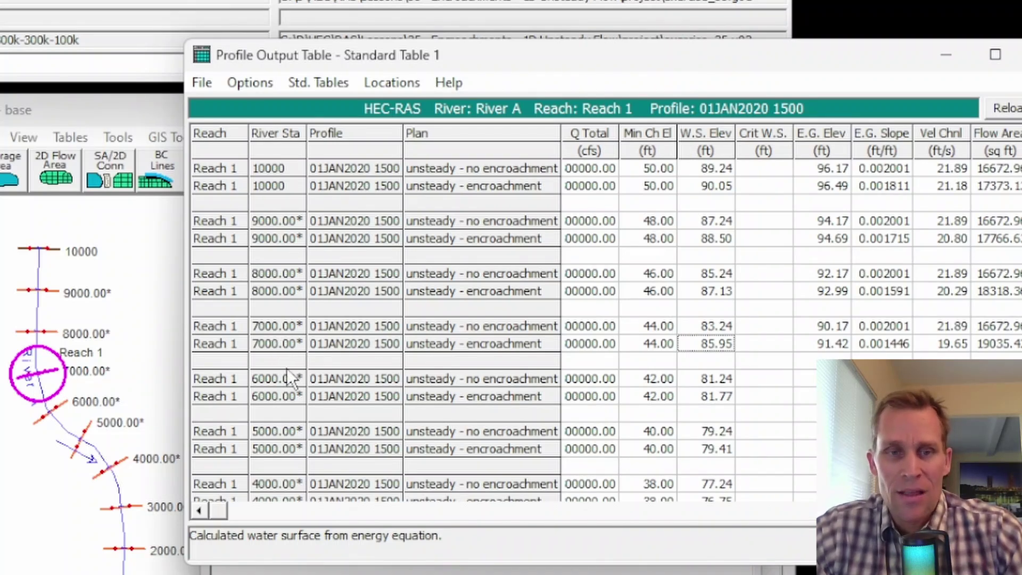
{"action": "left_click_drag", "start_coordinate": [289, 382], "coordinate": [296, 398]}
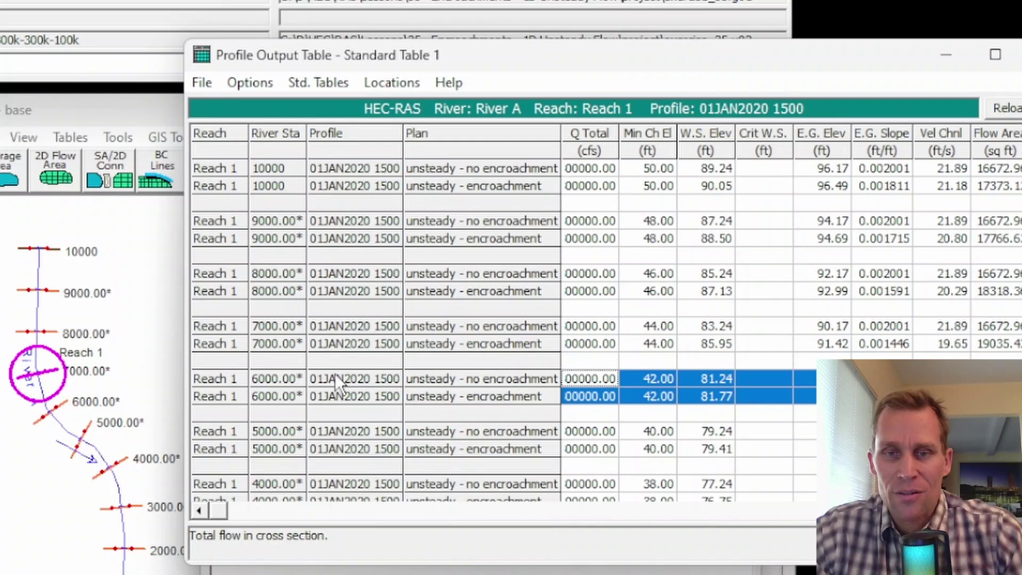
{"action": "scroll", "coordinate": [355, 339], "scroll_direction": "down", "scroll_amount": 1}
{"action": "scroll", "coordinate": [401, 282], "scroll_direction": "down", "scroll_amount": 2}
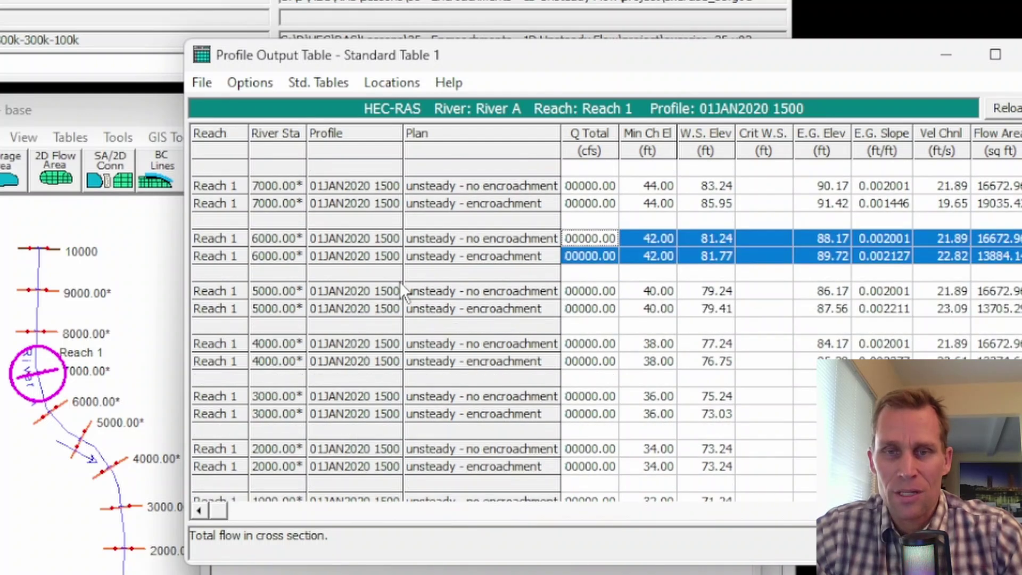
{"action": "left_click", "coordinate": [946, 55]}
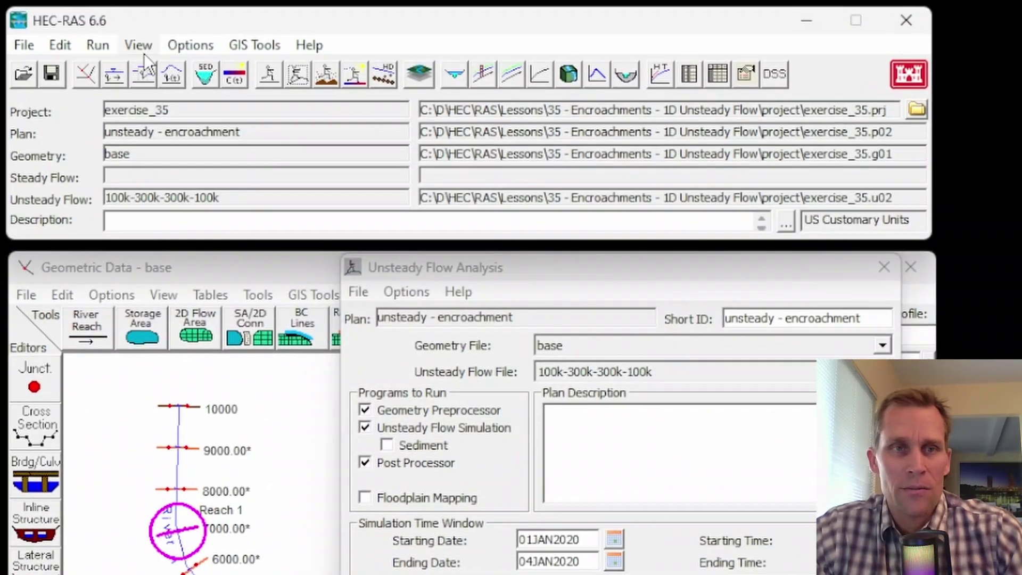
Open the X-Y-Z perspective plot showing only the 'unsteady - encroachment' plan
{"action": "left_click", "coordinate": [139, 52]}
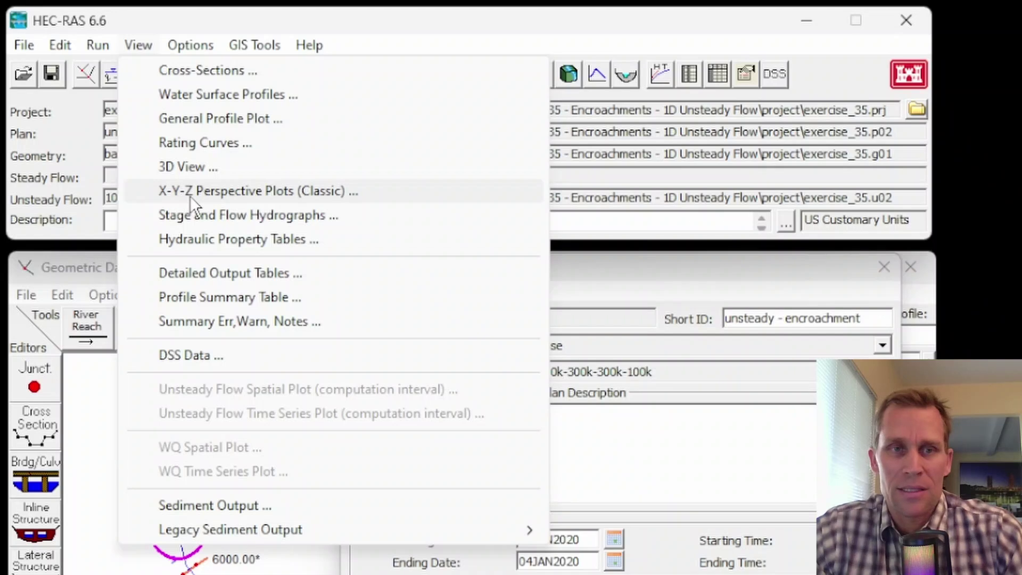
{"action": "left_click", "coordinate": [222, 193]}
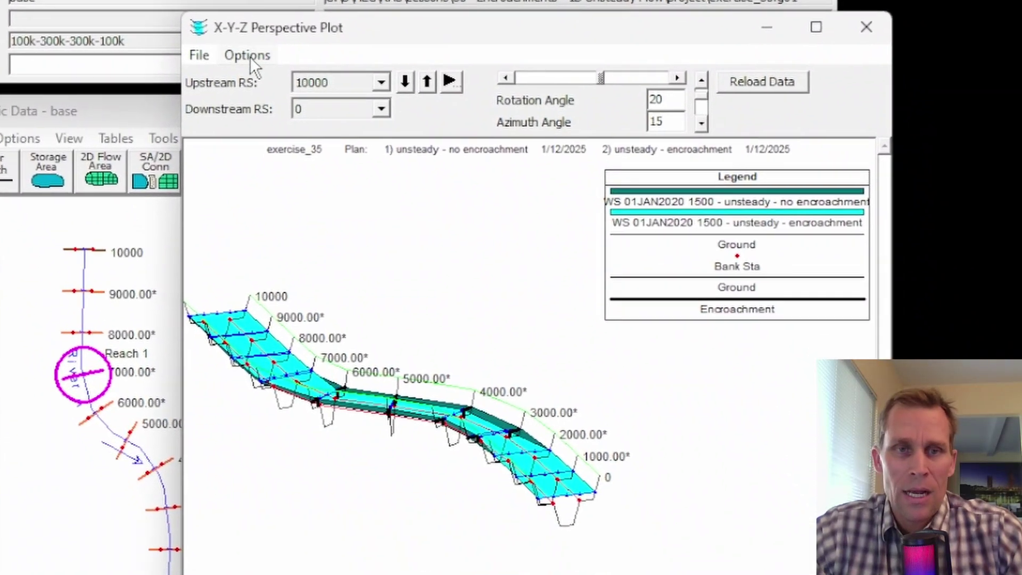
{"action": "left_click", "coordinate": [321, 176]}
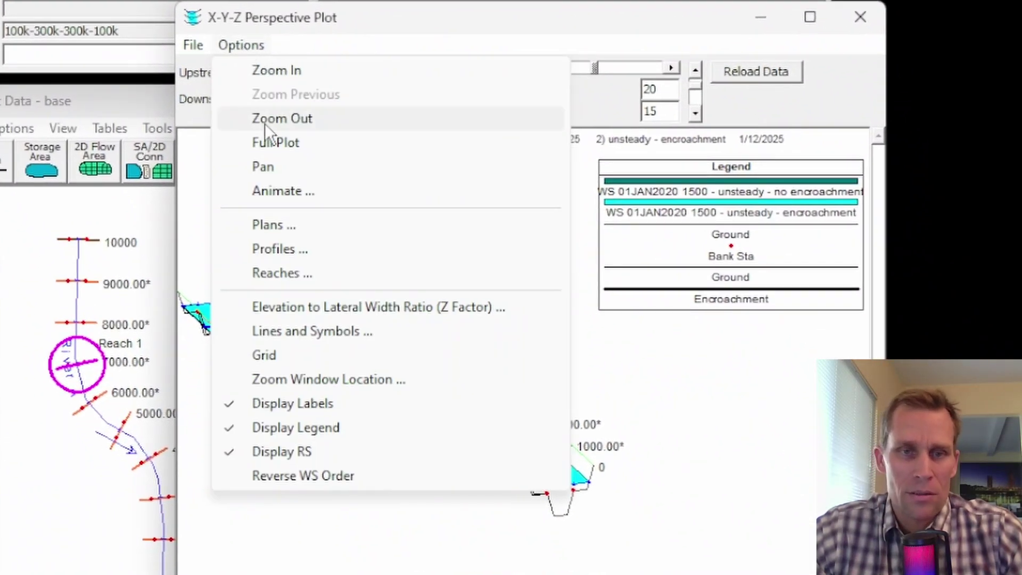
{"action": "left_click", "coordinate": [276, 226]}
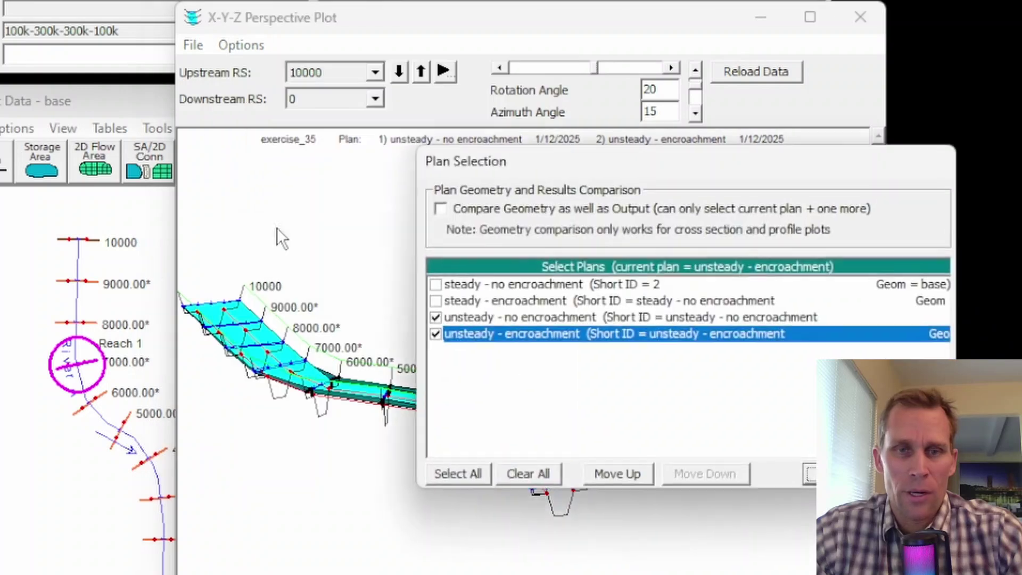
{"action": "left_click", "coordinate": [435, 317]}
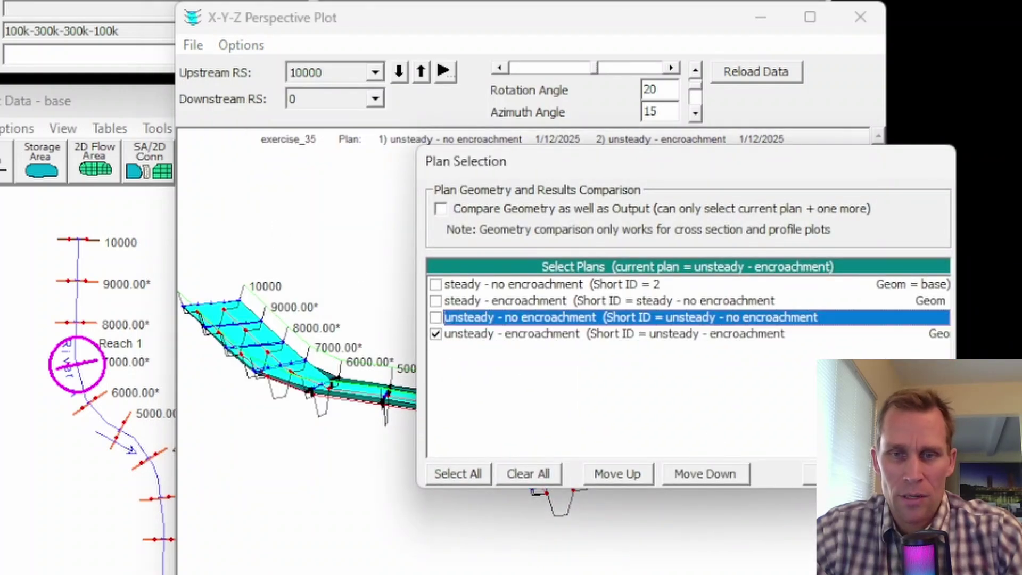
{"action": "left_click", "coordinate": [810, 474]}
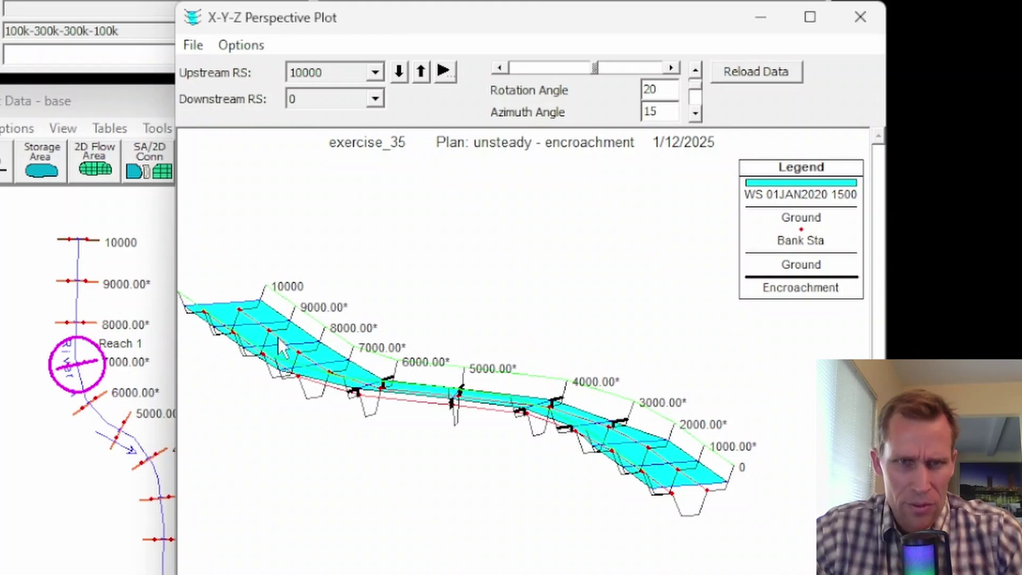
Limit the perspective plot to stations 8000.00* through 1000.00*
{"action": "left_click", "coordinate": [375, 72]}
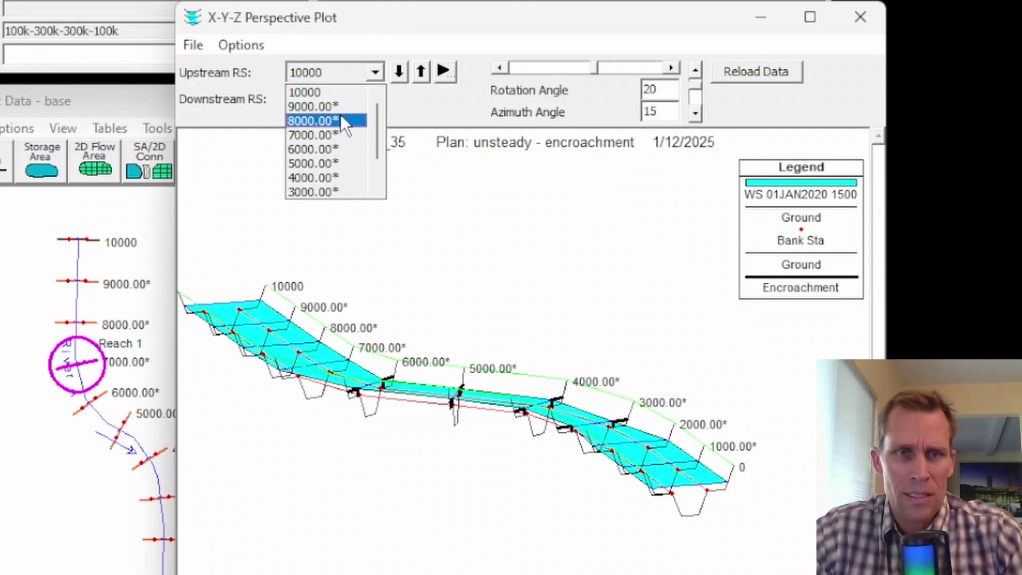
{"action": "left_click", "coordinate": [340, 114]}
{"action": "left_click", "coordinate": [367, 100]}
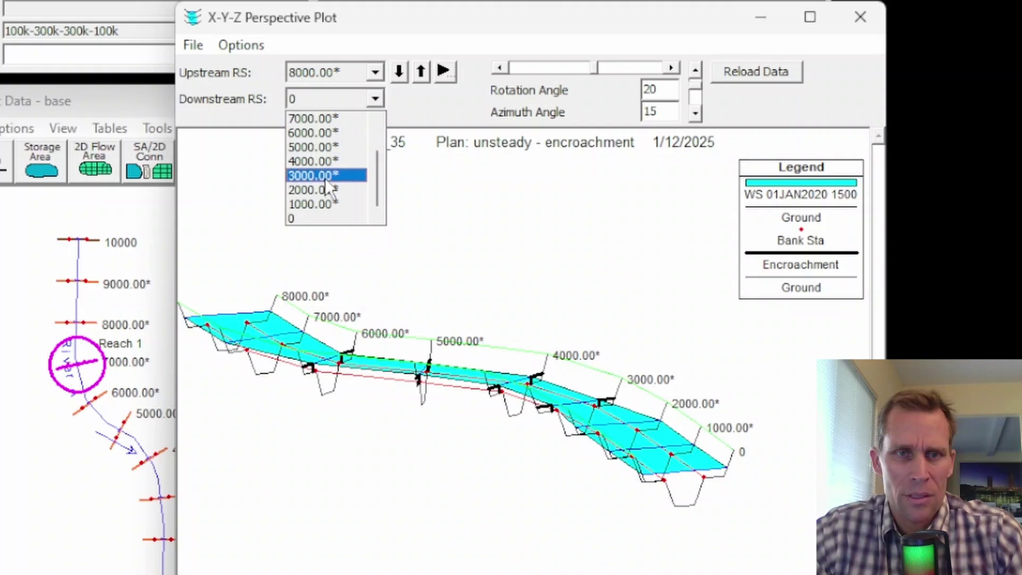
{"action": "left_click", "coordinate": [326, 201]}
Zoom into the middle of the reach, rotate from 25 to -35 degrees, then close the plot
{"action": "left_click", "coordinate": [241, 44]}
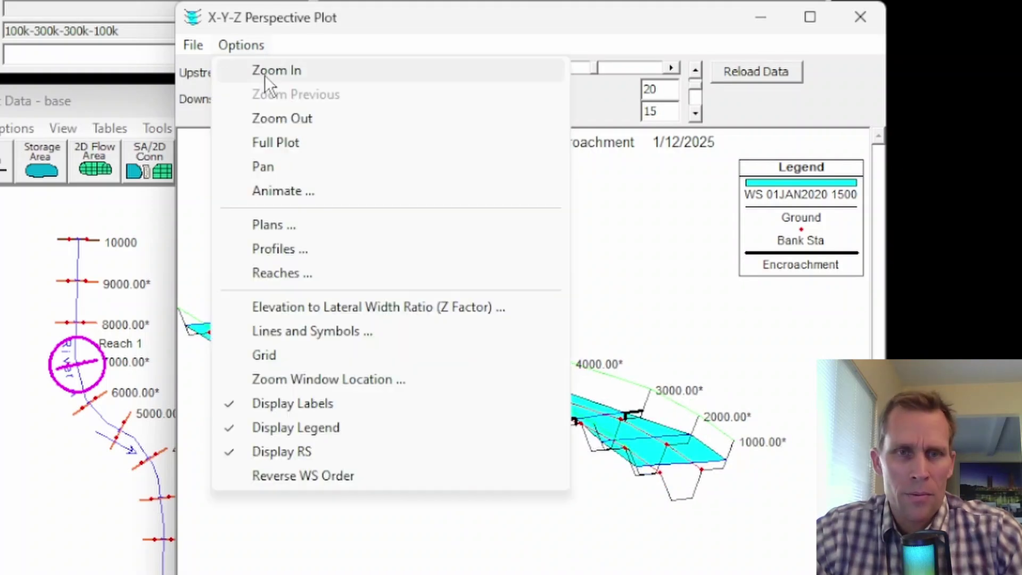
{"action": "left_click", "coordinate": [263, 71]}
{"action": "left_click_drag", "start_coordinate": [230, 255], "coordinate": [736, 535]}
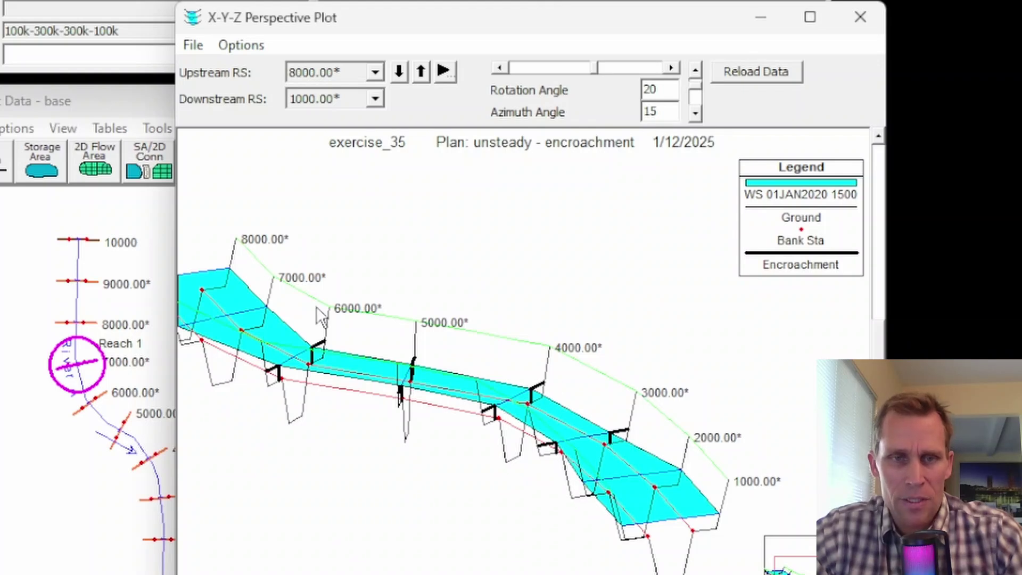
{"action": "left_click", "coordinate": [672, 68]}
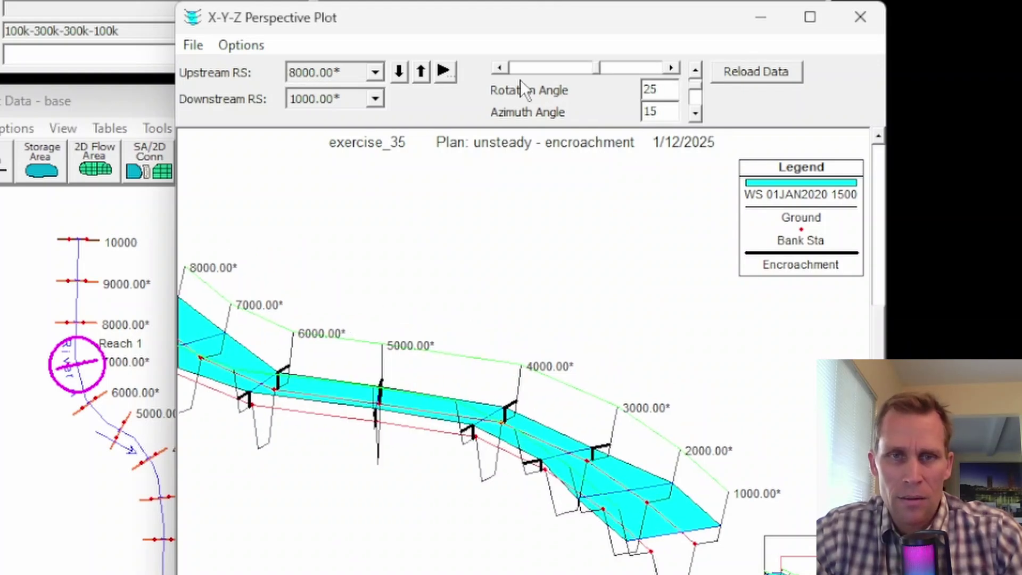
{"action": "left_click", "coordinate": [506, 71]}
{"action": "left_click", "coordinate": [506, 71]}
{"action": "left_click", "coordinate": [506, 71]}
{"action": "left_click", "coordinate": [506, 71]}
{"action": "left_click", "coordinate": [506, 71]}
{"action": "left_click", "coordinate": [506, 71]}
{"action": "left_click", "coordinate": [506, 71]}
{"action": "left_click", "coordinate": [505, 71]}
{"action": "left_click", "coordinate": [506, 71]}
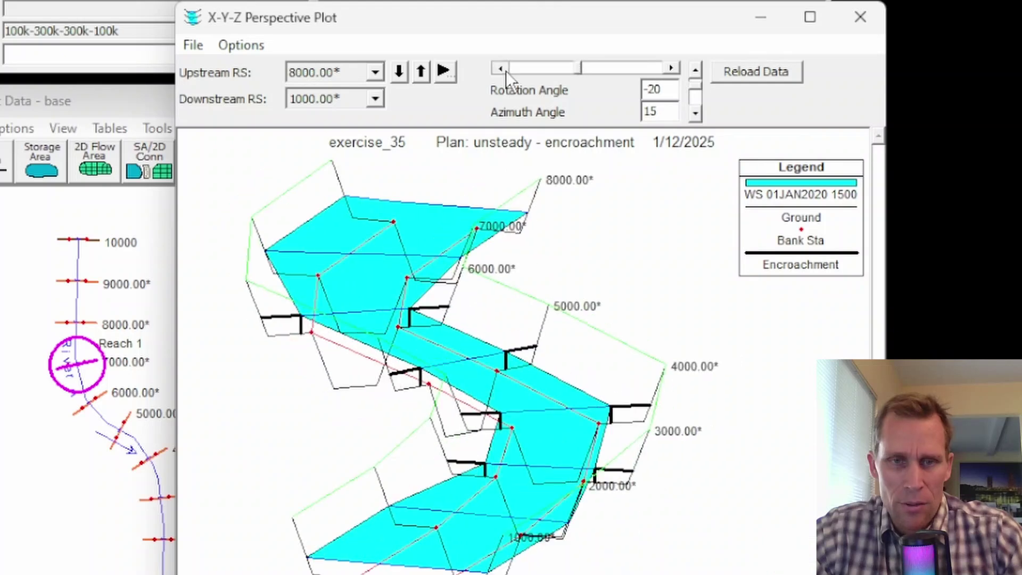
{"action": "left_click", "coordinate": [506, 71]}
{"action": "left_click", "coordinate": [506, 71]}
{"action": "left_click", "coordinate": [505, 71]}
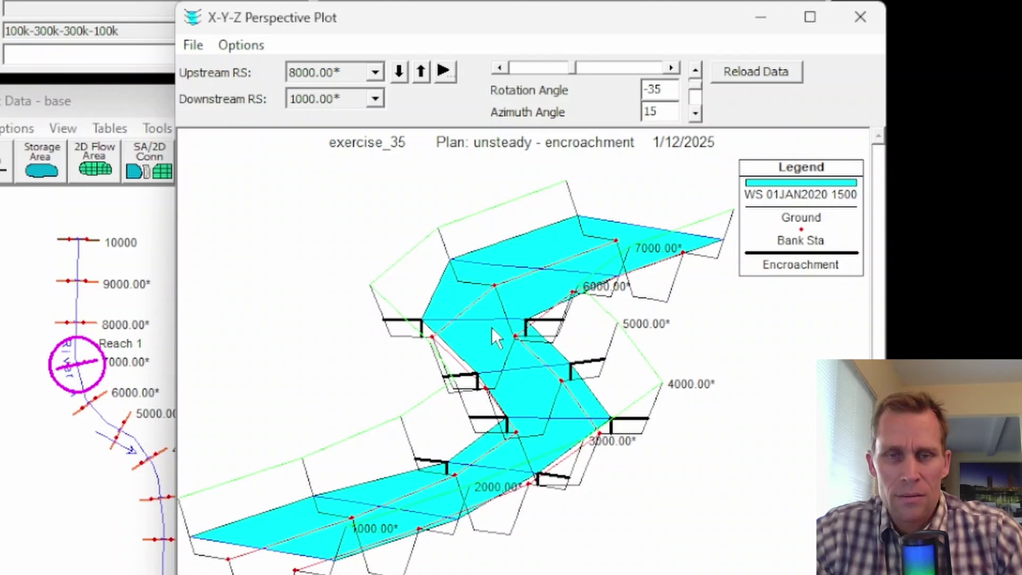
{"action": "left_click", "coordinate": [862, 16]}
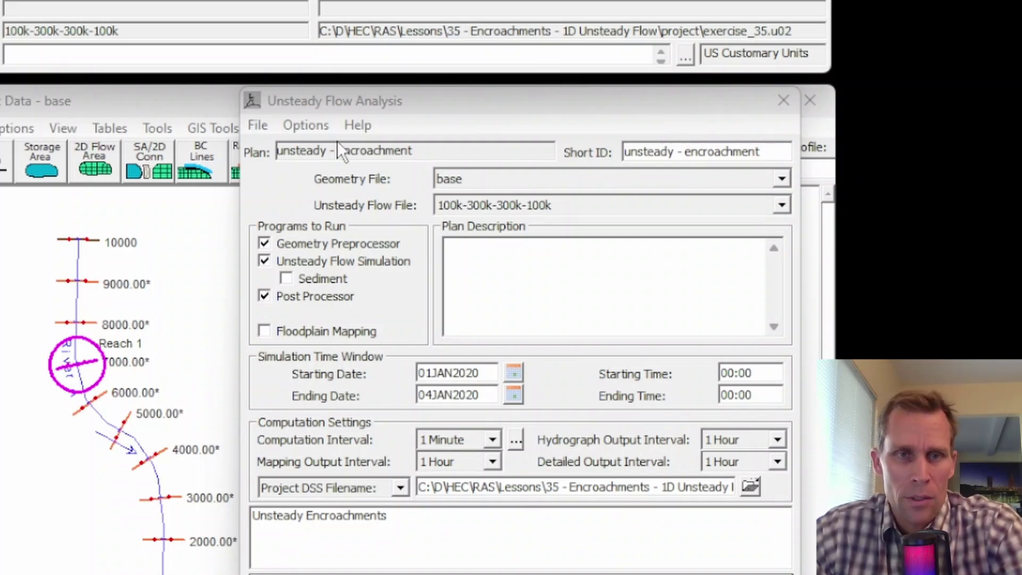
Inspect the Method 1 StaL/StaR values for stations 6000–3000, then close Unsteady Flow Analysis
{"action": "left_click", "coordinate": [305, 126]}
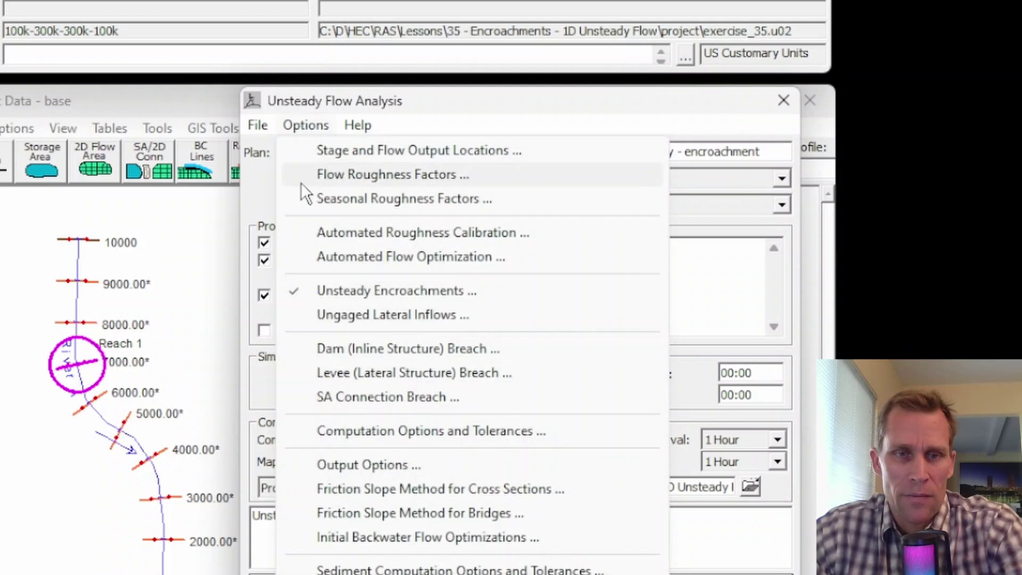
{"action": "left_click", "coordinate": [378, 293]}
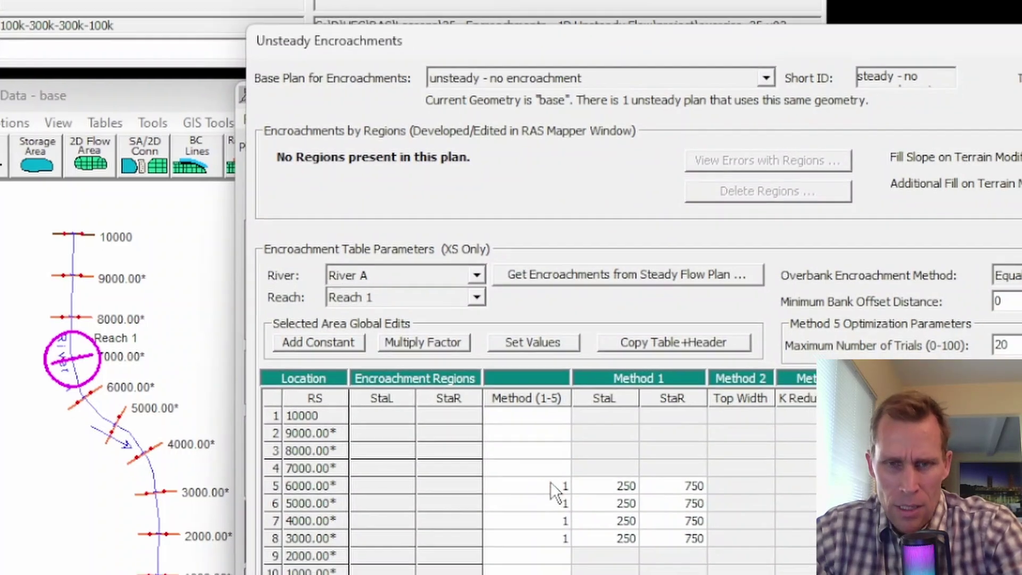
{"action": "left_click_drag", "start_coordinate": [552, 487], "coordinate": [679, 541]}
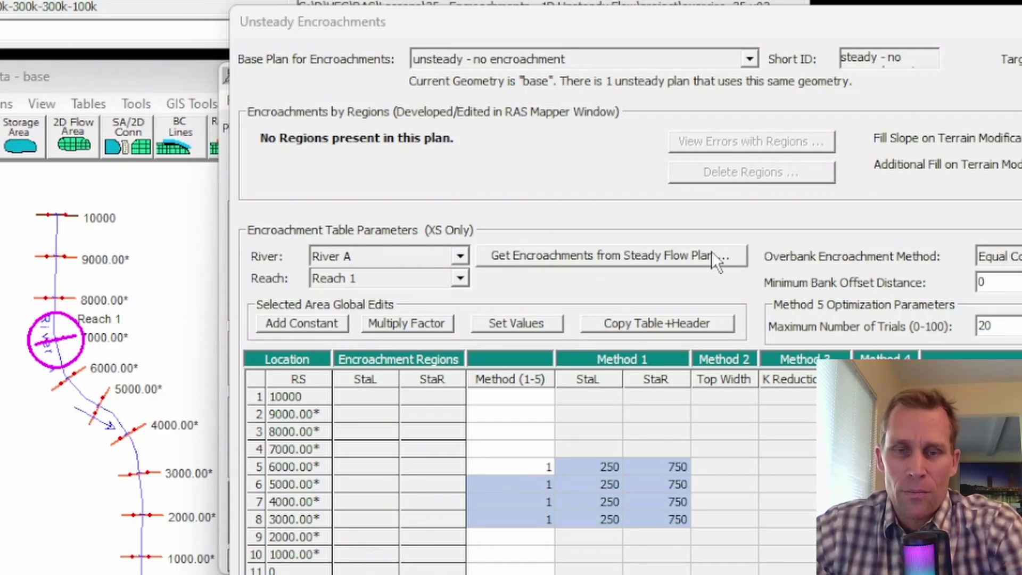
{"action": "left_click_drag", "start_coordinate": [592, 471], "coordinate": [661, 519]}
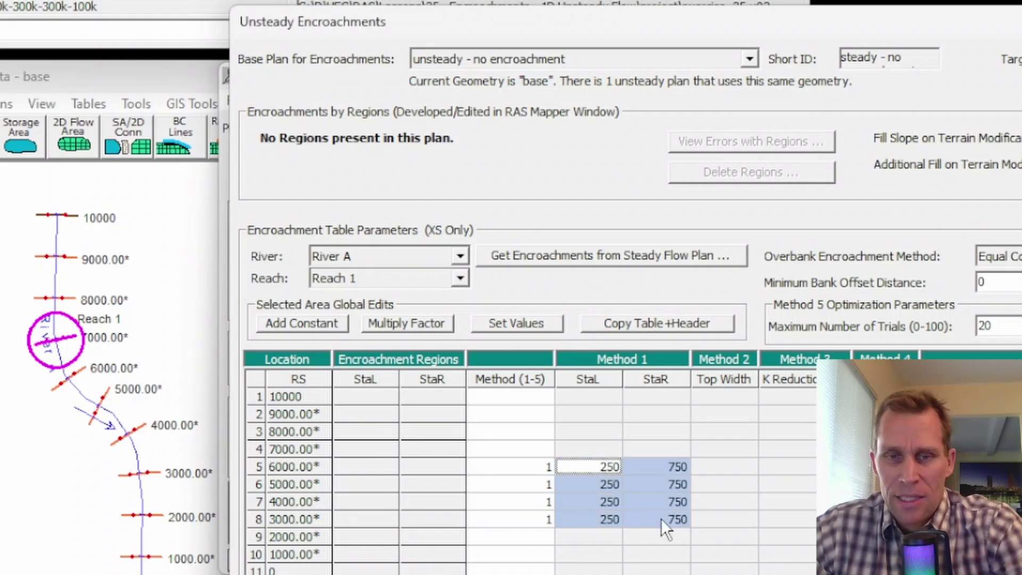
{"action": "left_click", "coordinate": [602, 510]}
{"action": "left_click", "coordinate": [657, 467]}
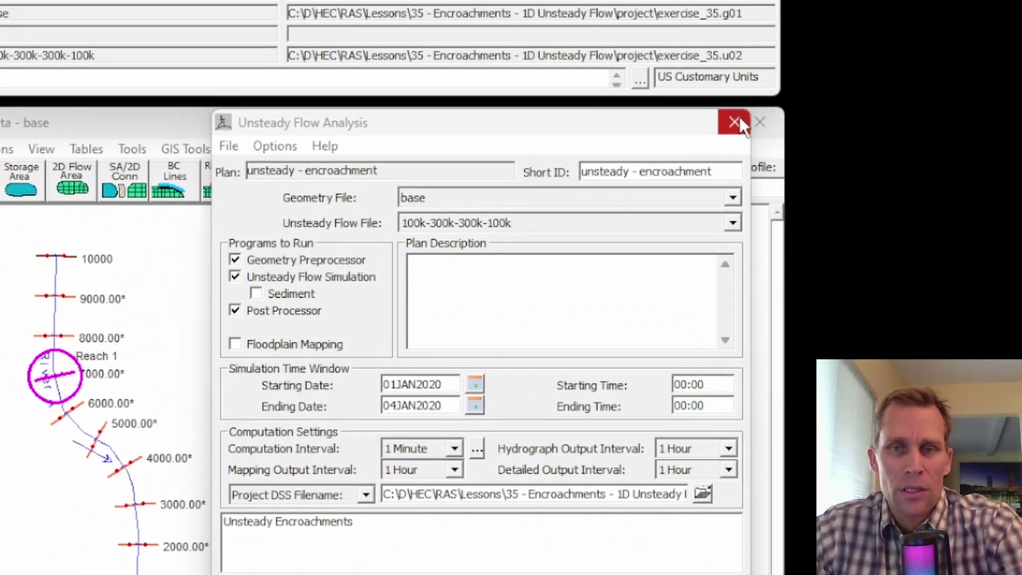
{"action": "left_click", "coordinate": [688, 48]}
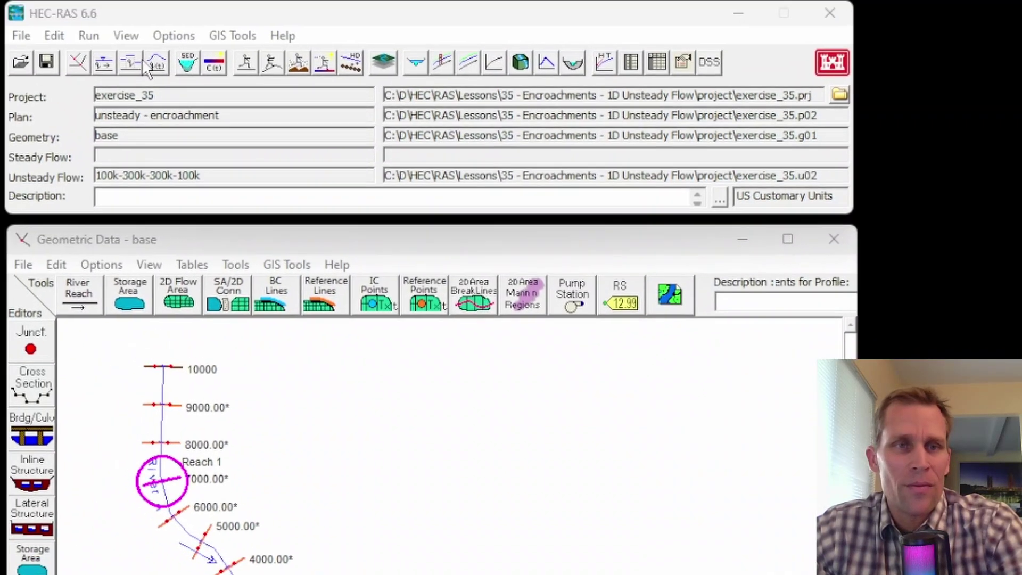
Load the '300k' flow file in the Steady Flow Data editor, then close the editor
{"action": "left_click", "coordinate": [105, 62]}
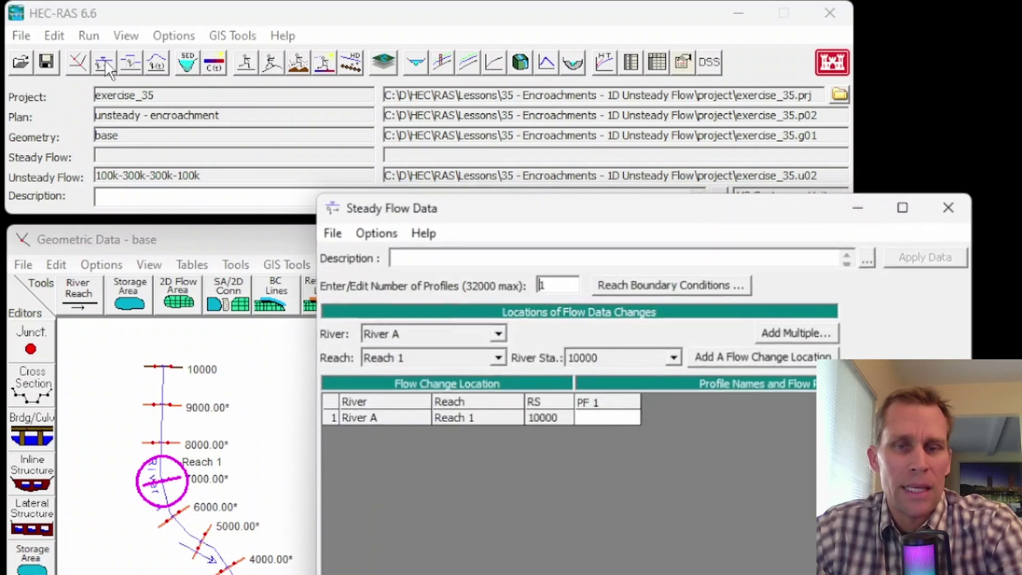
{"action": "left_click", "coordinate": [331, 230]}
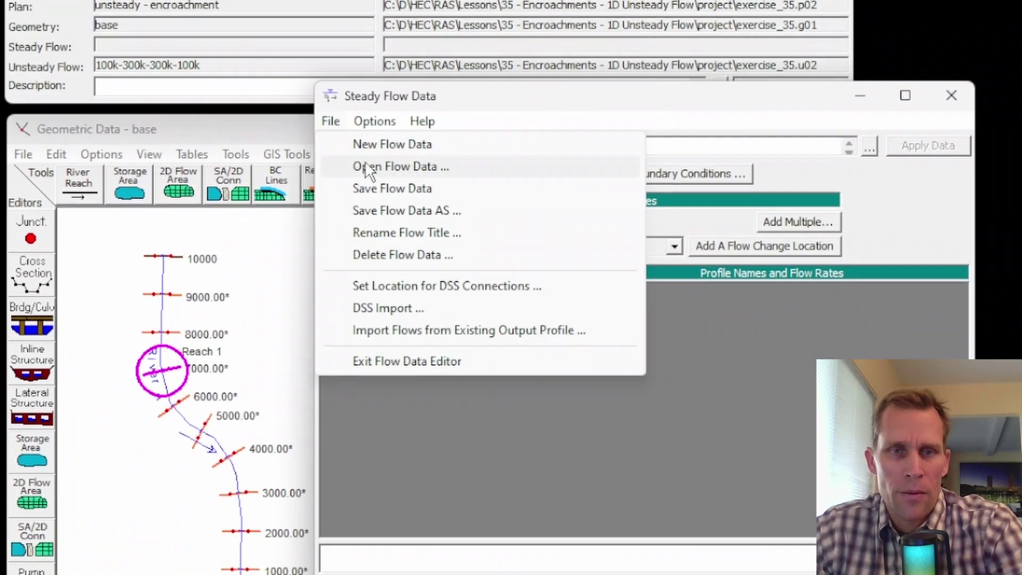
{"action": "left_click", "coordinate": [367, 169]}
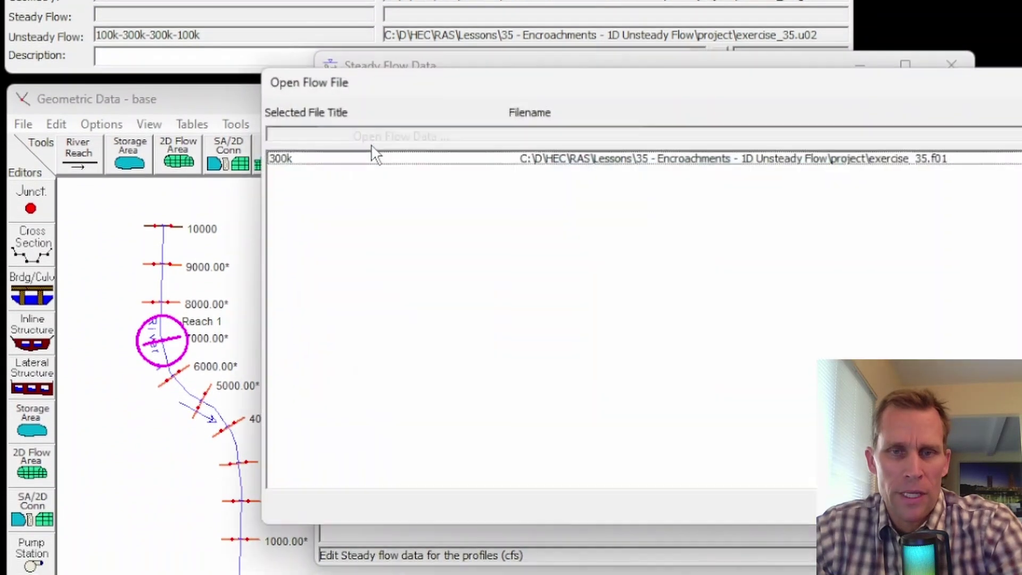
{"action": "left_click", "coordinate": [381, 190]}
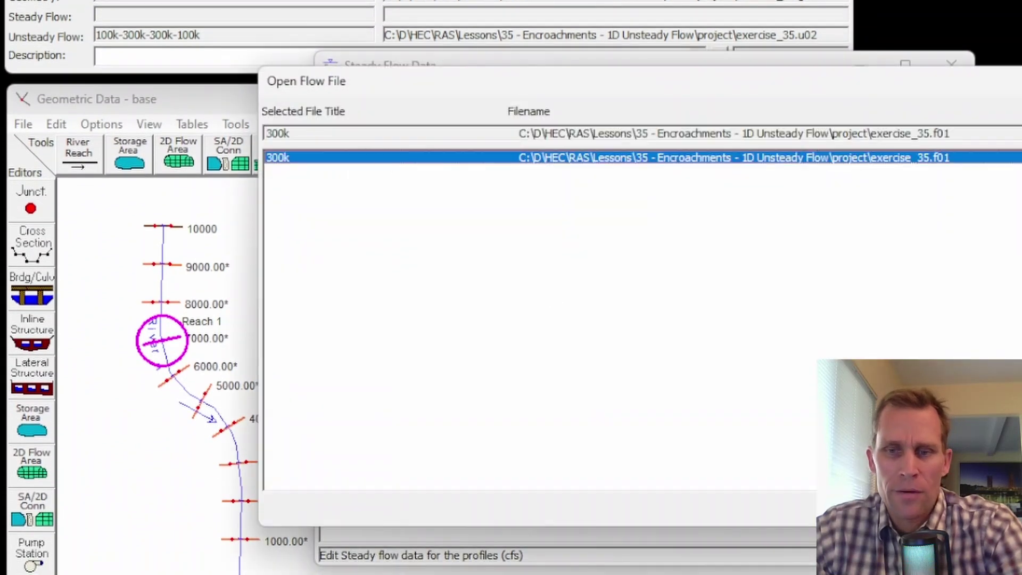
{"action": "key", "text": "Return"}
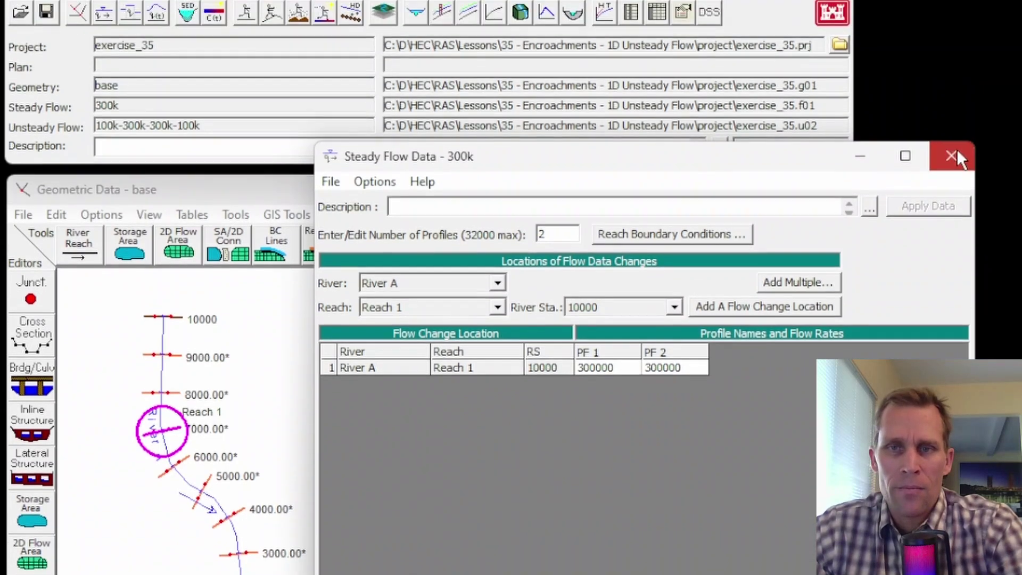
{"action": "left_click", "coordinate": [951, 65]}
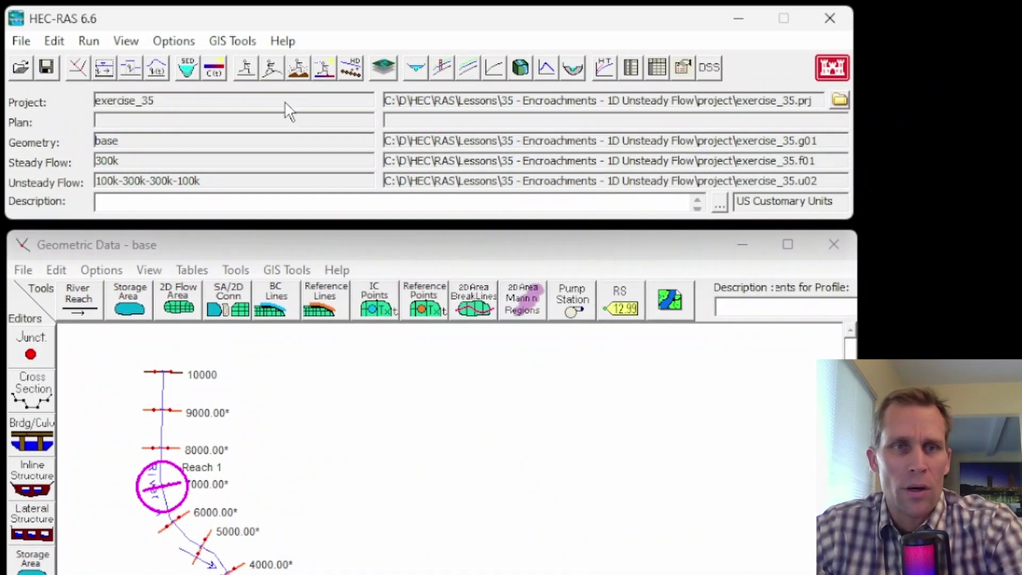
Open the steady flow Encroachments editor for River A, Reach 1, PF 2, and expand the Method list
{"action": "left_click", "coordinate": [246, 68]}
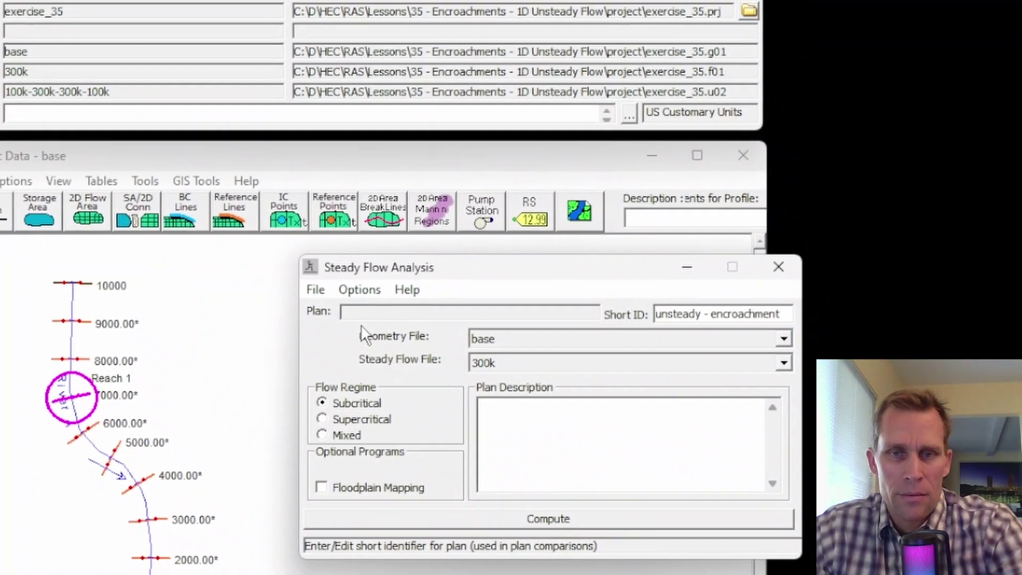
{"action": "left_click", "coordinate": [362, 290]}
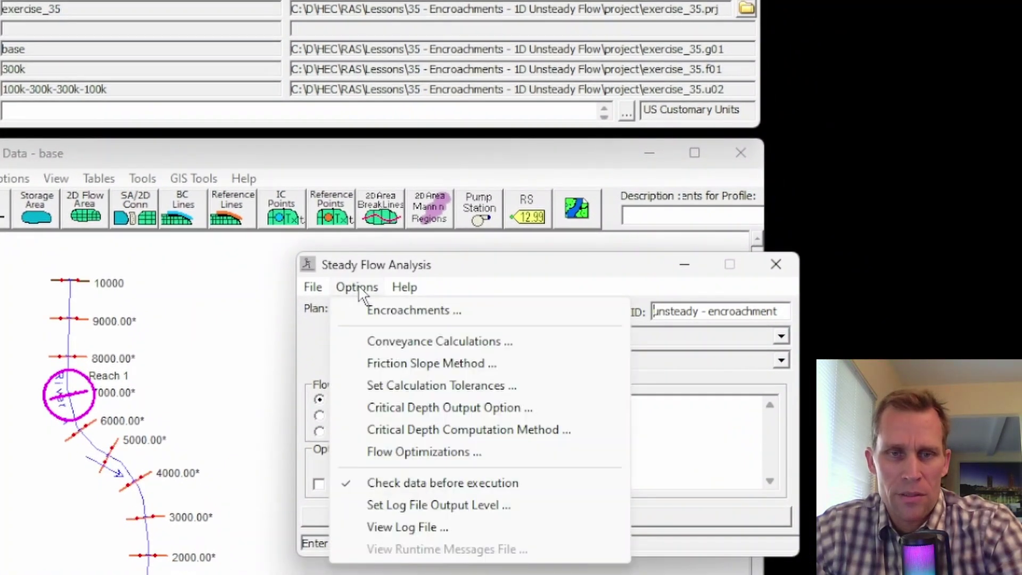
{"action": "left_click", "coordinate": [387, 312]}
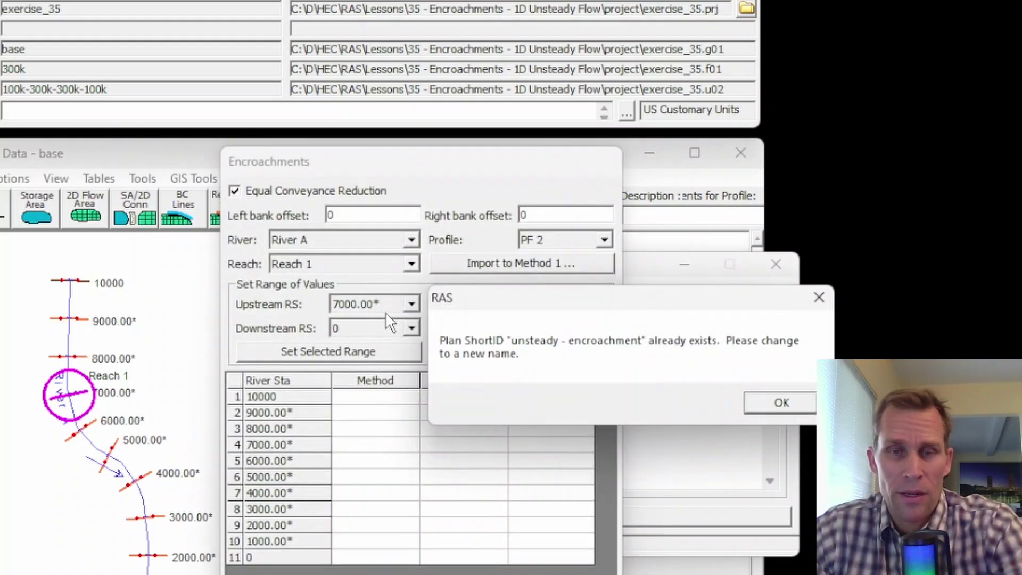
{"action": "key", "text": "Return"}
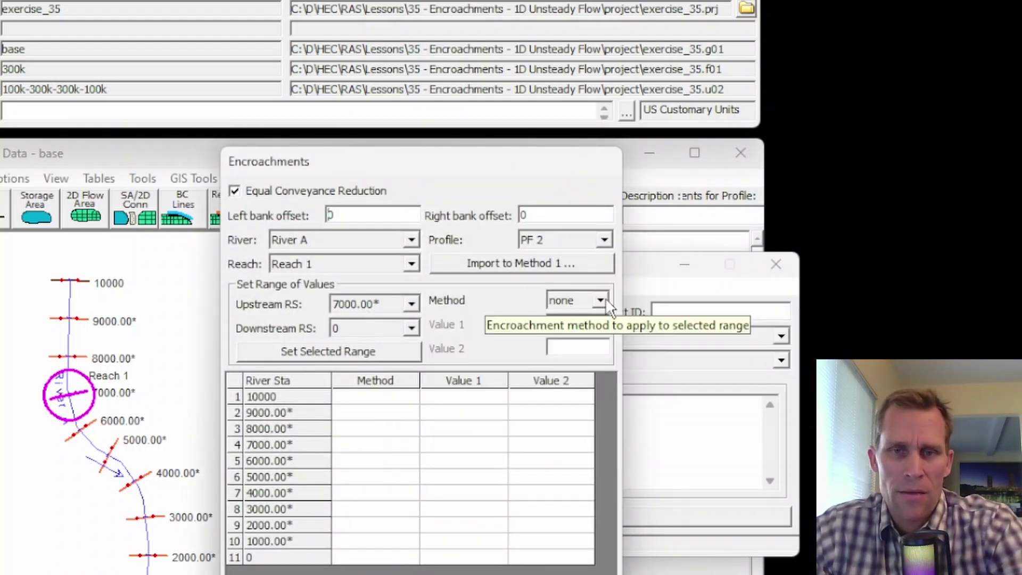
{"action": "left_click", "coordinate": [600, 300]}
Set Method 3 from station 7000.00*, confirming in the manual it means percent reduction in conveyance
{"action": "left_click", "coordinate": [577, 357]}
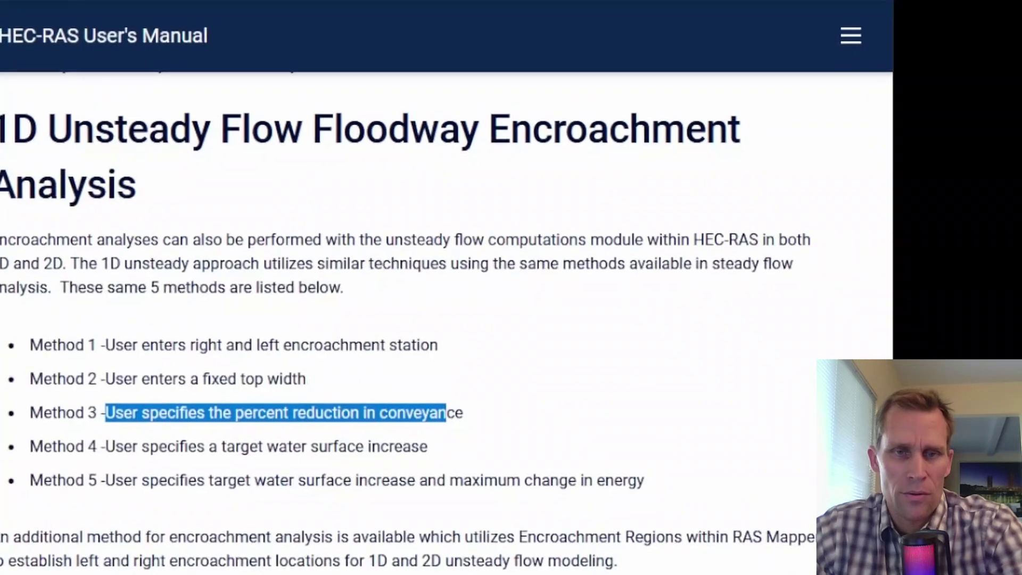
{"action": "left_click", "coordinate": [112, 417]}
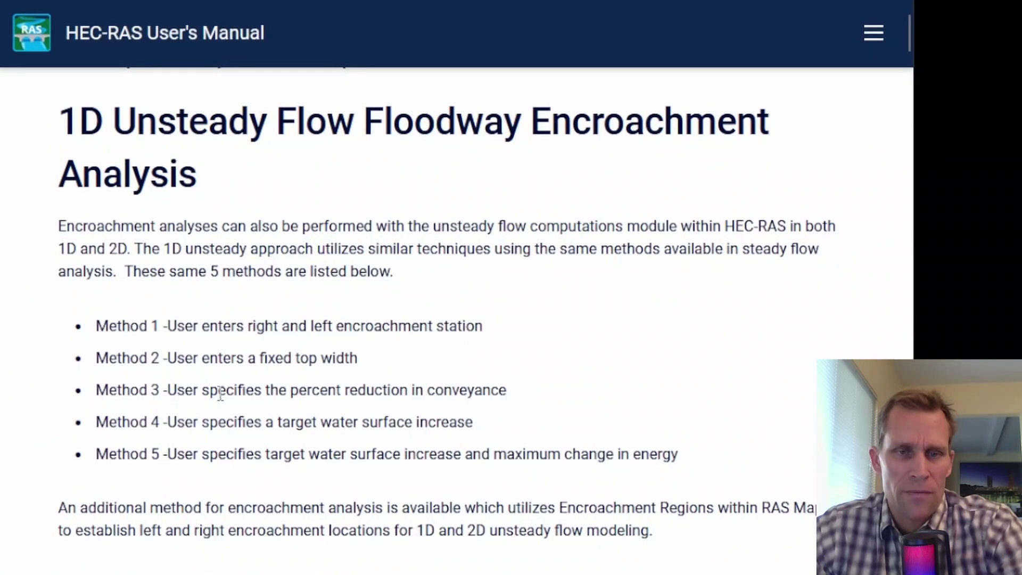
{"action": "left_click_drag", "start_coordinate": [246, 391], "coordinate": [482, 393]}
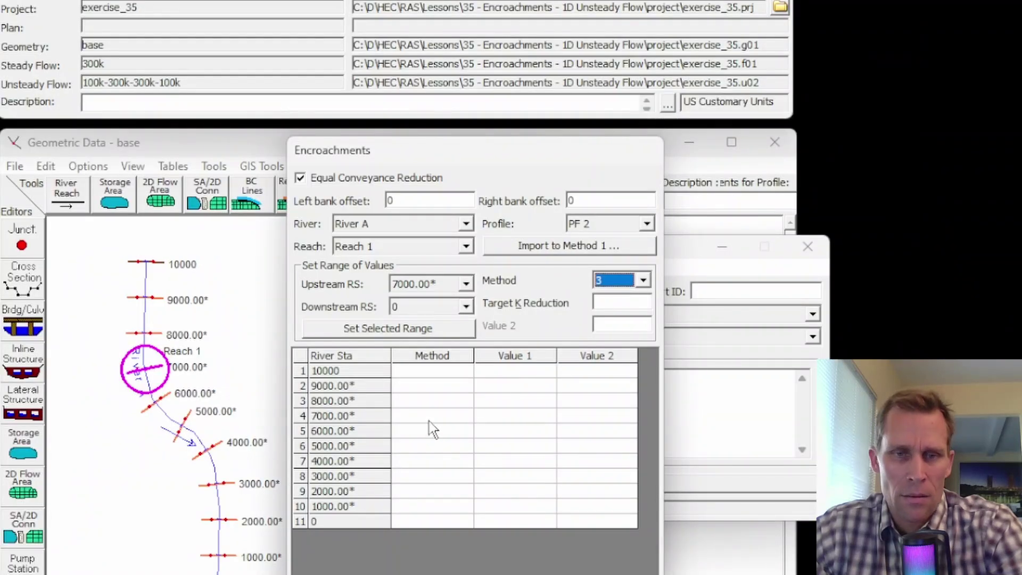
{"action": "left_click", "coordinate": [429, 421]}
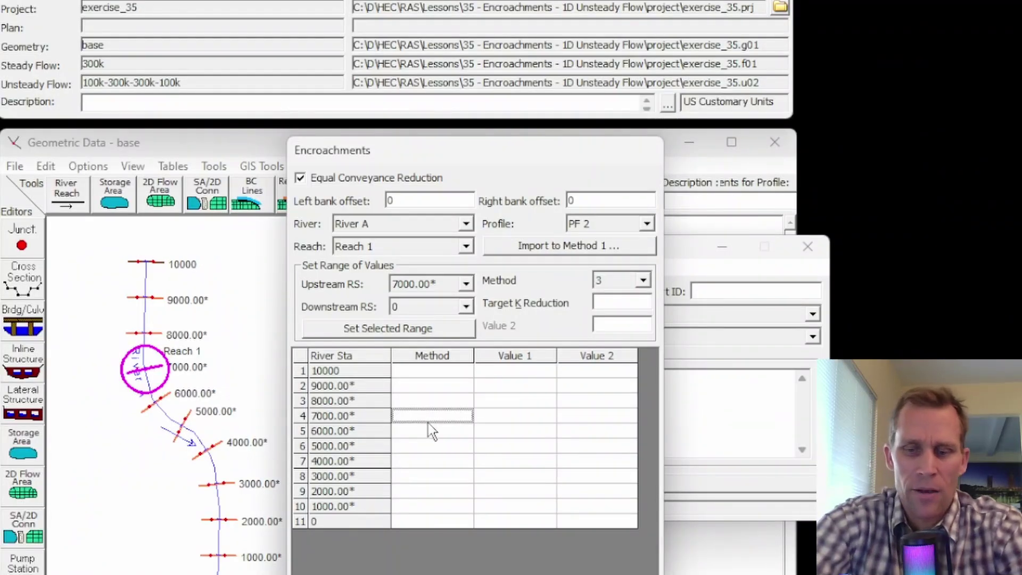
Set encroachment Method 3 for stations 6000 through 3000
{"action": "left_click", "coordinate": [428, 424]}
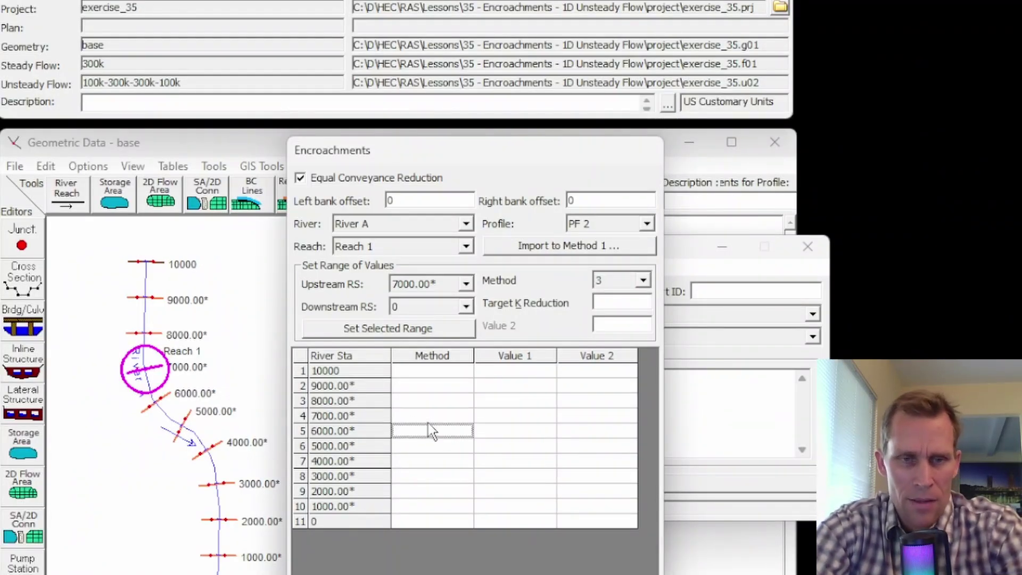
{"action": "type", "text": "3"}
{"action": "key", "text": "Down"}
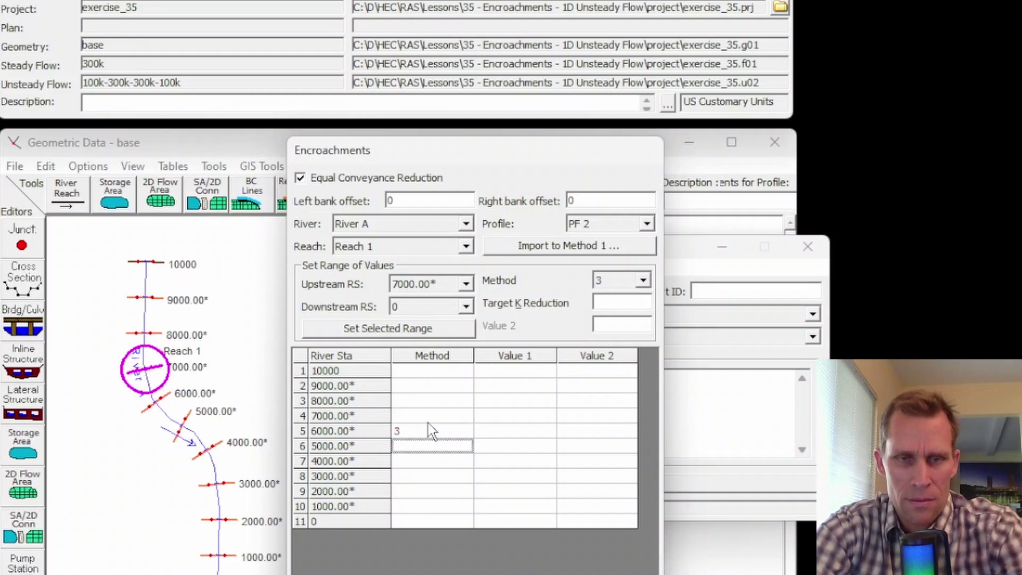
{"action": "type", "text": "3"}
{"action": "key", "text": "Down"}
{"action": "type", "text": "3"}
{"action": "key", "text": "Down"}
{"action": "type", "text": "3"}
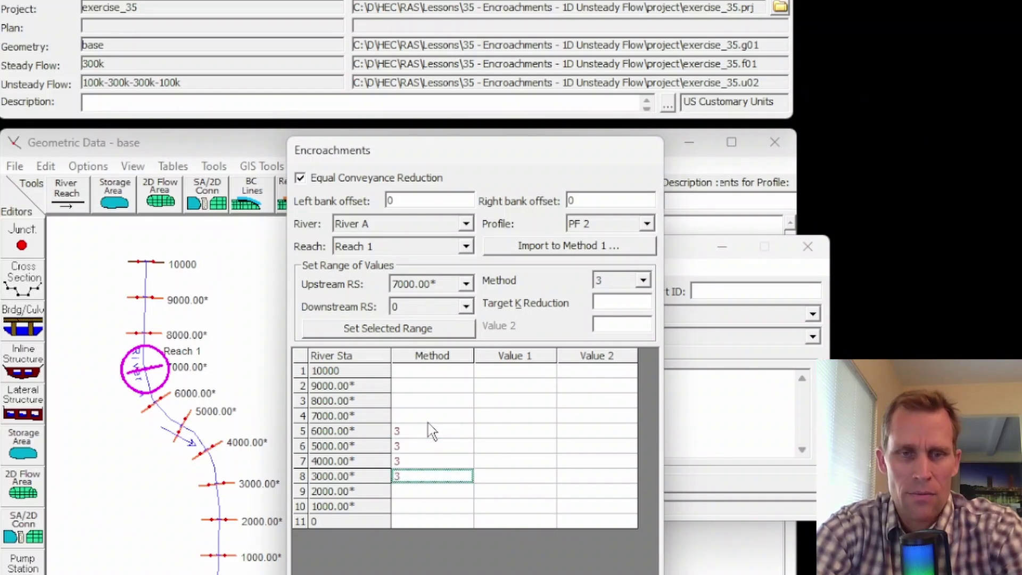
Enter Value 1 of 6, 5, 4 and 3 for those stations, then close the Encroachments editor
{"action": "key", "text": "Right"}
{"action": "key", "text": "Up"}
{"action": "key", "text": "Up"}
{"action": "key", "text": "Up"}
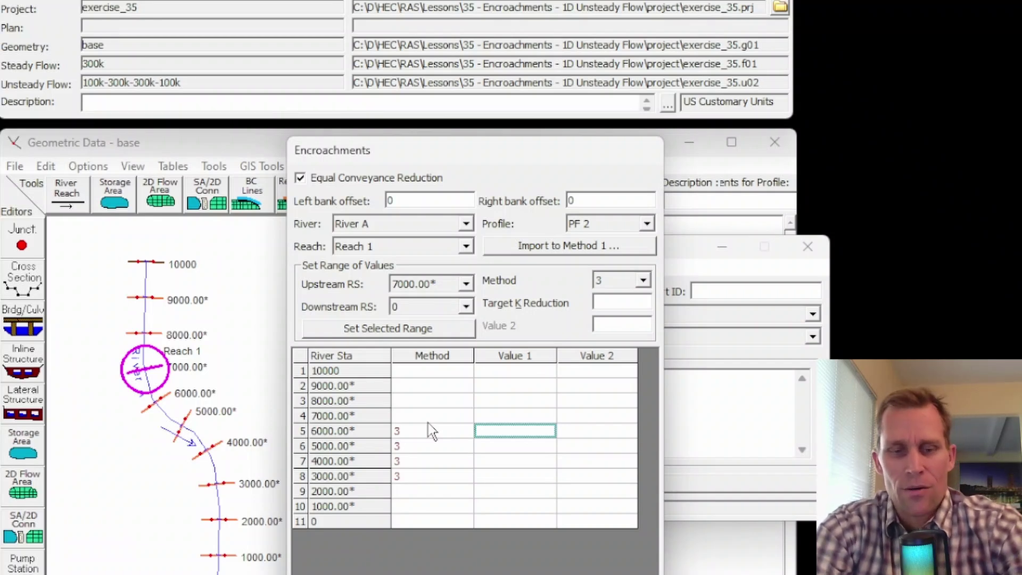
{"action": "type", "text": "6"}
{"action": "key", "text": "Down"}
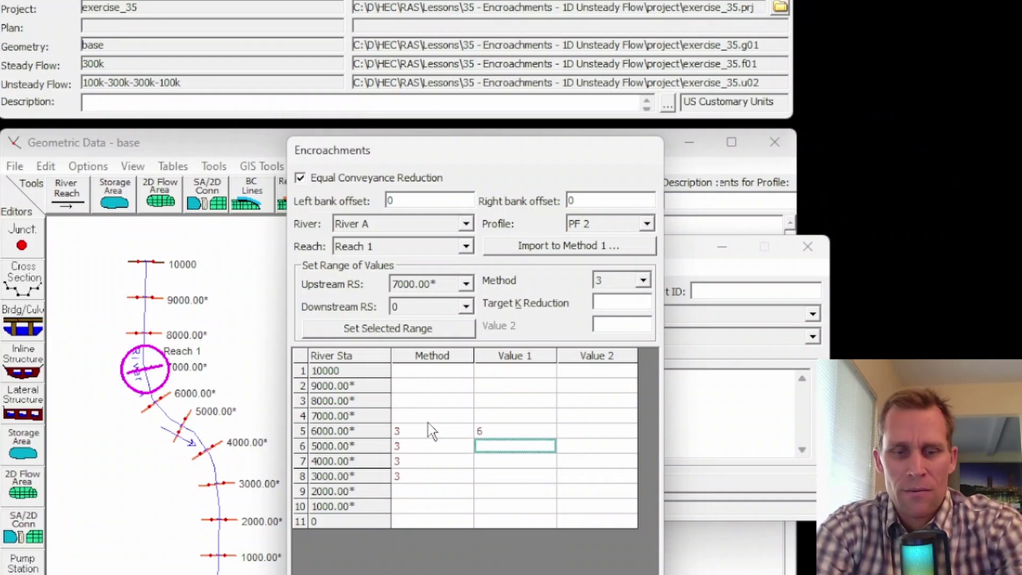
{"action": "type", "text": "5"}
{"action": "key", "text": "Down"}
{"action": "type", "text": "4"}
{"action": "key", "text": "Down"}
{"action": "type", "text": "3"}
{"action": "key", "text": "Down"}
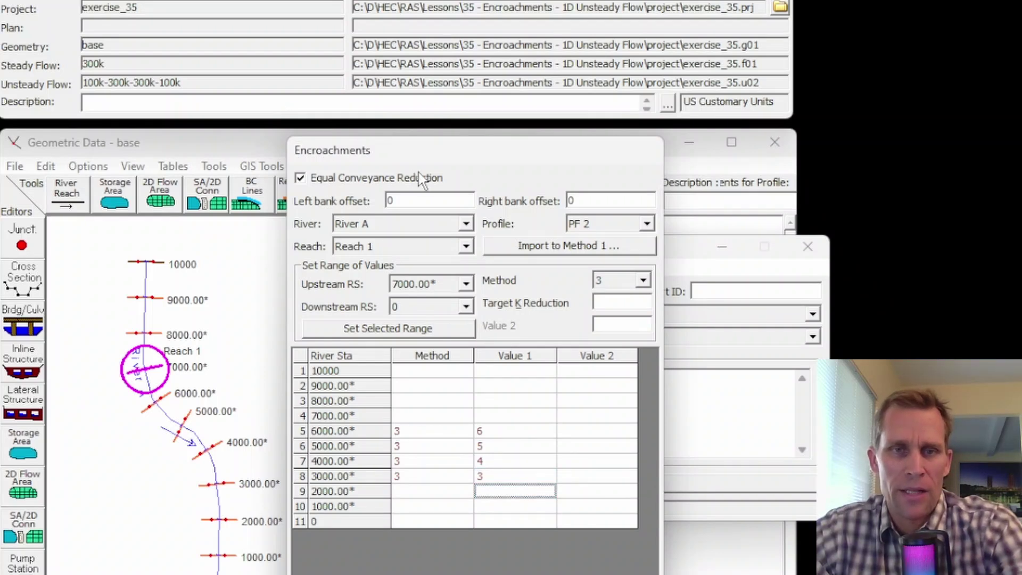
{"action": "left_click", "coordinate": [300, 179]}
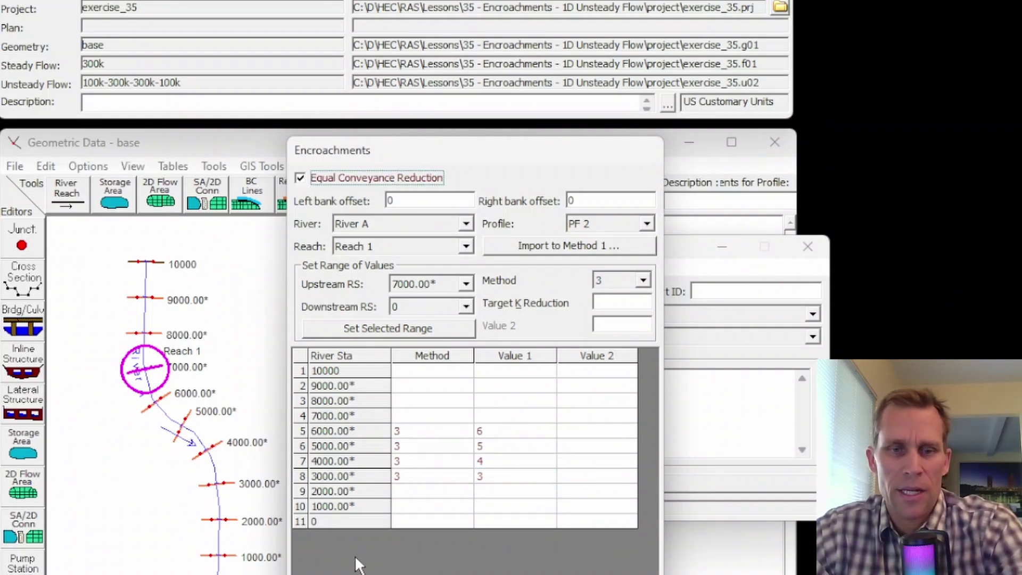
{"action": "left_click", "coordinate": [360, 573]}
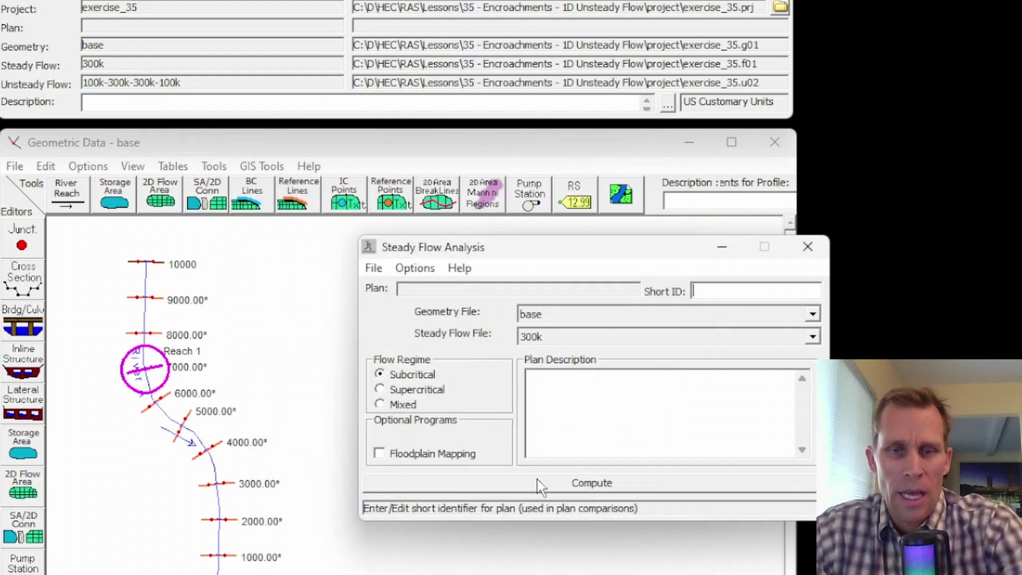
Run the steady flow computation and switch to Unsteady Flow Analysis
{"action": "left_click", "coordinate": [588, 483]}
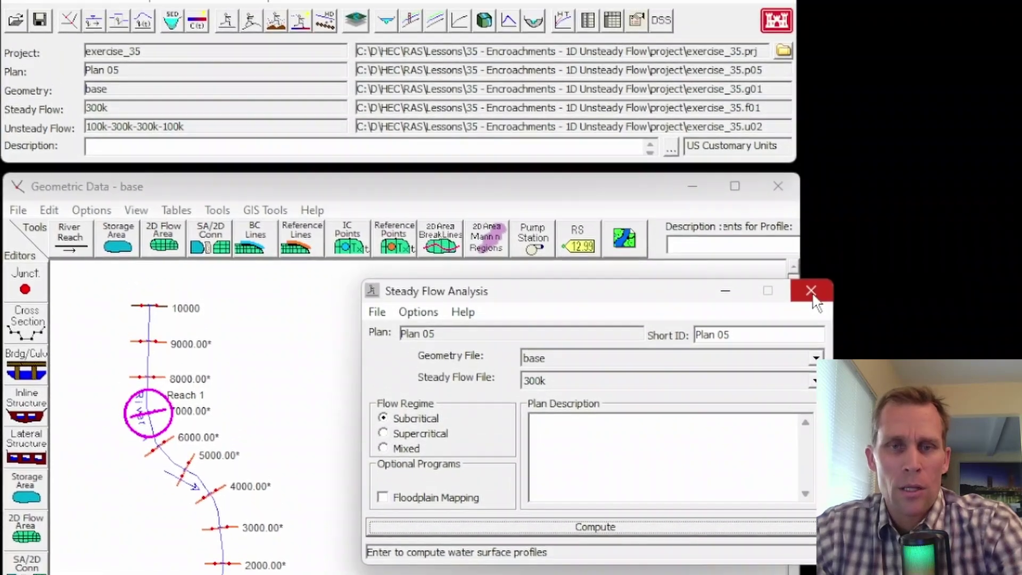
{"action": "left_click", "coordinate": [794, 252]}
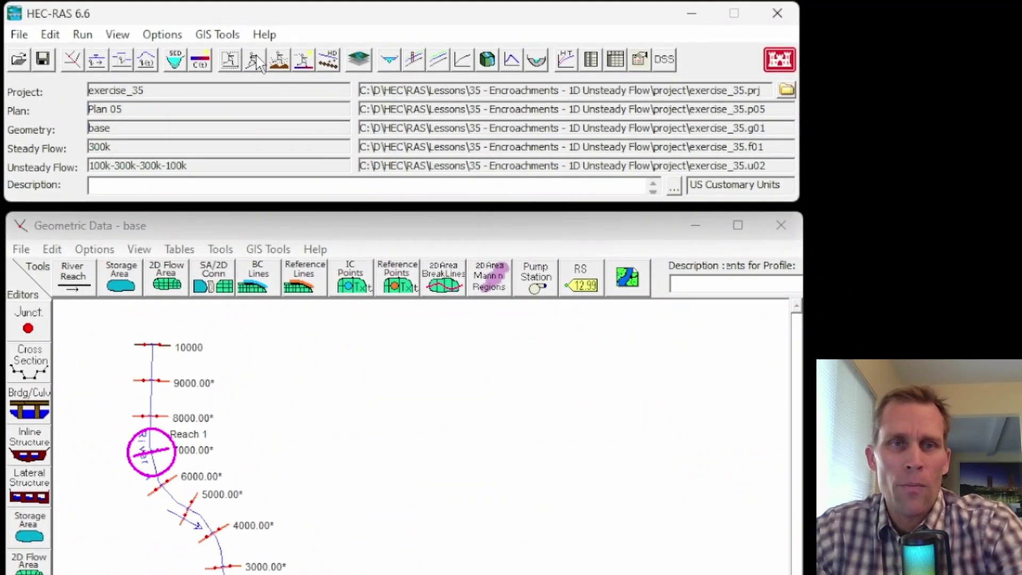
{"action": "left_click", "coordinate": [253, 51]}
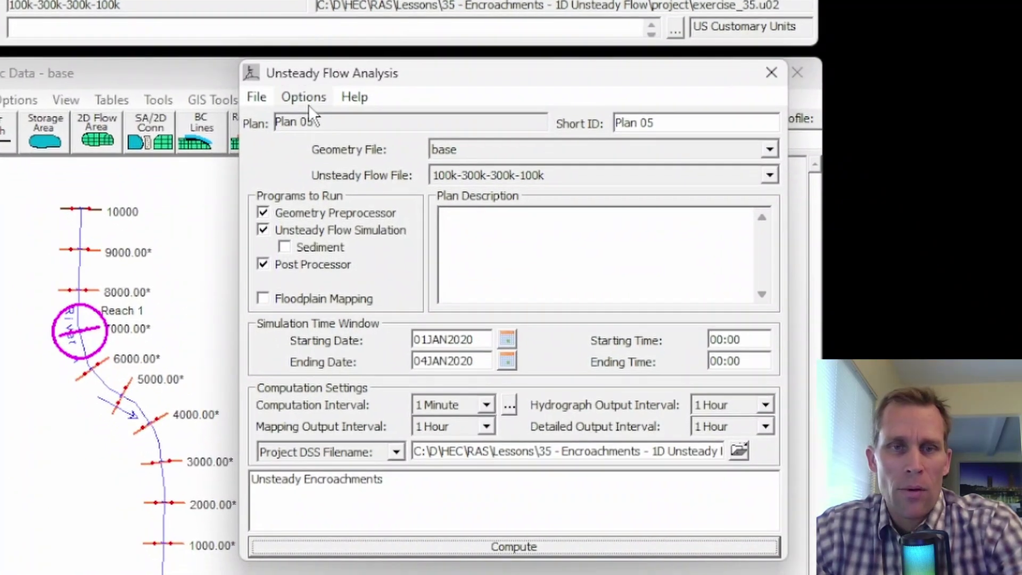
Load the 'unsteady - no encroachment' plan and bring up its Unsteady Encroachments editor
{"action": "left_click", "coordinate": [257, 98]}
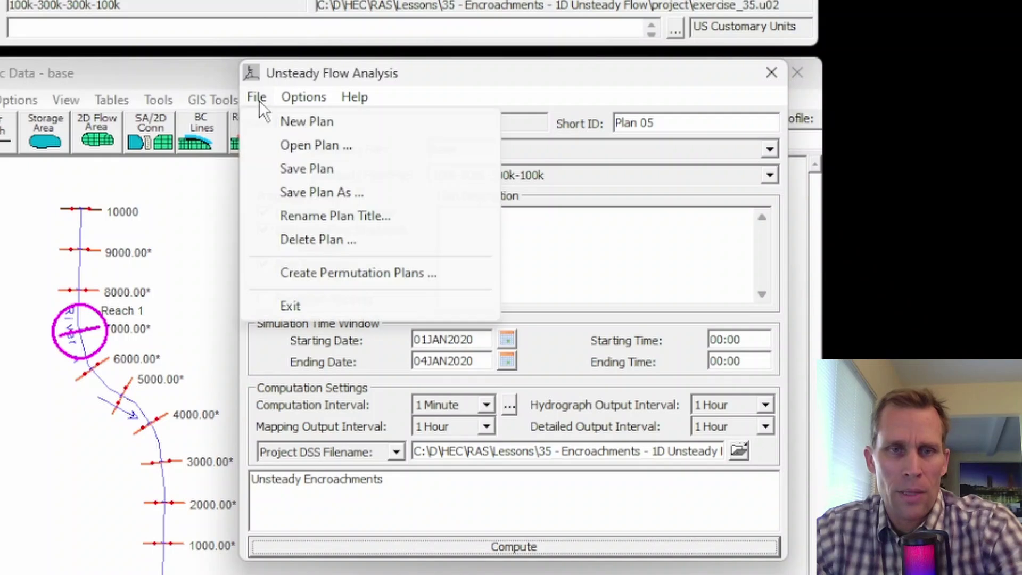
{"action": "left_click", "coordinate": [280, 146]}
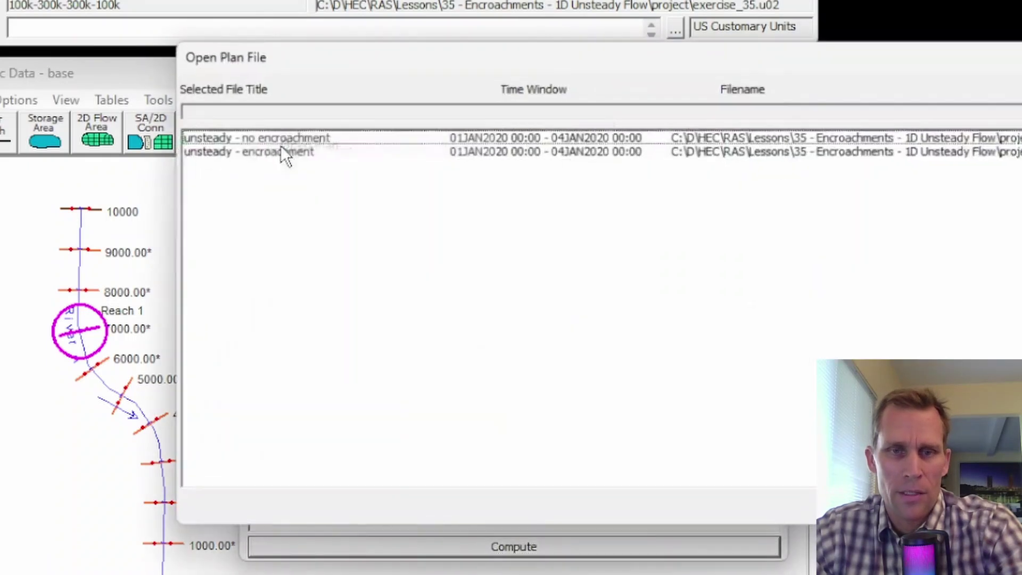
{"action": "left_click", "coordinate": [284, 139]}
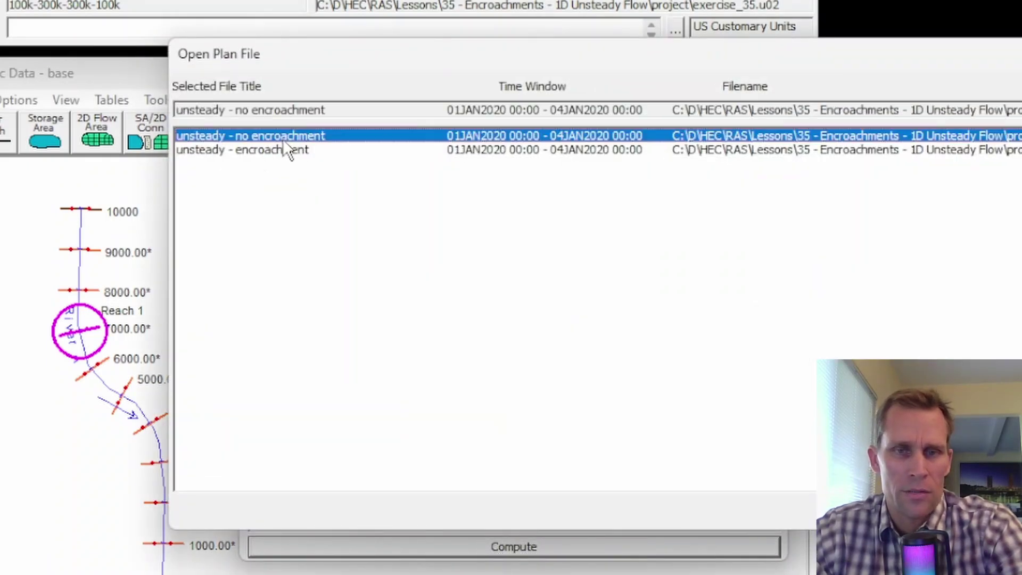
{"action": "key", "text": "Return"}
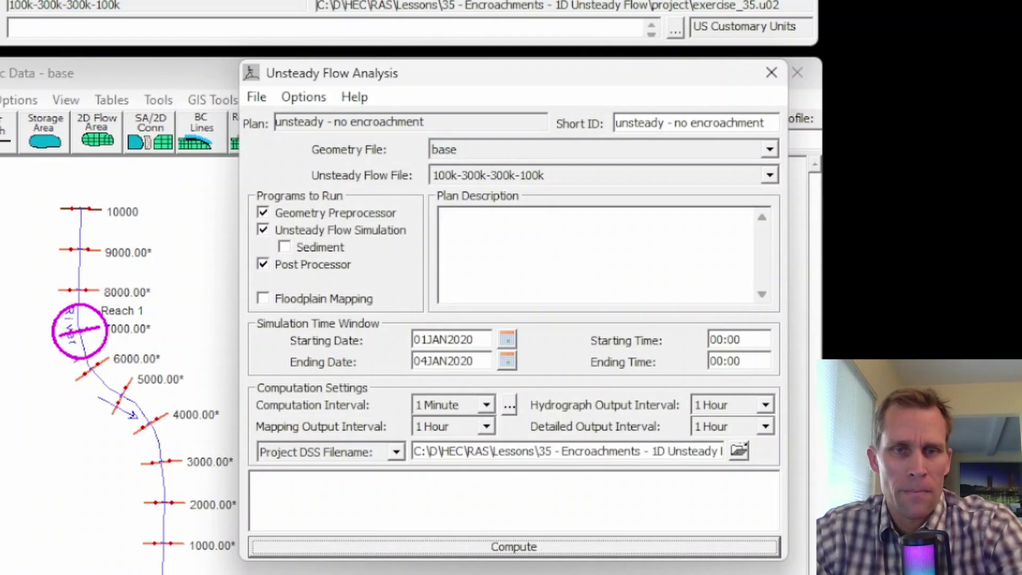
{"action": "left_click", "coordinate": [302, 96]}
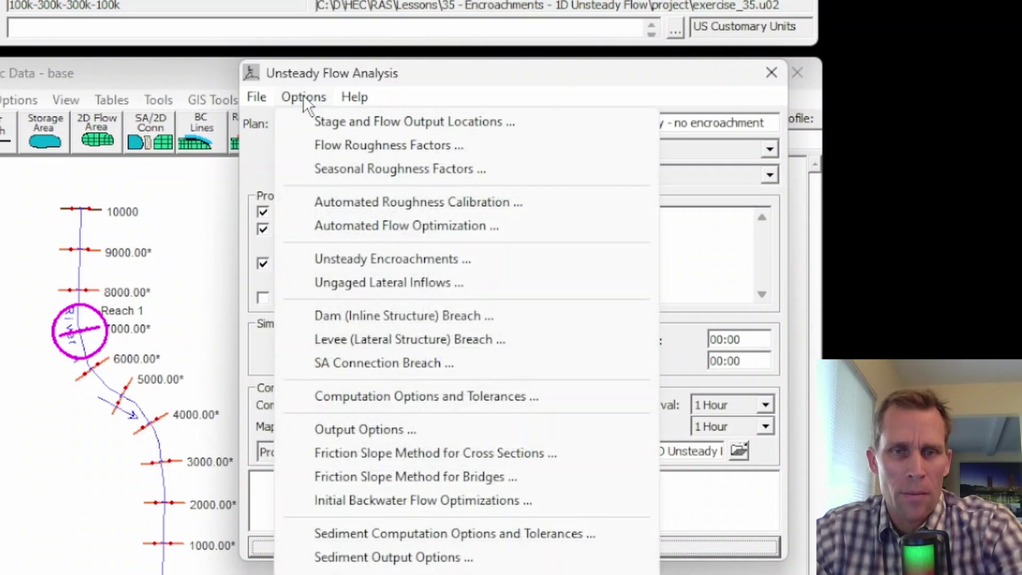
{"action": "left_click", "coordinate": [405, 259]}
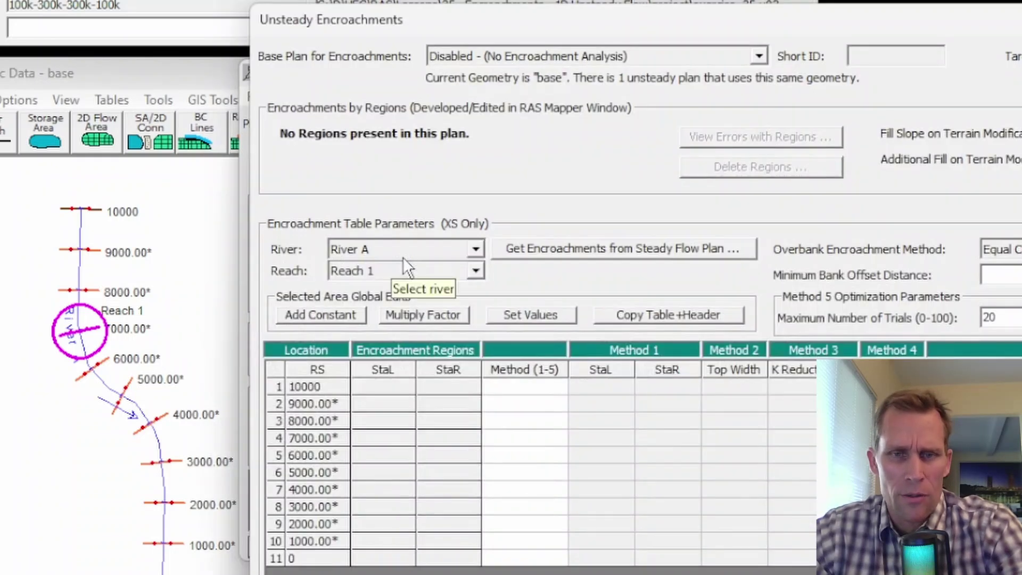
Import encroachments from the 'steady - encroachment' plan's PF 2 profile, overwriting the existing table
{"action": "left_click", "coordinate": [538, 251]}
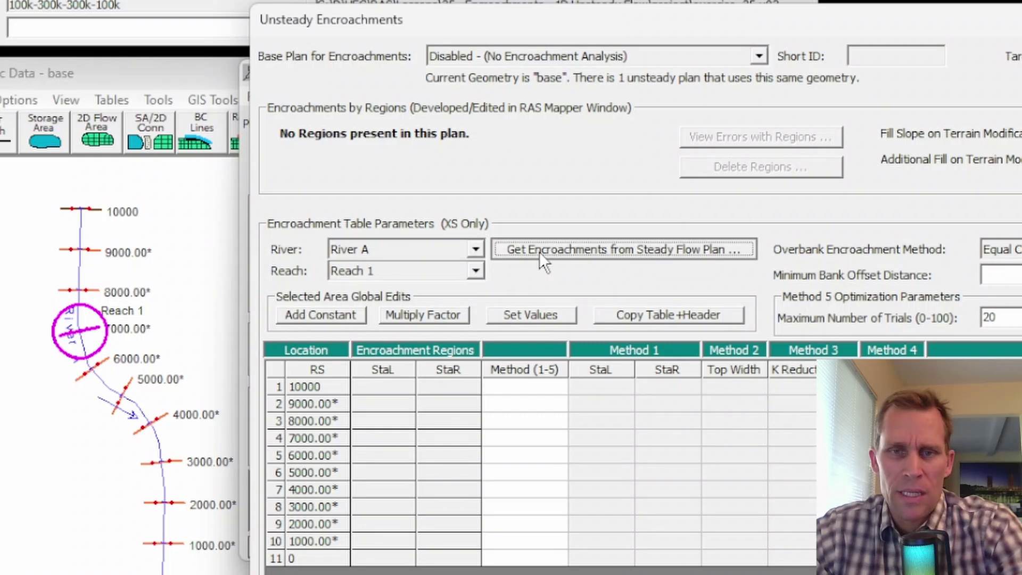
{"action": "left_click", "coordinate": [703, 269]}
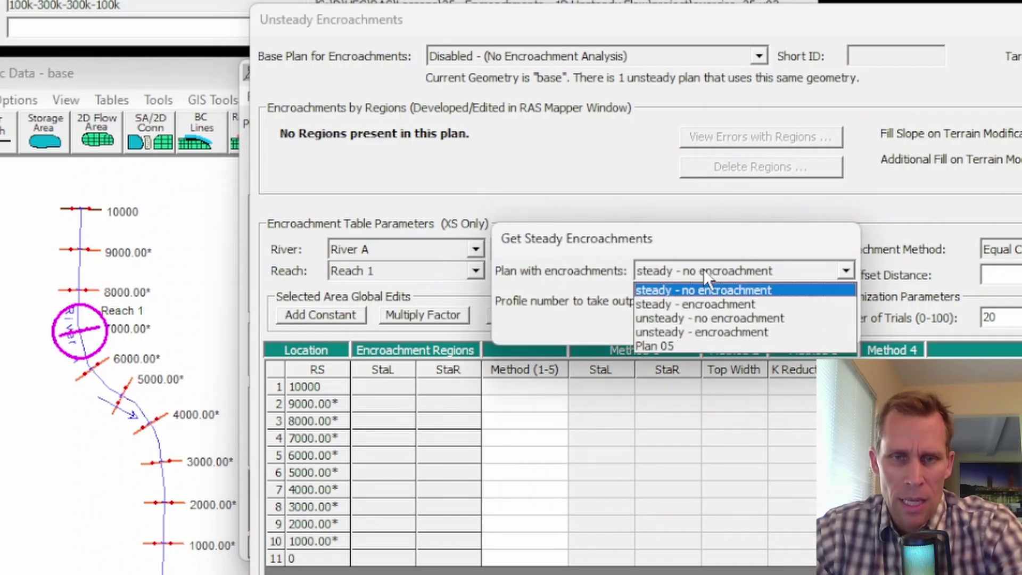
{"action": "left_click", "coordinate": [740, 304]}
{"action": "left_click", "coordinate": [733, 299]}
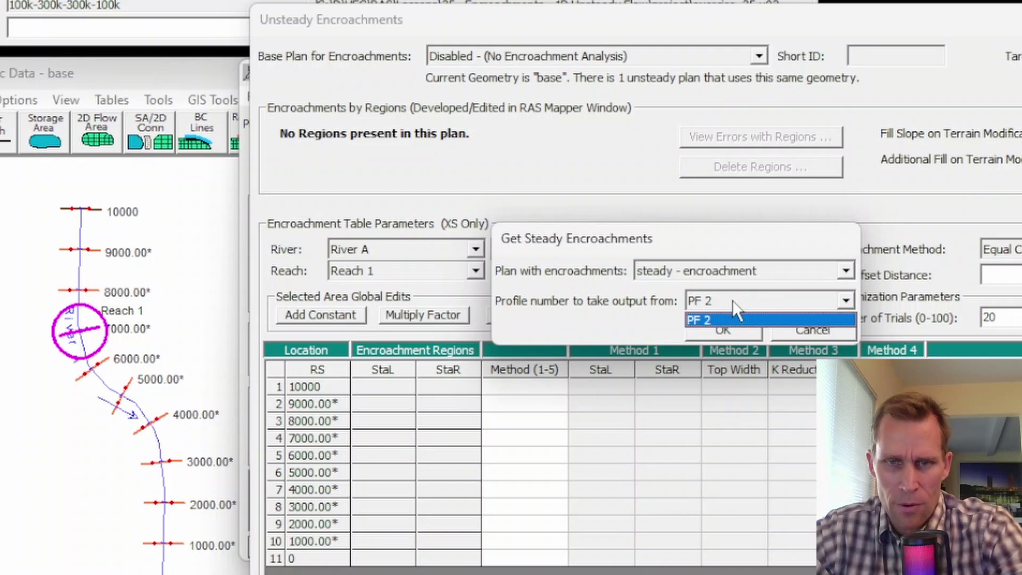
{"action": "left_click", "coordinate": [732, 300]}
{"action": "left_click", "coordinate": [729, 327]}
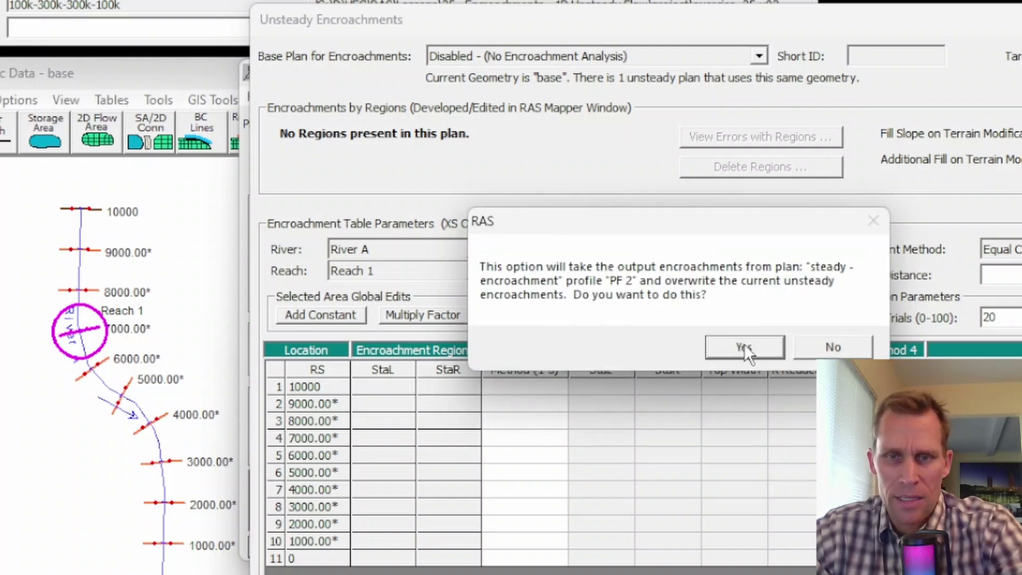
{"action": "left_click", "coordinate": [744, 344]}
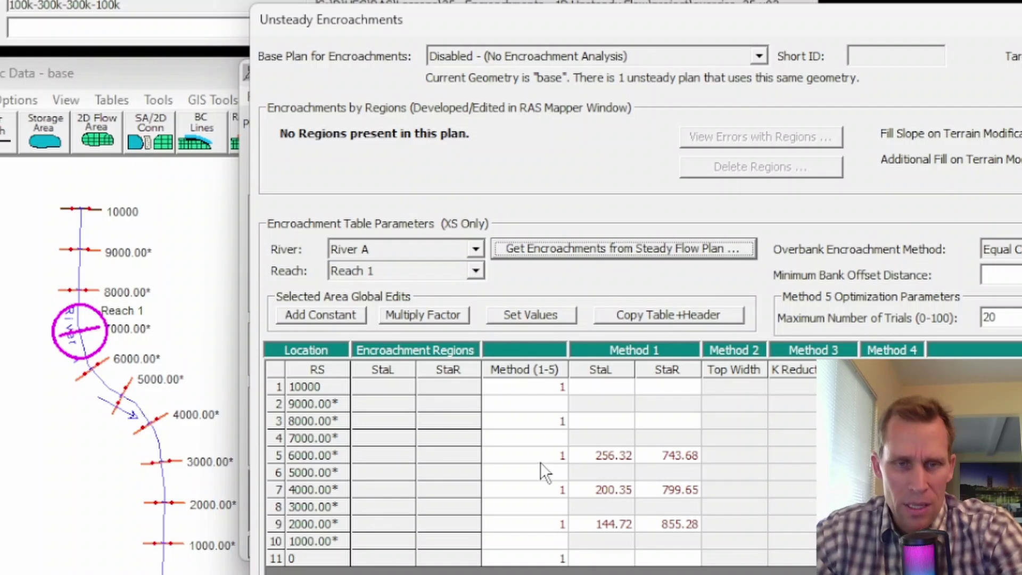
Check the imported left and right stations at 6000, 4000 and 2000, e.g. 256.32/743.68
{"action": "left_click", "coordinate": [618, 461]}
{"action": "left_click", "coordinate": [652, 461]}
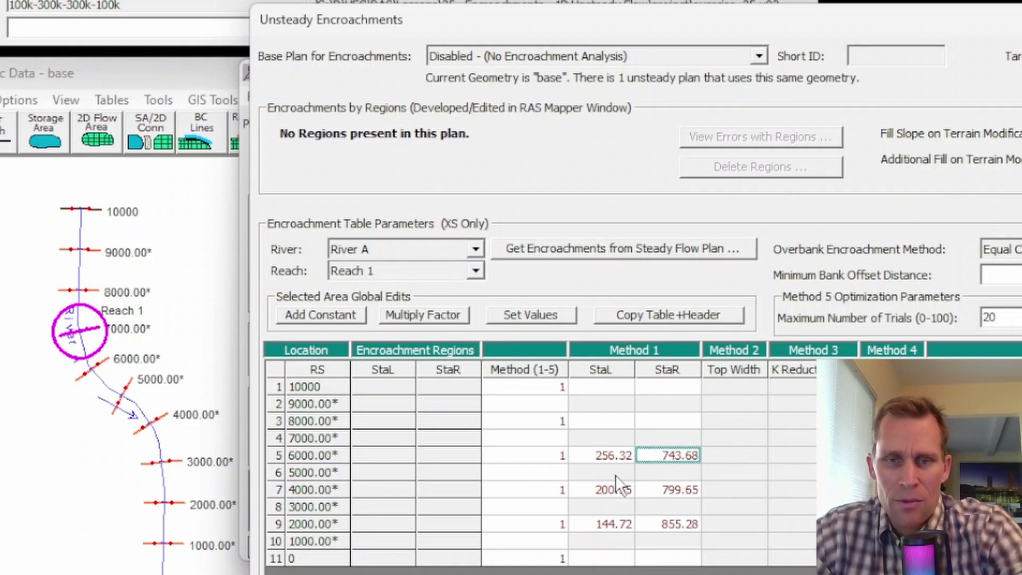
{"action": "left_click", "coordinate": [630, 487]}
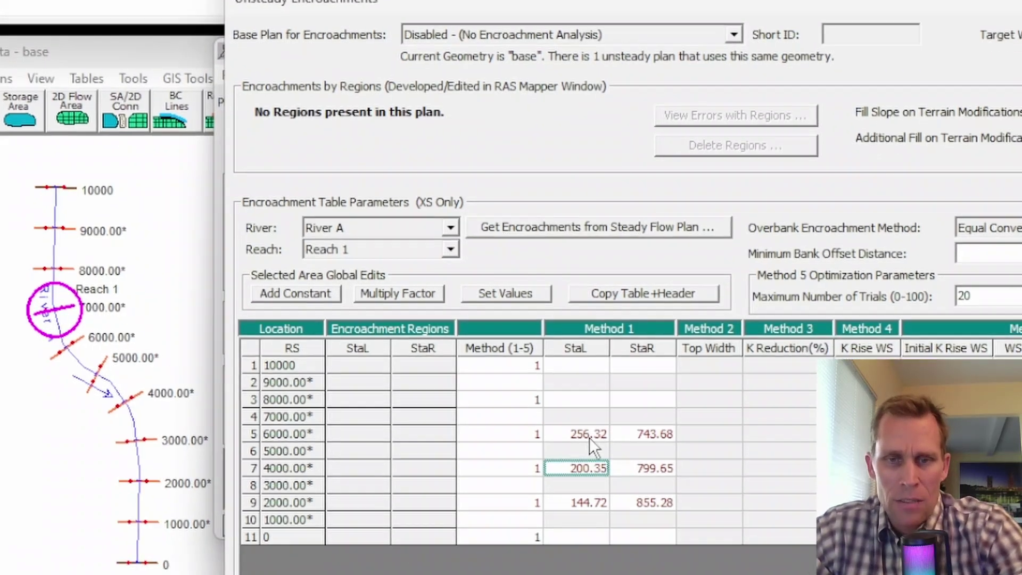
{"action": "left_click", "coordinate": [619, 456]}
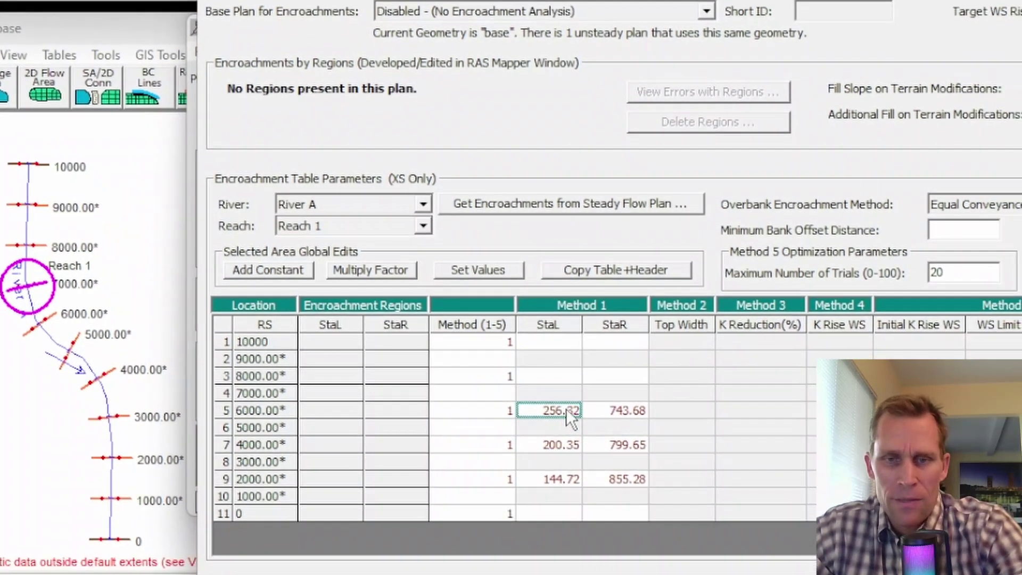
{"action": "left_click", "coordinate": [668, 456]}
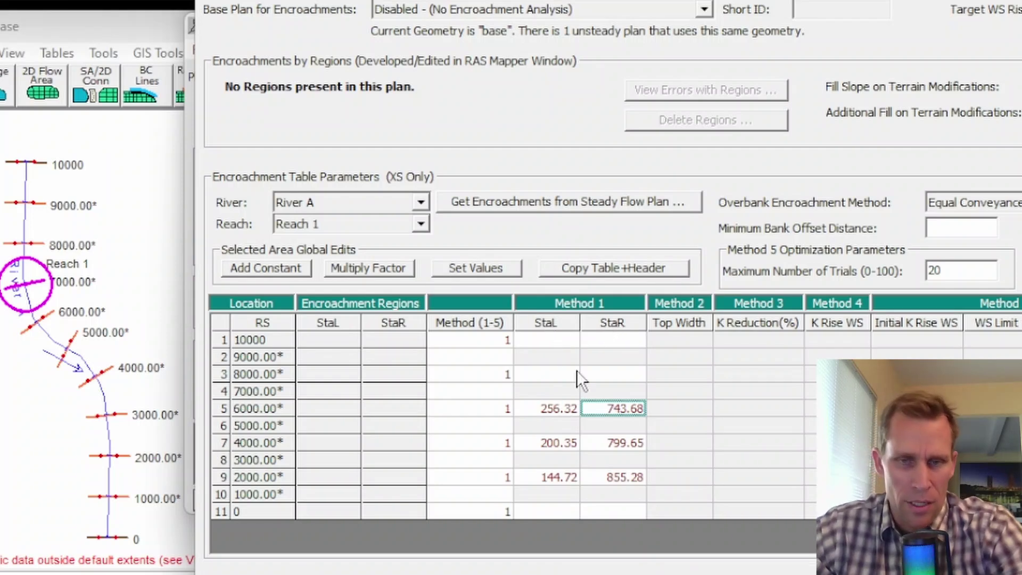
{"action": "scroll", "coordinate": [564, 430], "scroll_direction": "down", "scroll_amount": 2}
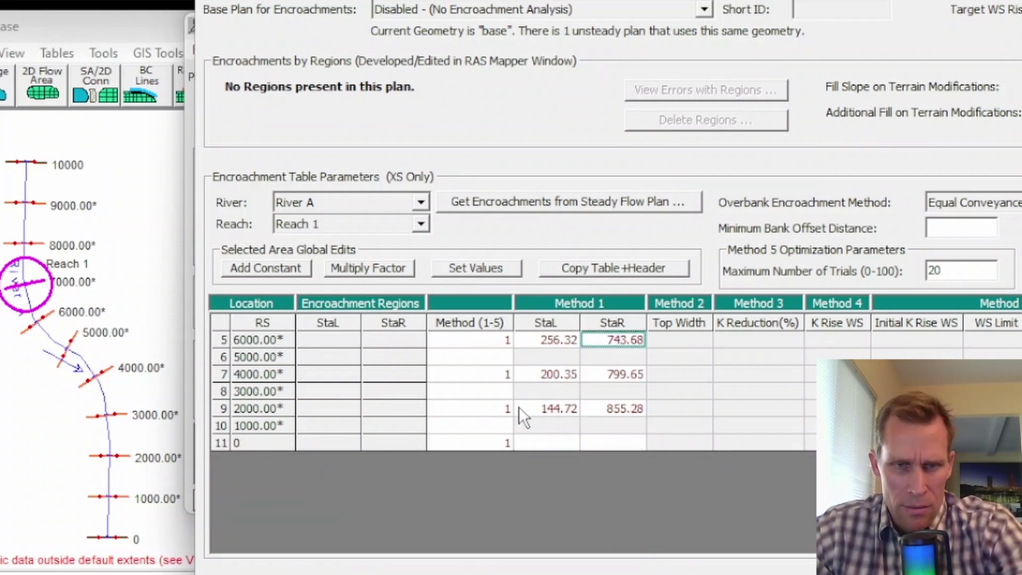
{"action": "left_click", "coordinate": [539, 416]}
{"action": "left_click", "coordinate": [541, 375]}
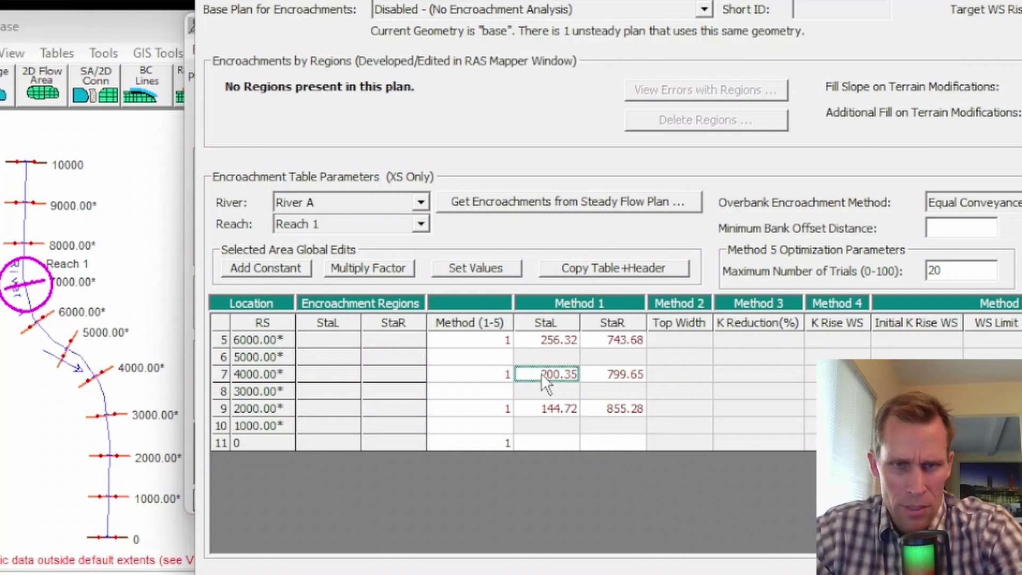
{"action": "scroll", "coordinate": [541, 373], "scroll_direction": "up", "scroll_amount": 2}
{"action": "left_click", "coordinate": [545, 409]}
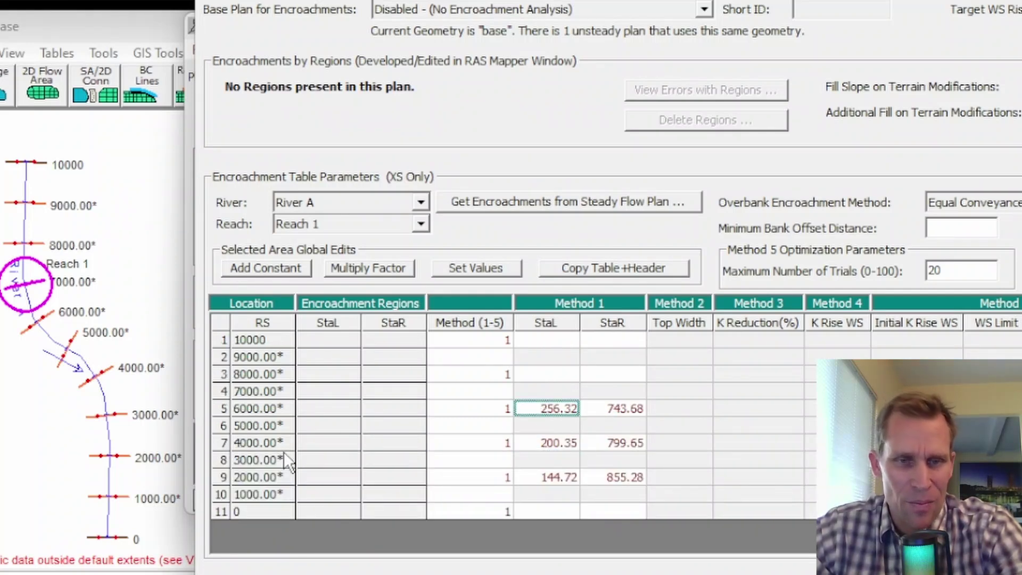
Select the 6000, 3000, 4000 and 2000 station rows for review, then close the table
{"action": "left_click", "coordinate": [267, 407]}
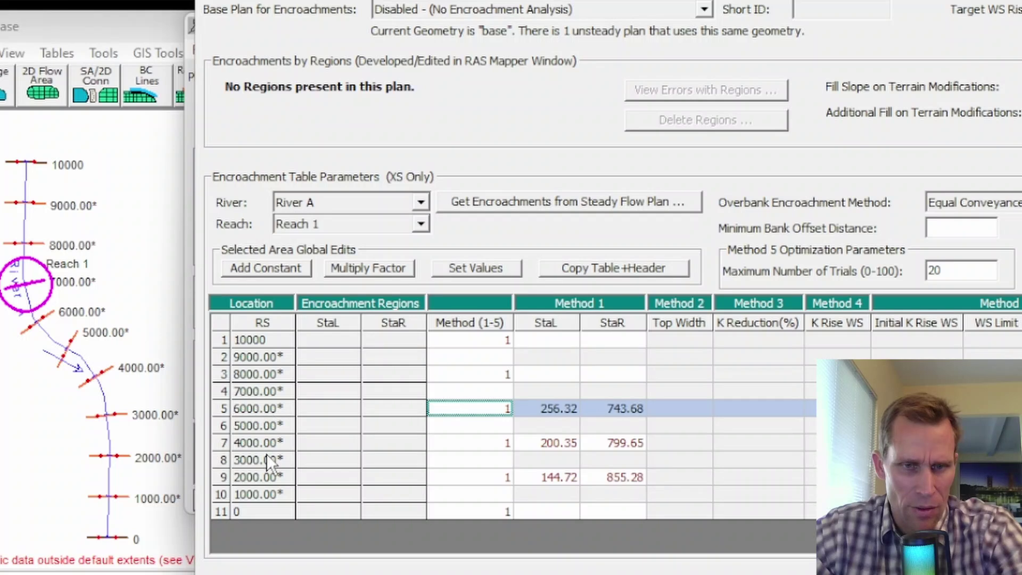
{"action": "left_click", "coordinate": [267, 454]}
{"action": "left_click", "coordinate": [273, 410]}
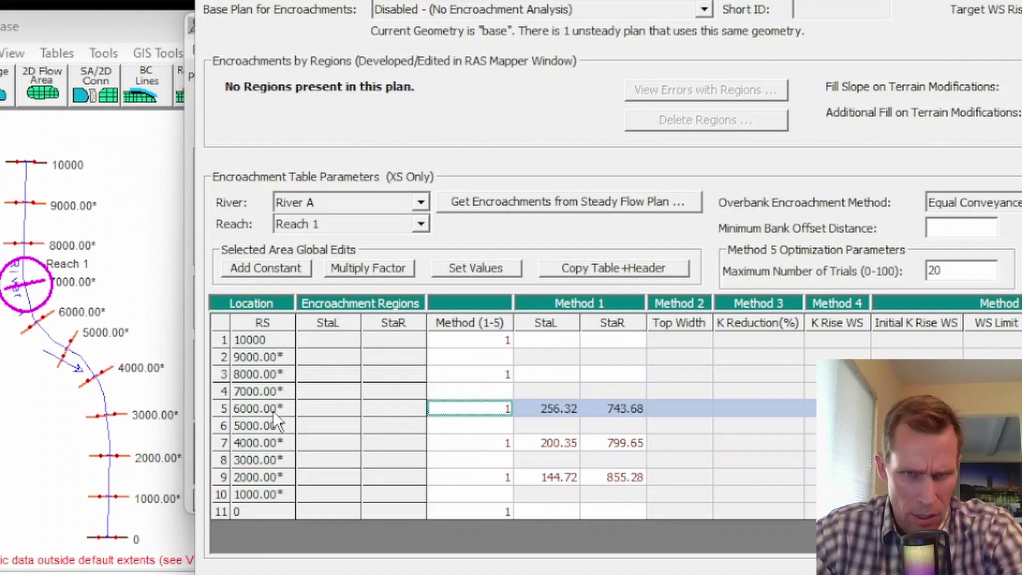
{"action": "left_click", "coordinate": [273, 448]}
{"action": "left_click", "coordinate": [271, 472]}
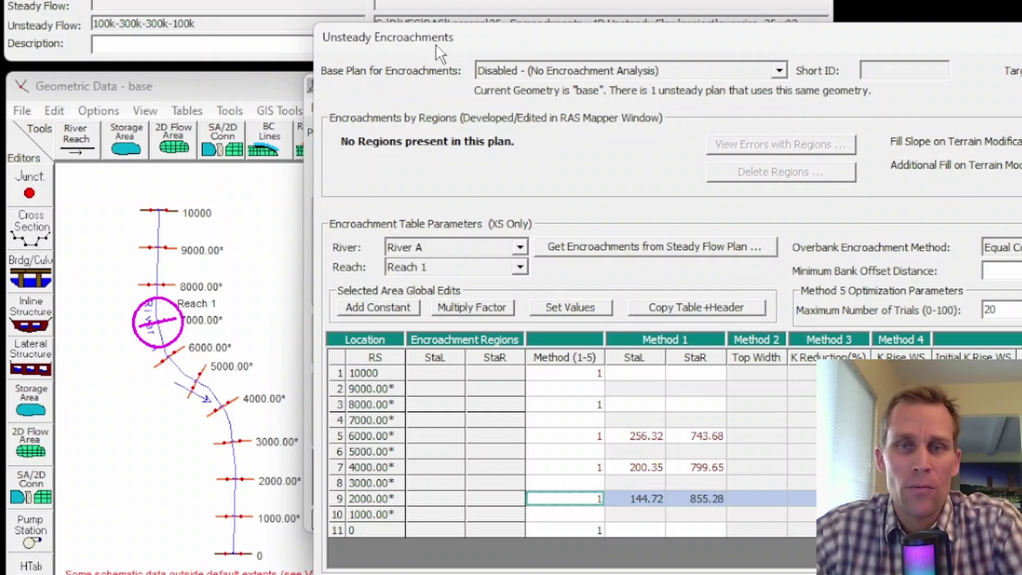
{"action": "key", "text": "Escape"}
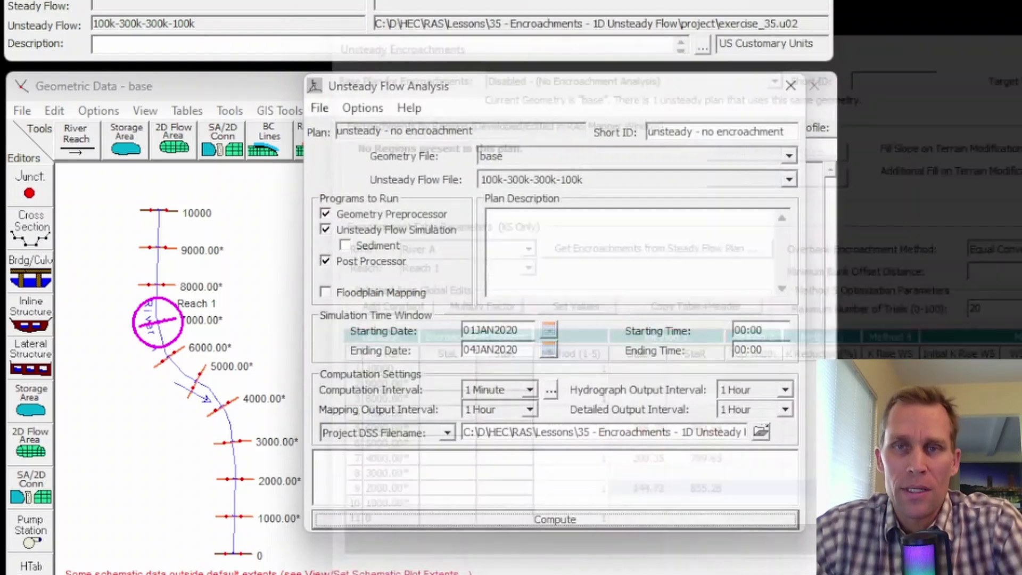